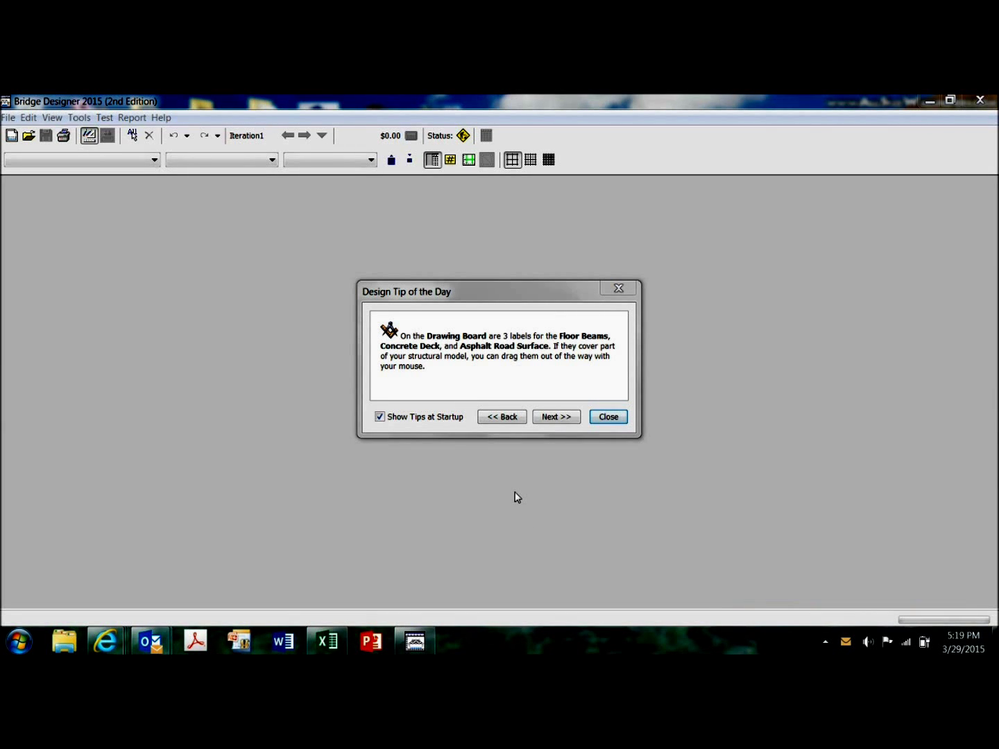
Step: Page through and close the Tip of the Day, then start a new bridge design
left_click(557, 417)
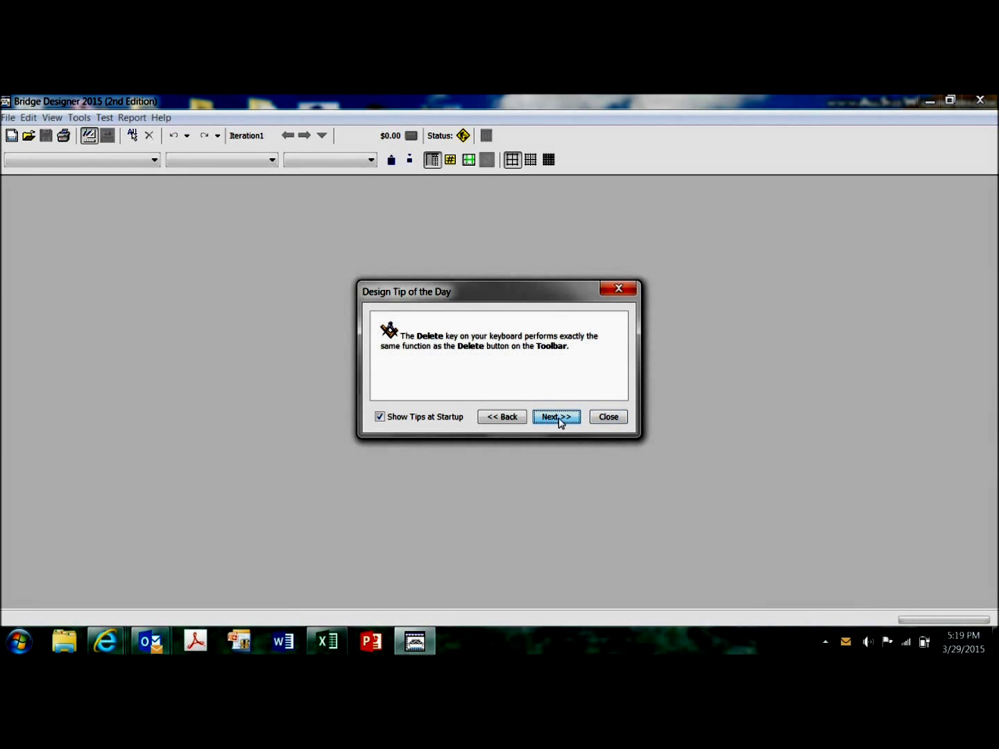
left_click(558, 419)
left_click(558, 419)
left_click(559, 419)
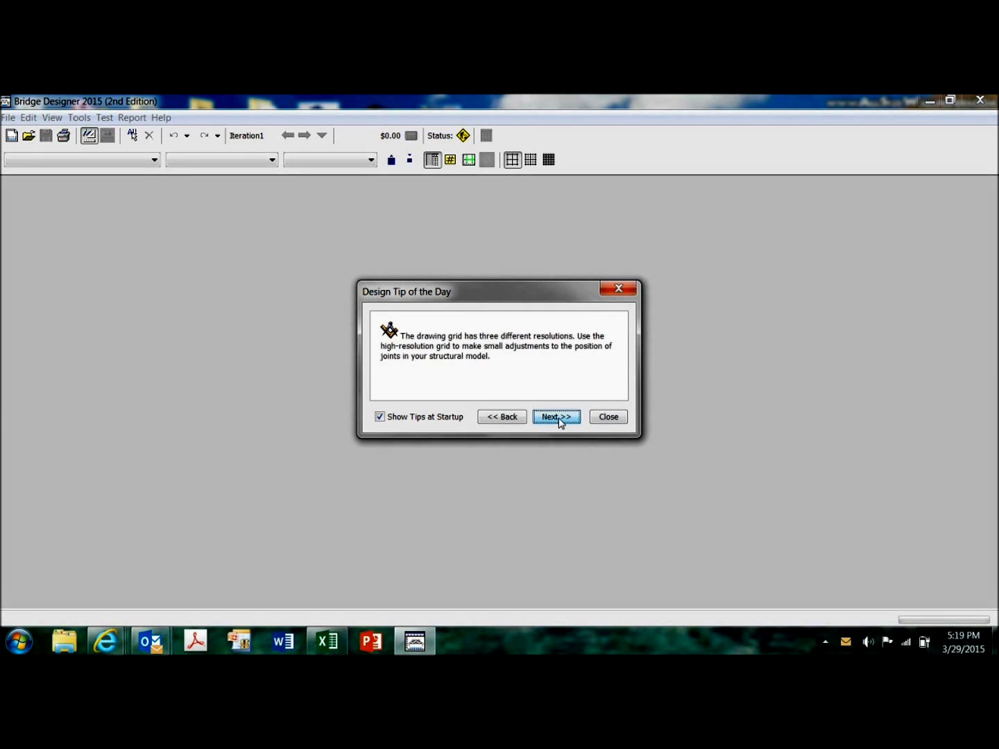
left_click(559, 420)
left_click(558, 419)
left_click(606, 423)
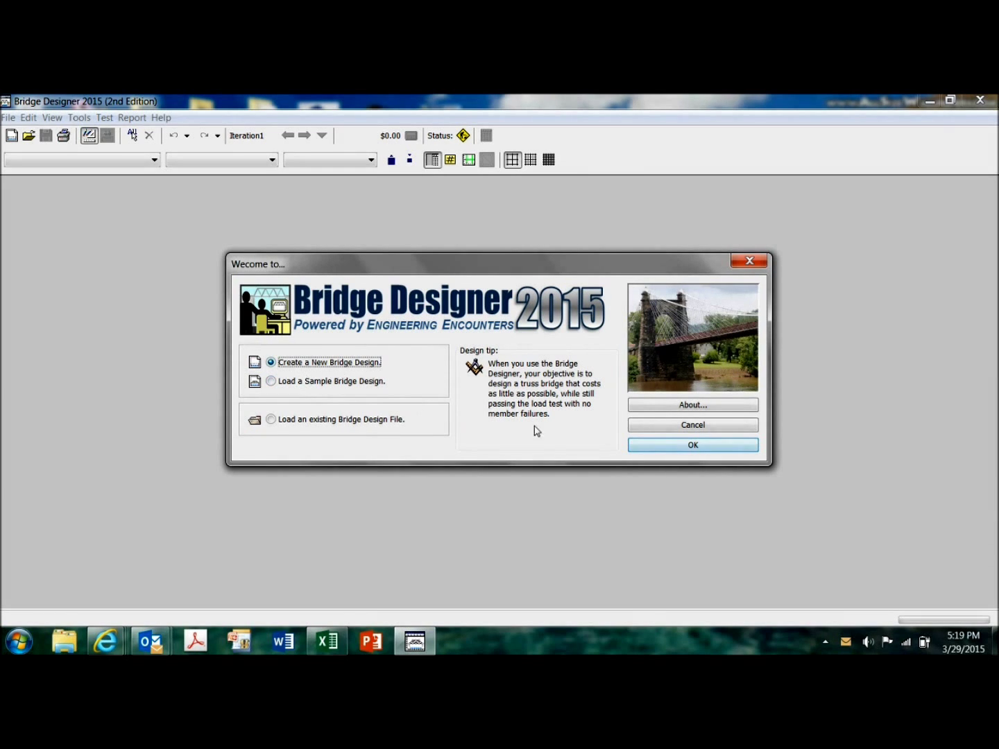
left_click(663, 447)
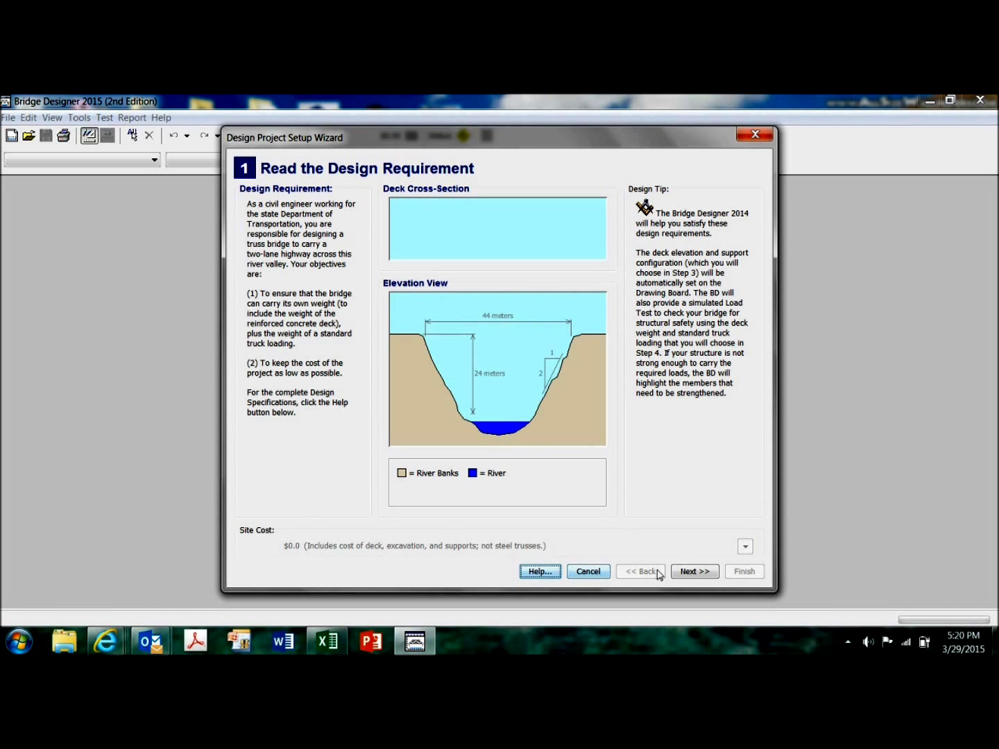
Step: Pass the design requirement, choose entry with a 4-character Local Contest Code, and continue
left_click(694, 572)
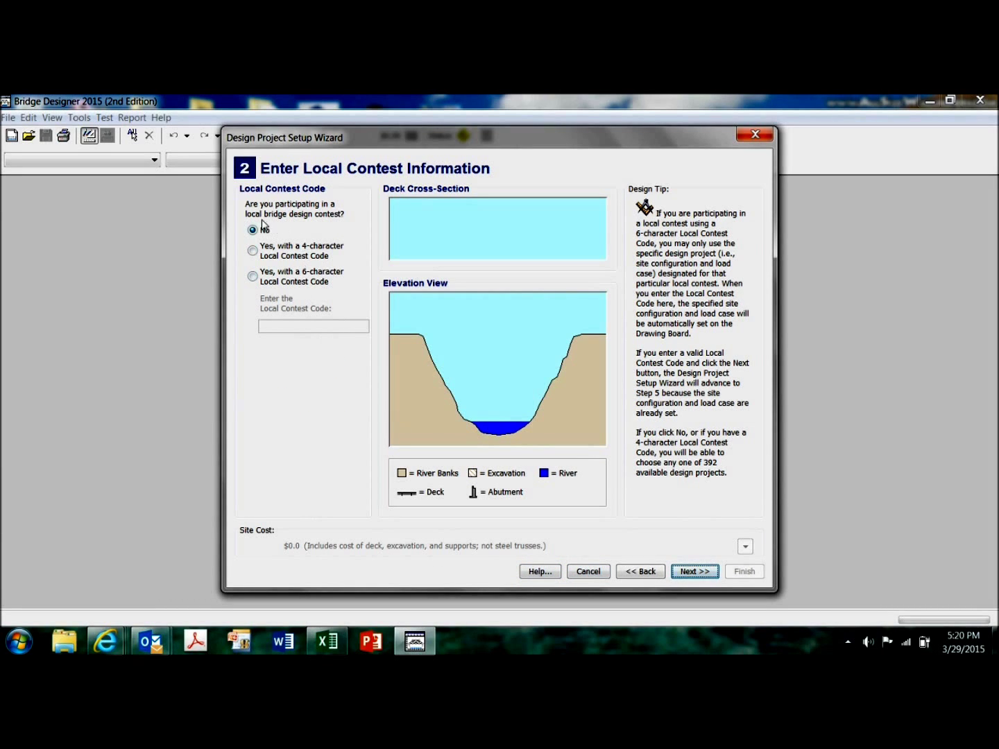
left_click(254, 252)
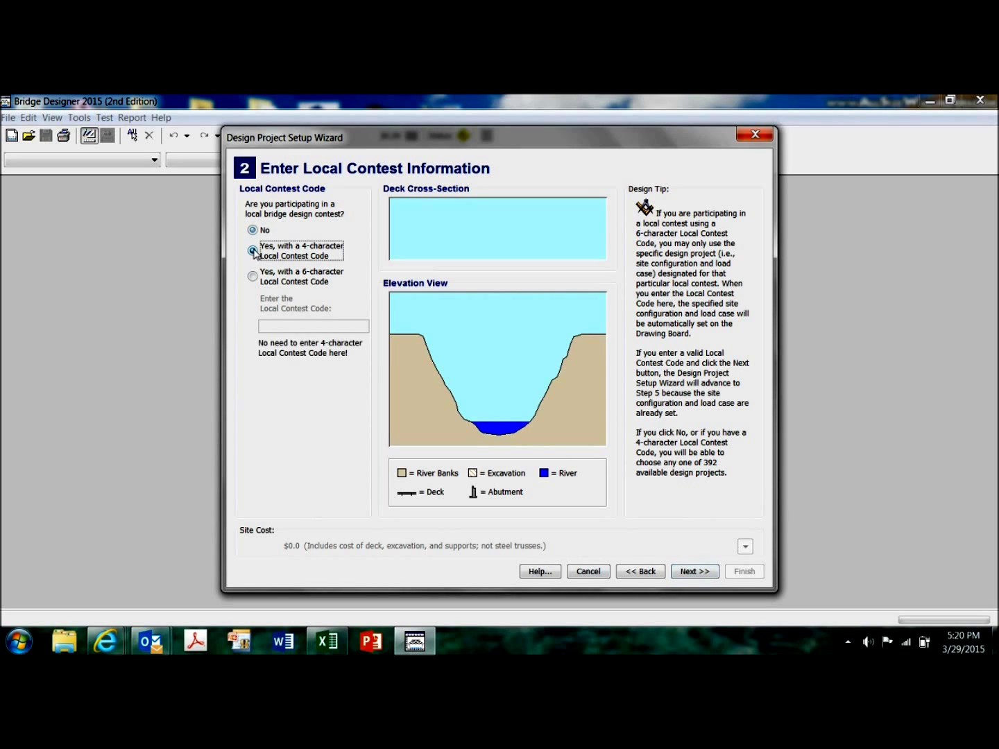
left_click(689, 572)
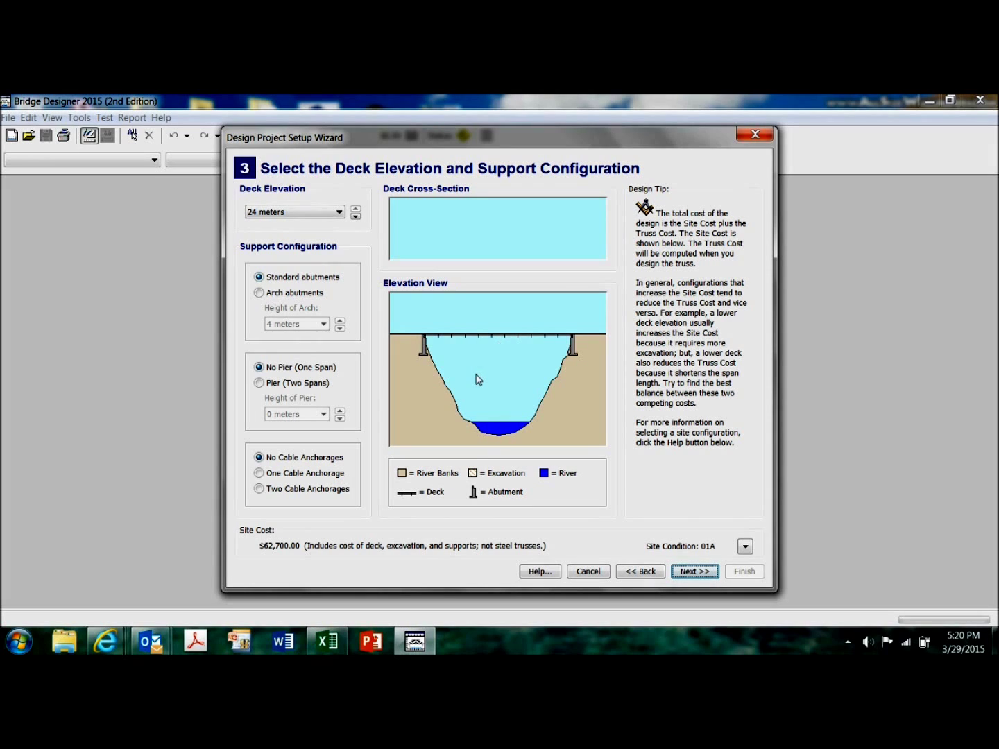
Step: Try 20 and 24 m deck elevations, settle on 16 m, then add a central pier for two spans
left_click(339, 213)
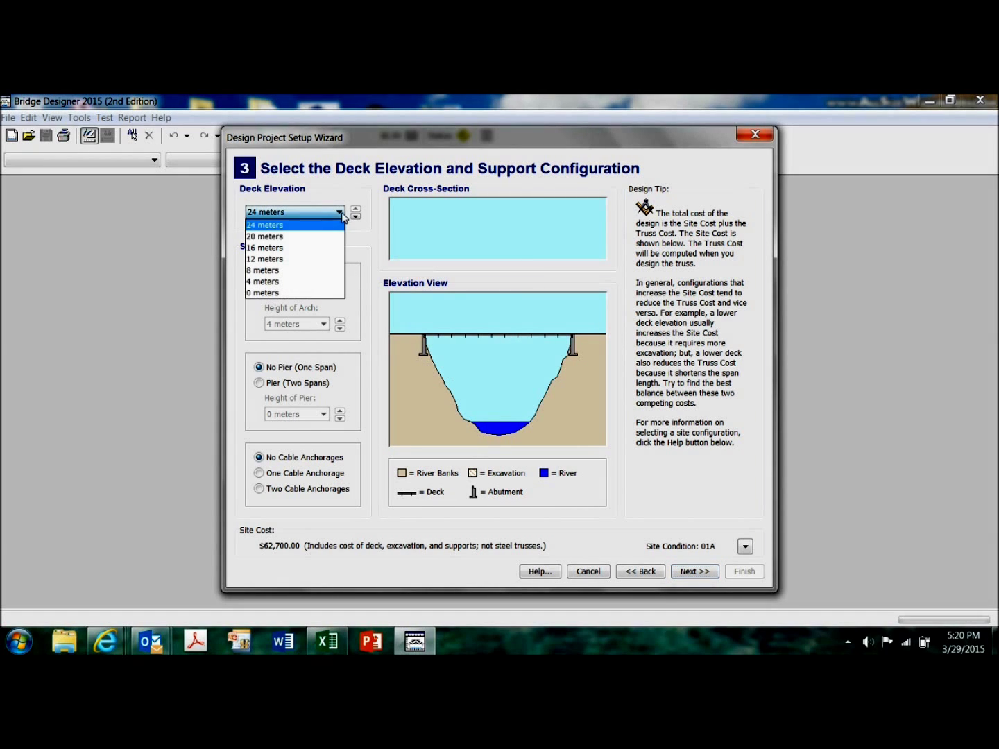
left_click(326, 237)
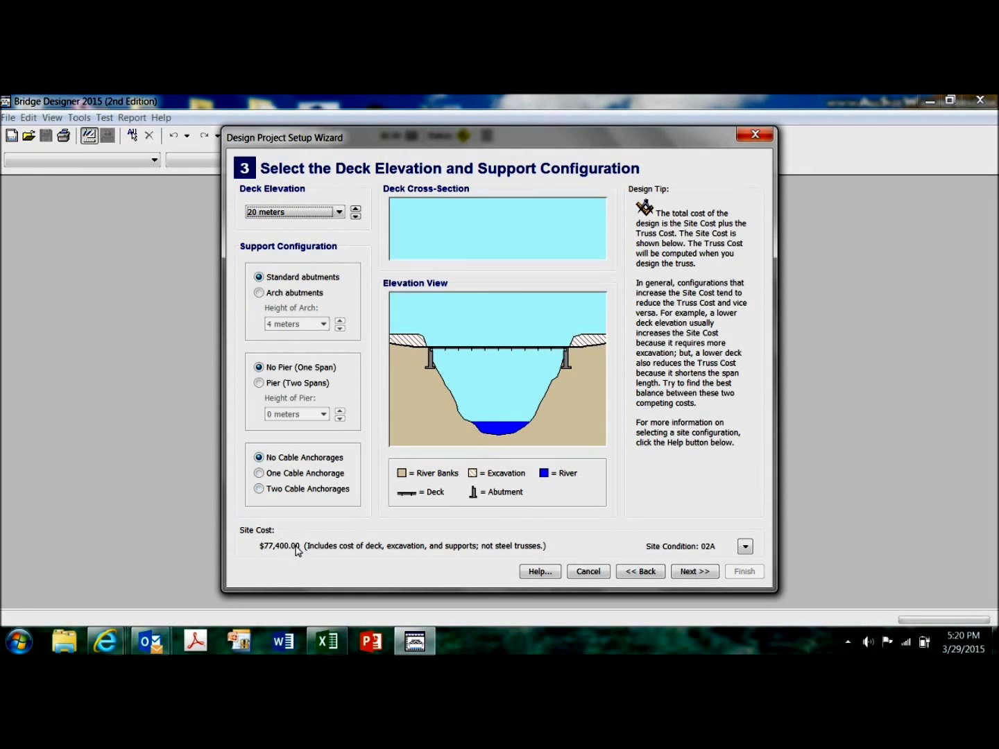
left_click(339, 212)
left_click(331, 227)
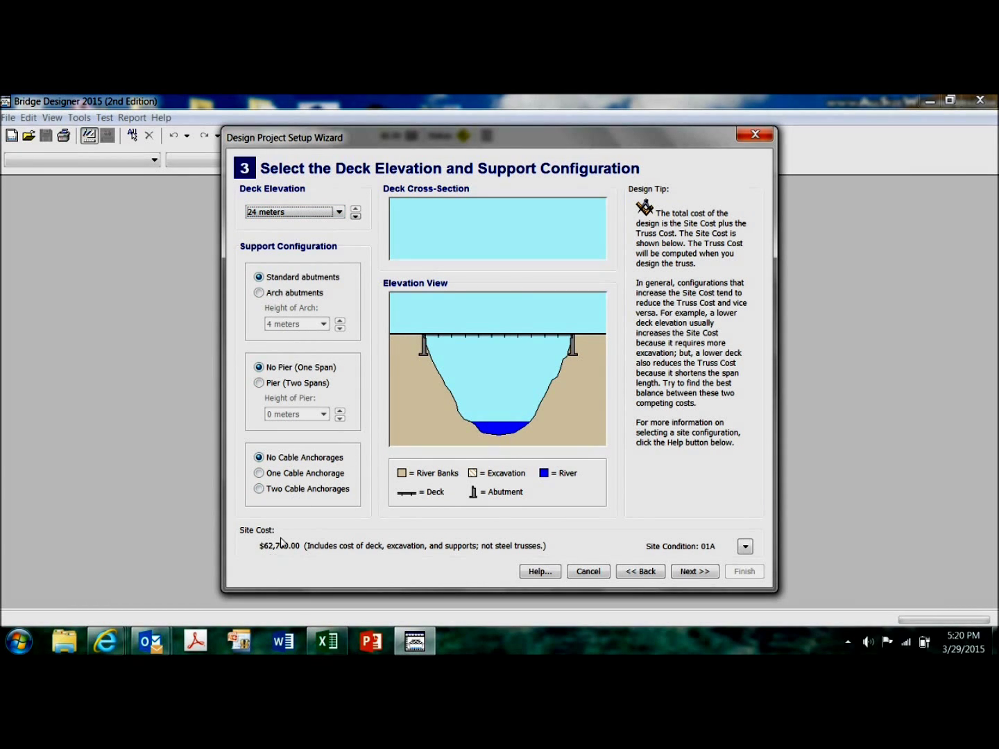
left_click(340, 215)
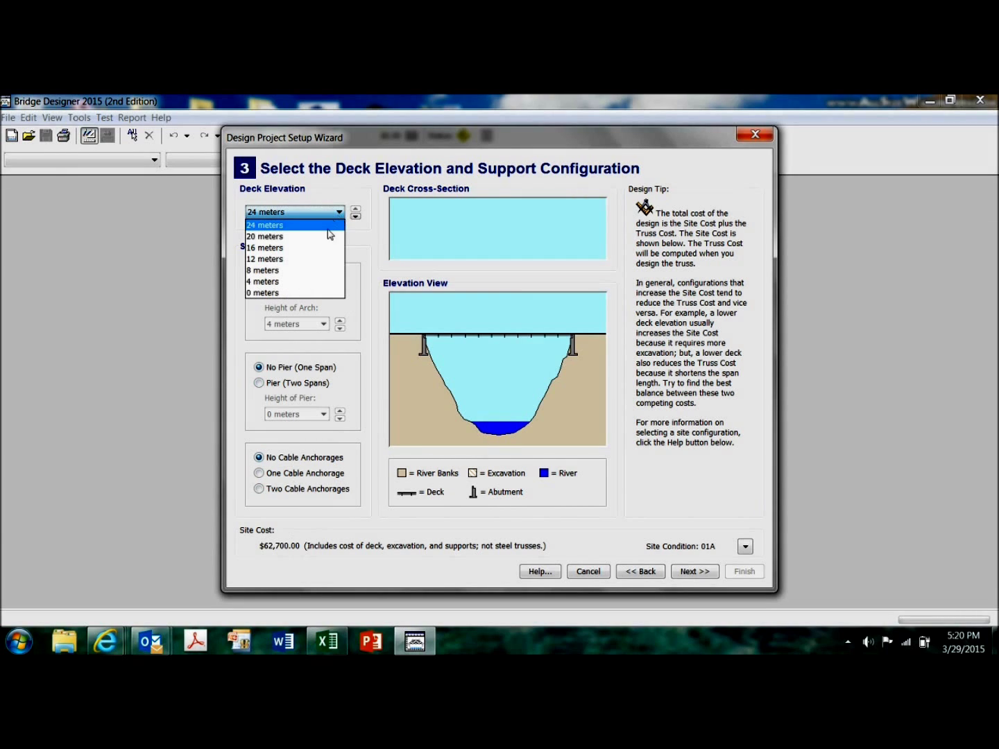
left_click(328, 236)
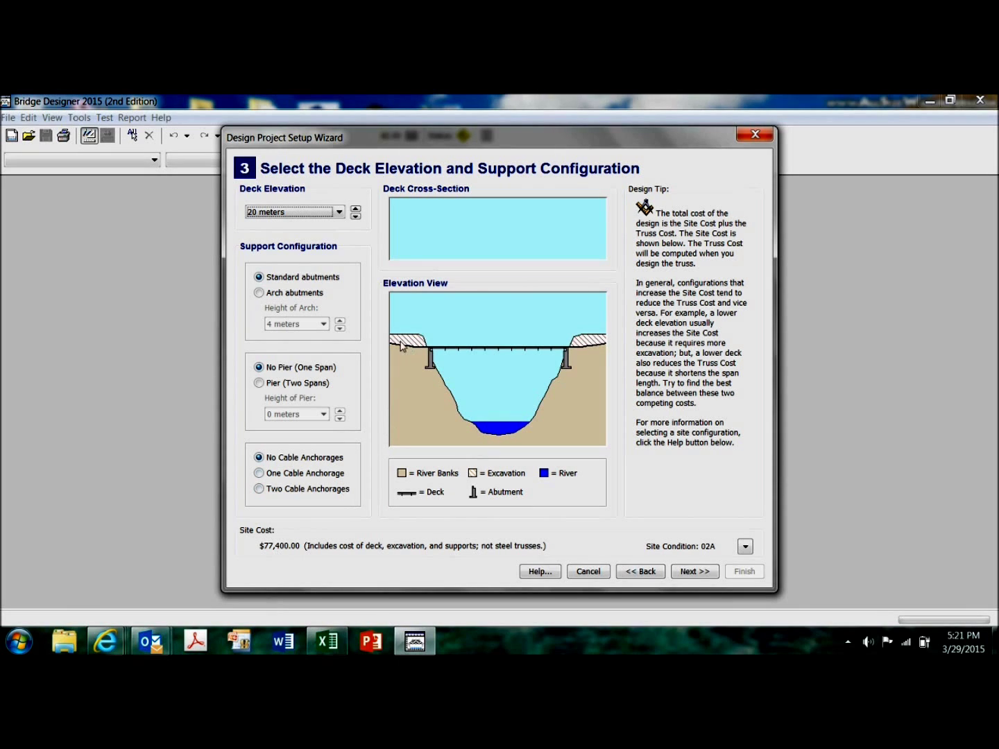
left_click(343, 215)
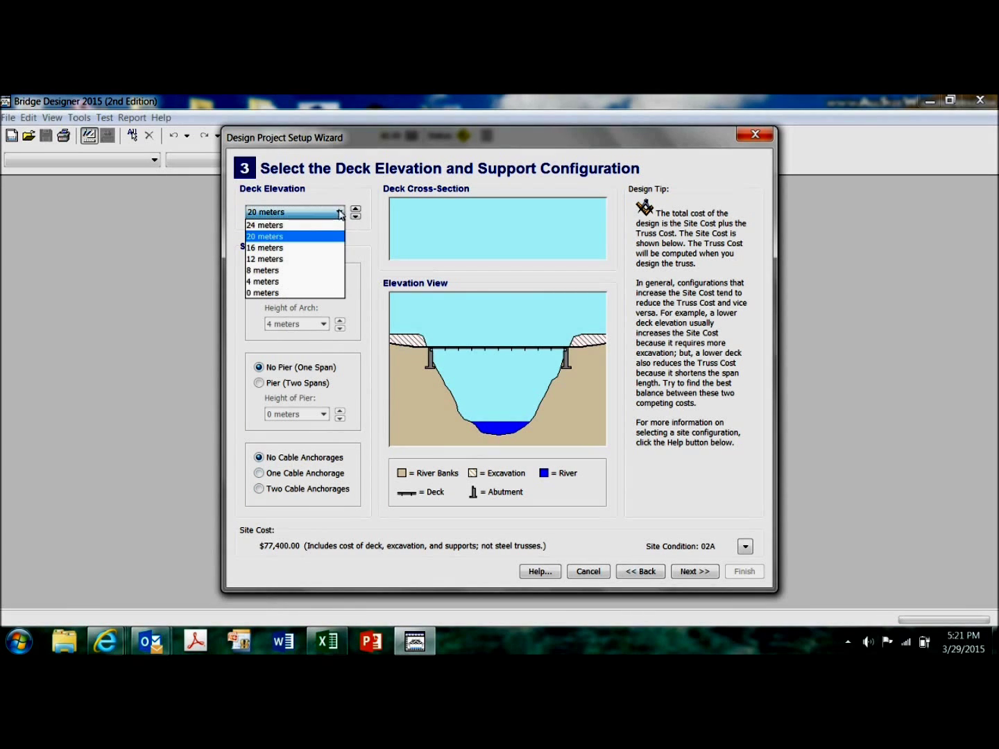
left_click(327, 249)
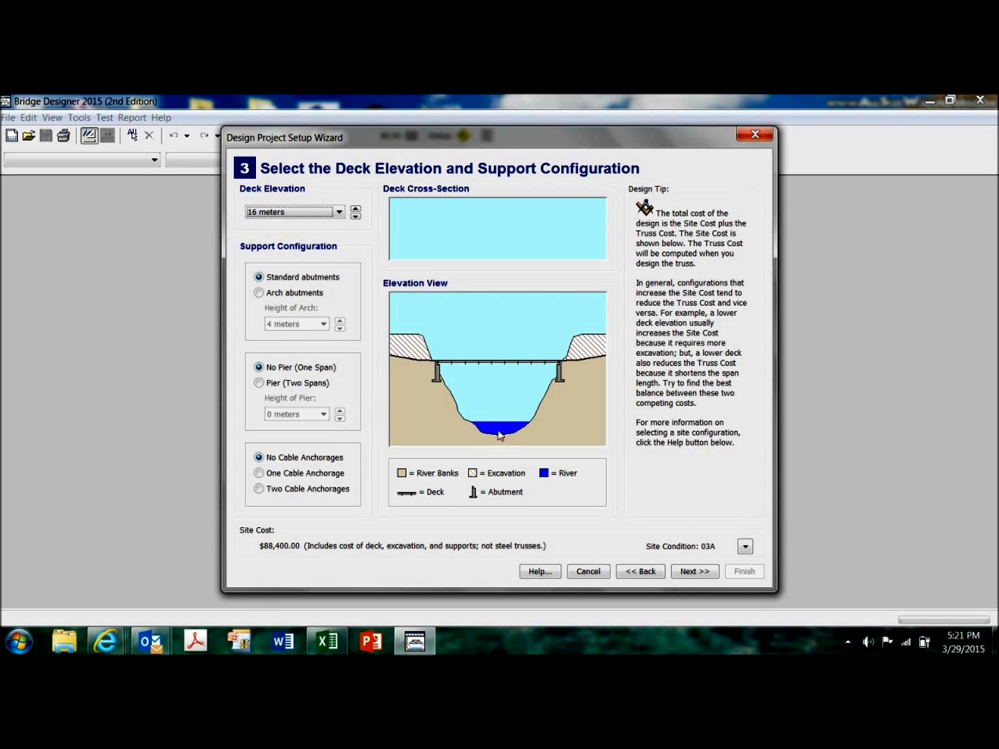
left_click(258, 383)
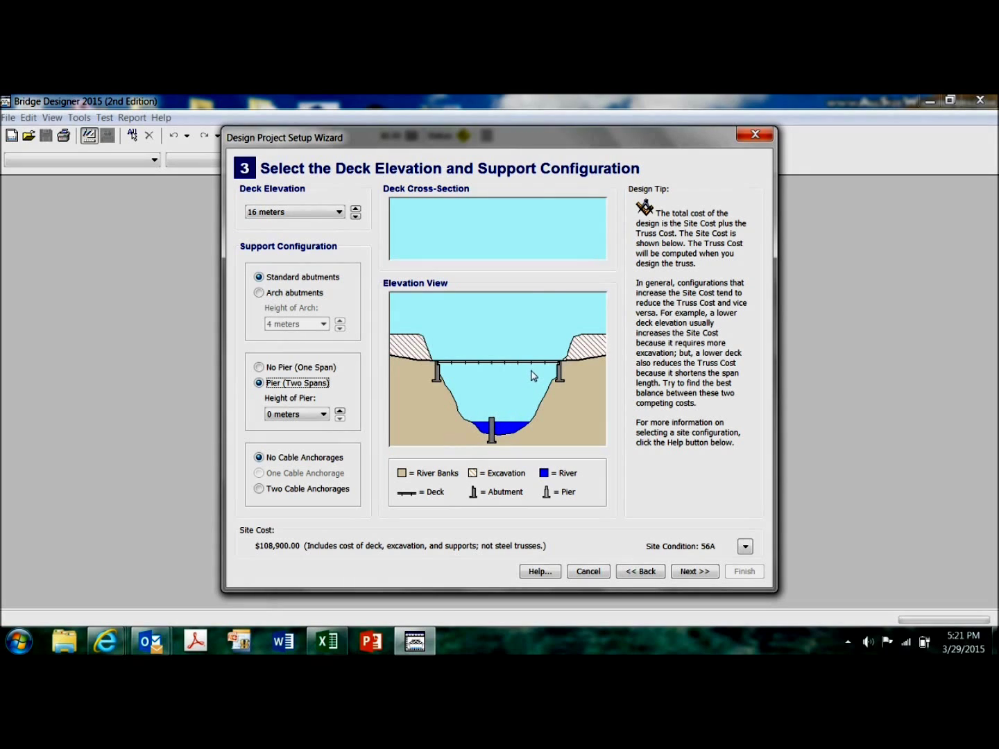
Step: Test 8 m and 0 m deck elevations with the pier, then return the deck to 24 m
left_click(341, 215)
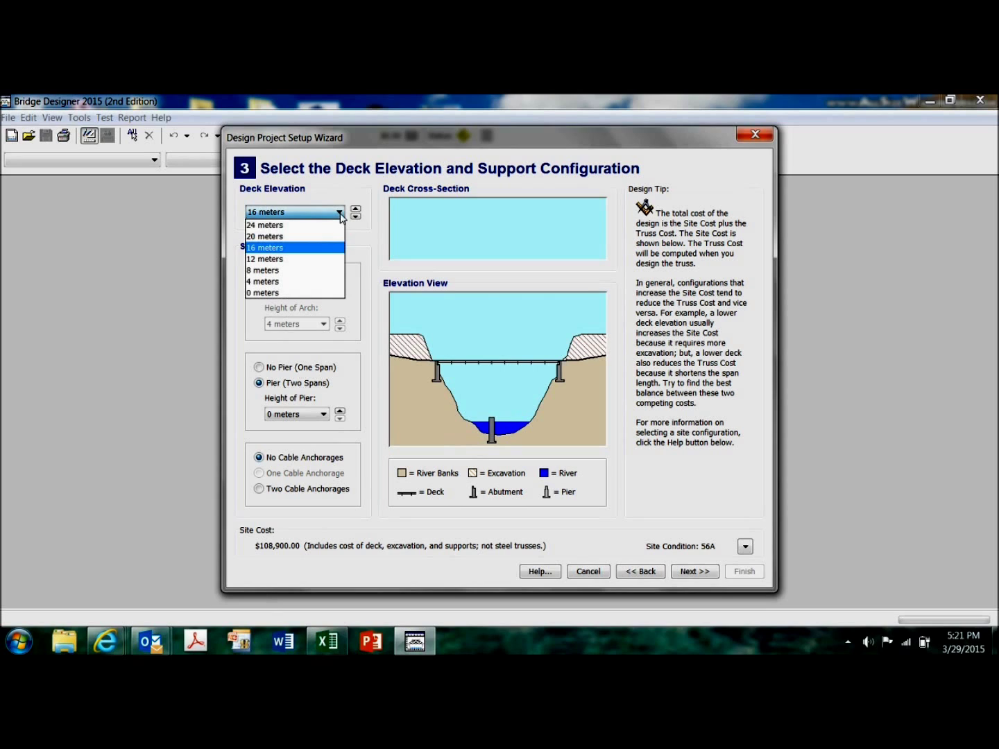
left_click(300, 271)
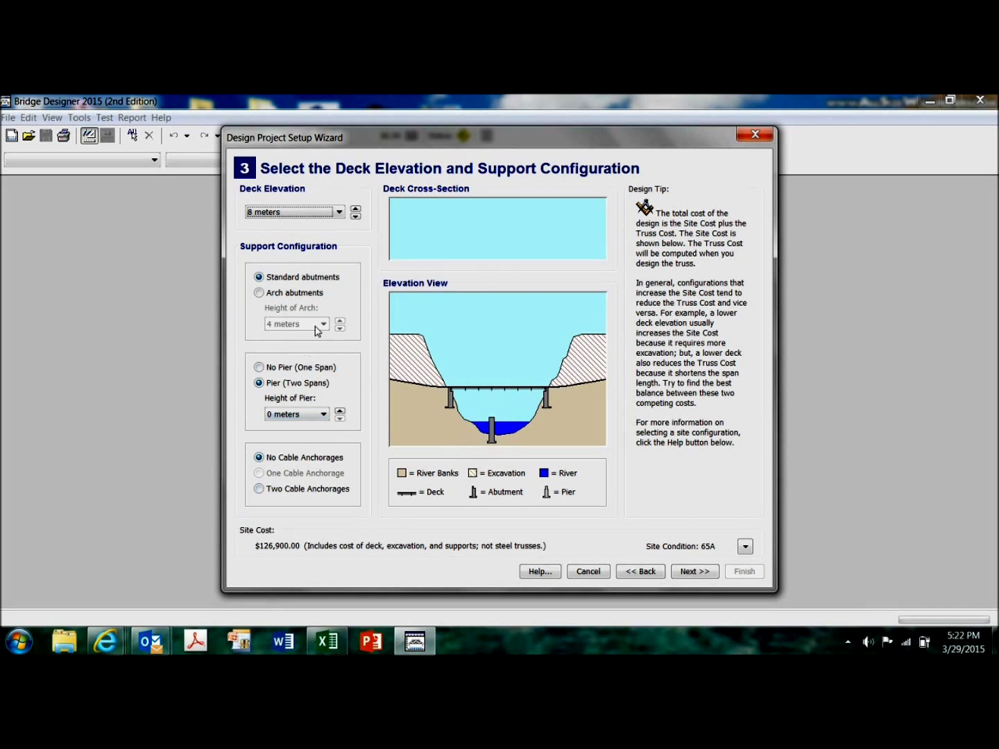
left_click(340, 213)
left_click(303, 296)
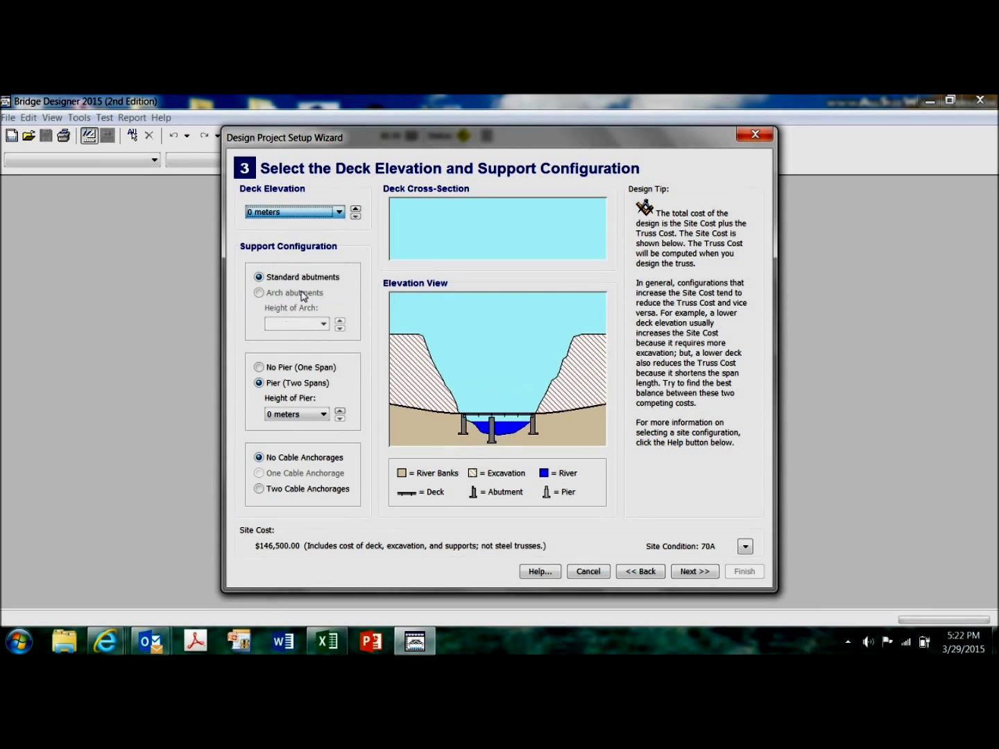
left_click(340, 213)
left_click(326, 226)
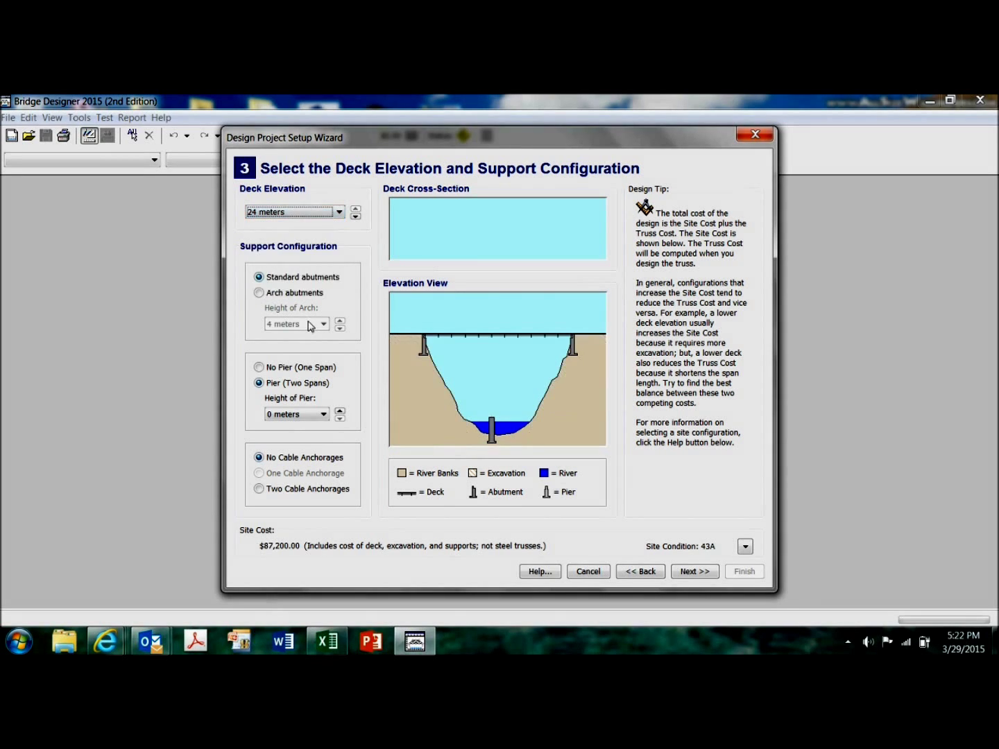
Step: Compare pier heights of 24, 20 and 16 m, then revert to No Pier (One Span)
left_click(260, 369)
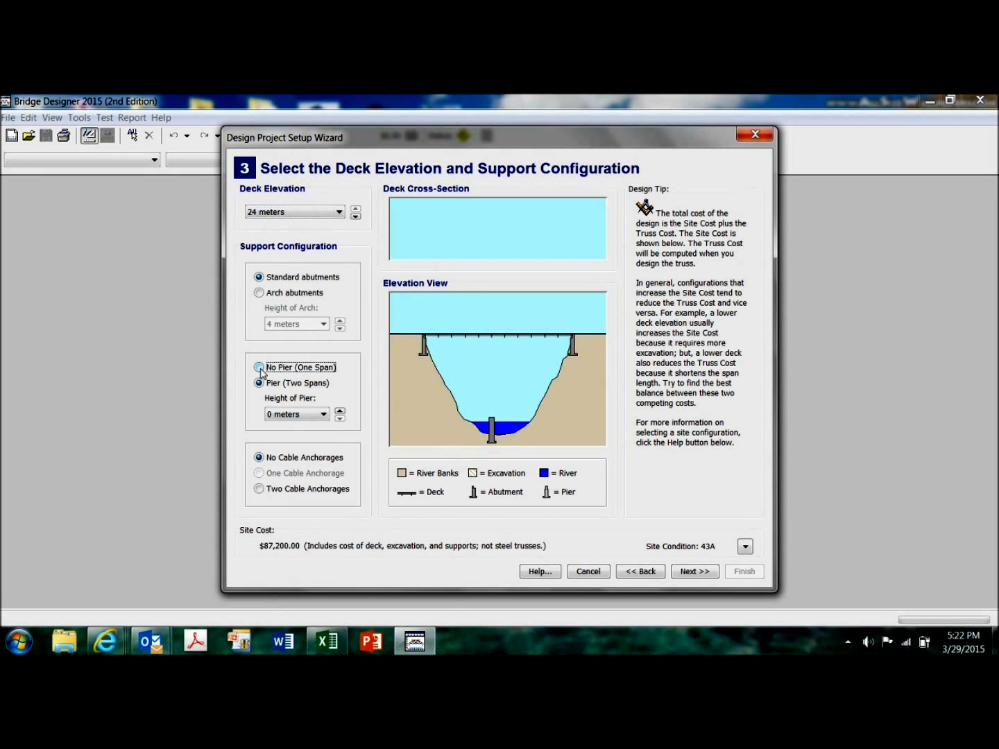
left_click(261, 385)
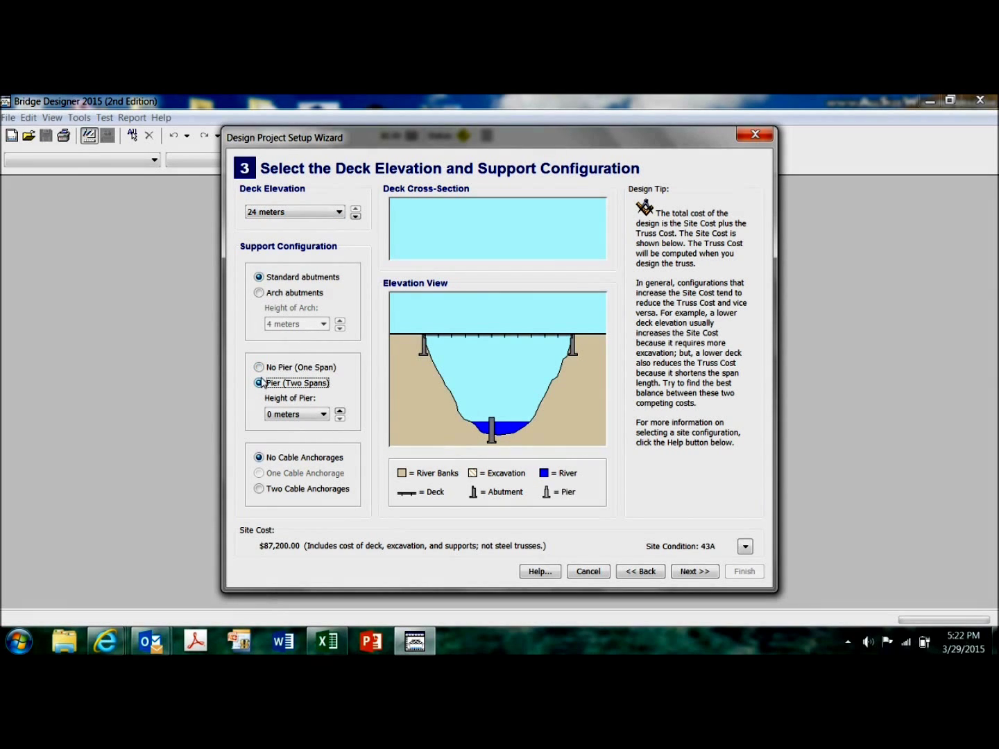
left_click(323, 414)
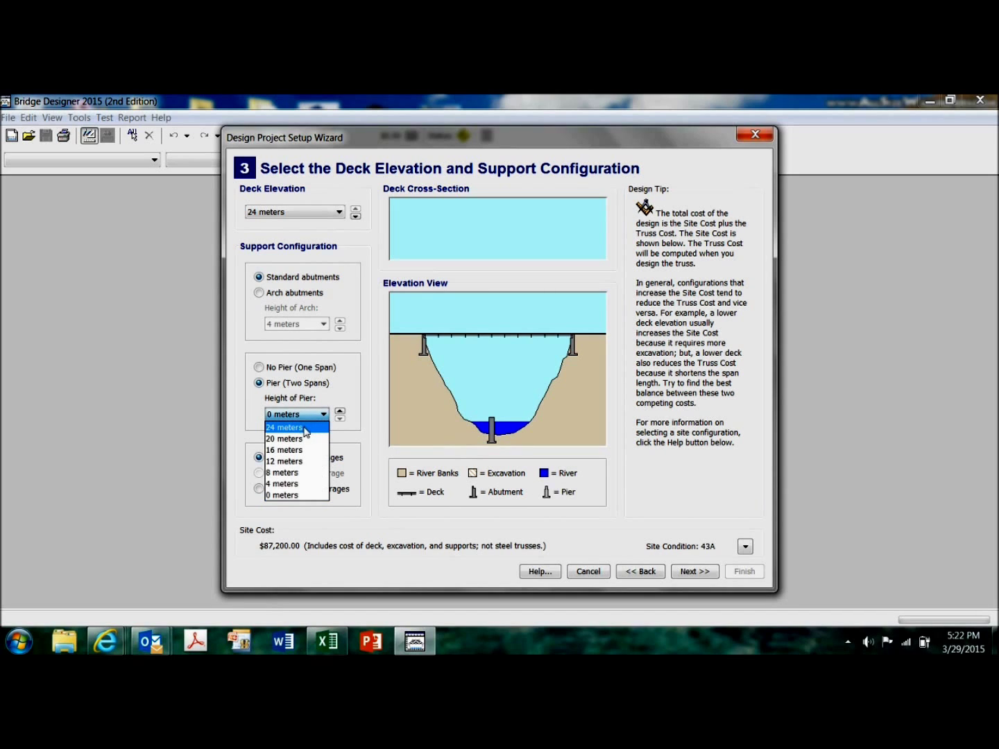
left_click(305, 431)
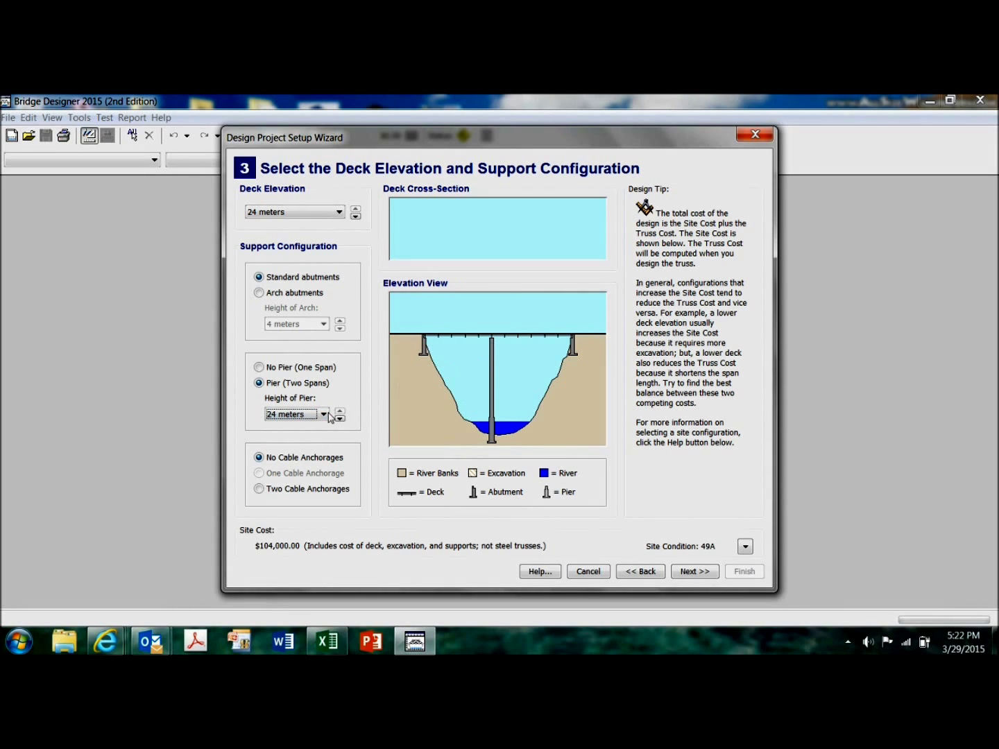
left_click(324, 415)
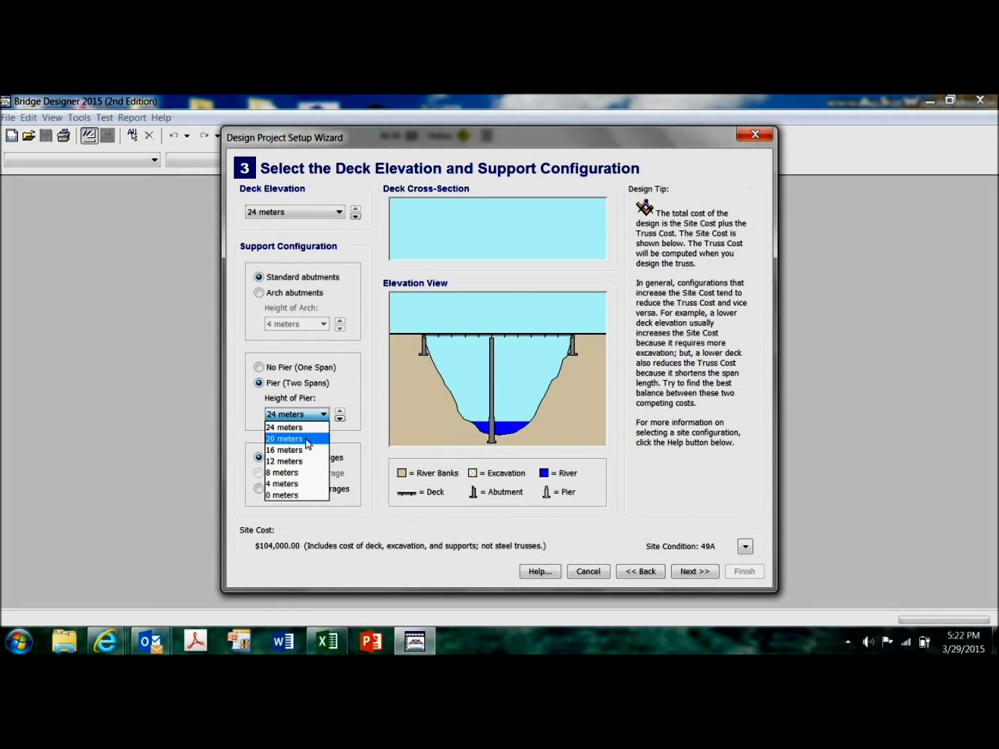
left_click(308, 439)
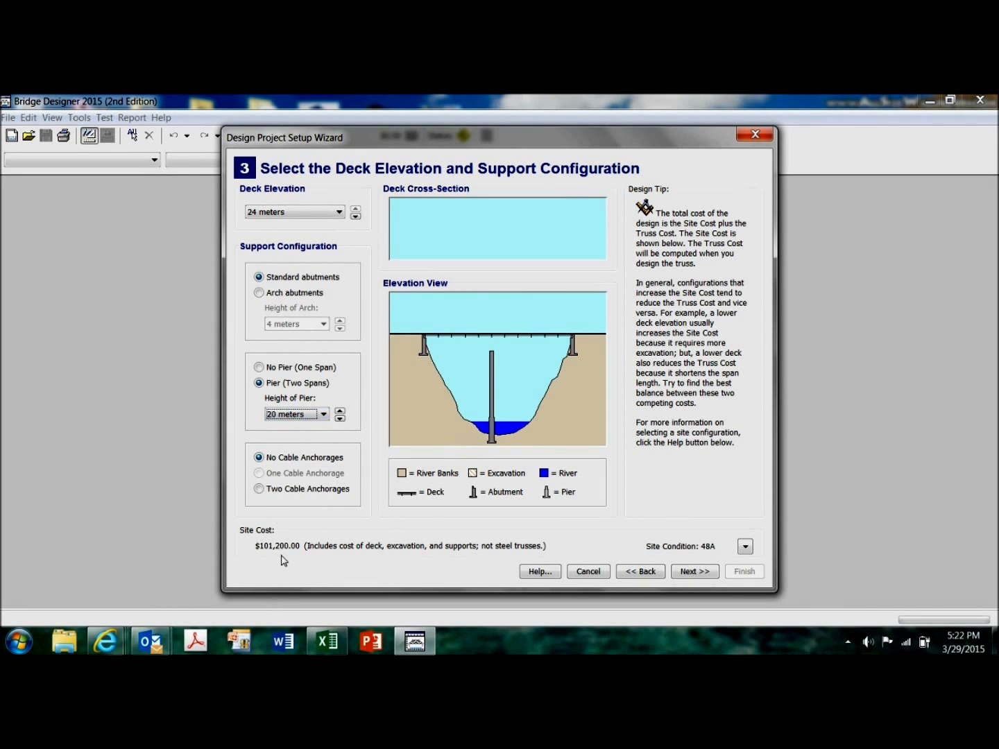
left_click(323, 415)
left_click(308, 451)
left_click(261, 367)
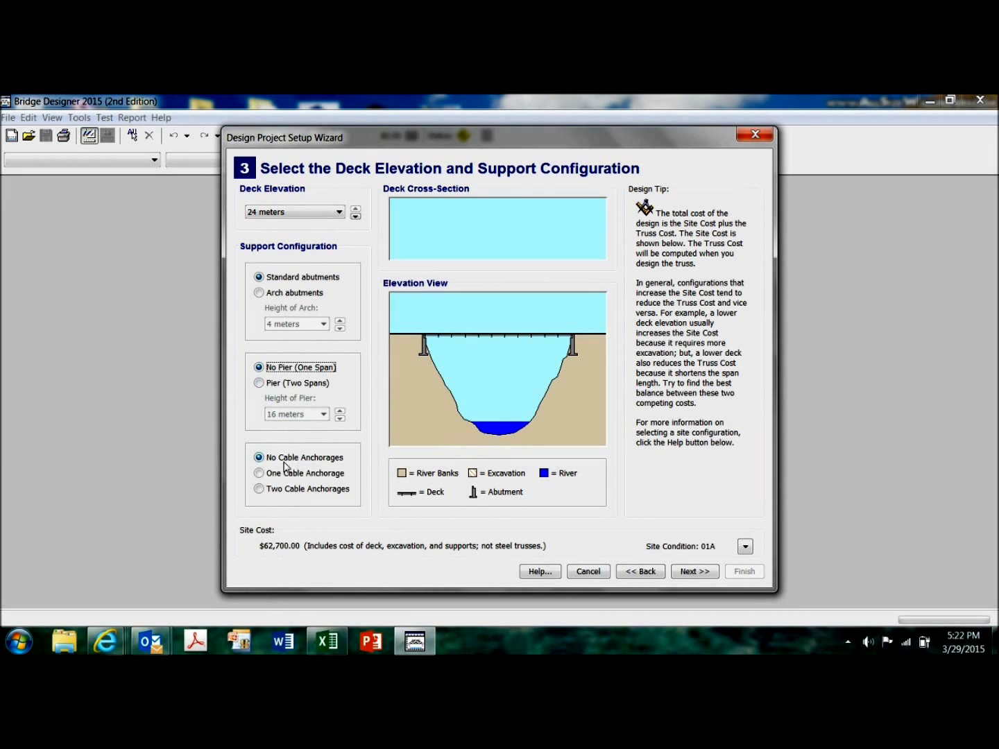
Step: Compare one and two cable anchorages, then settle on No Cable Anchorages
left_click(258, 474)
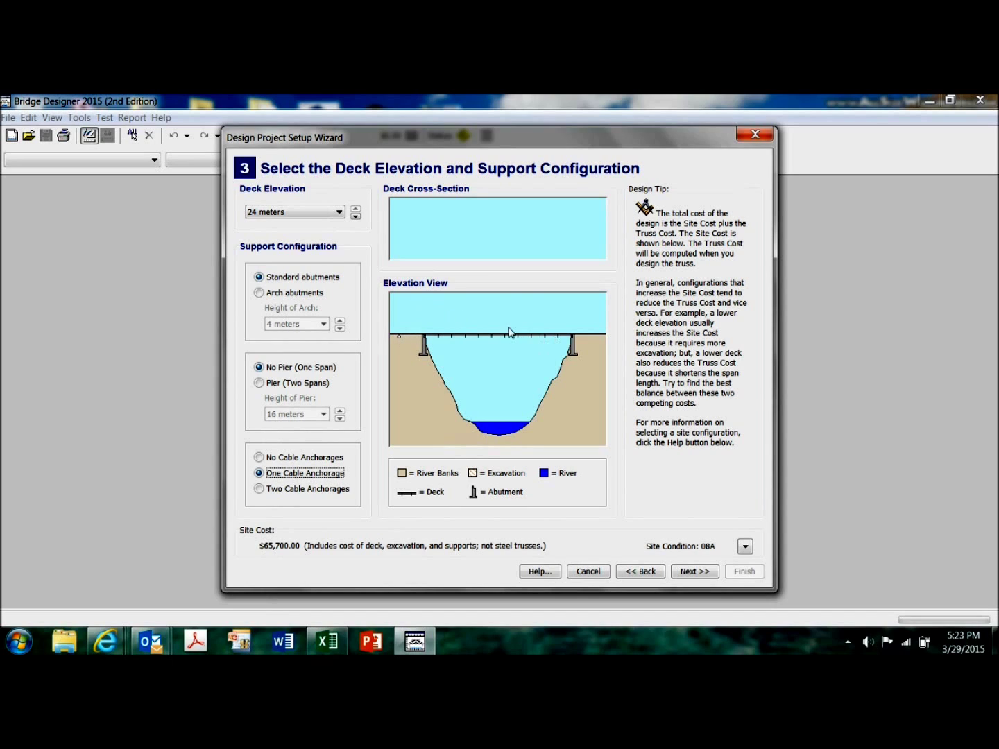
left_click(261, 490)
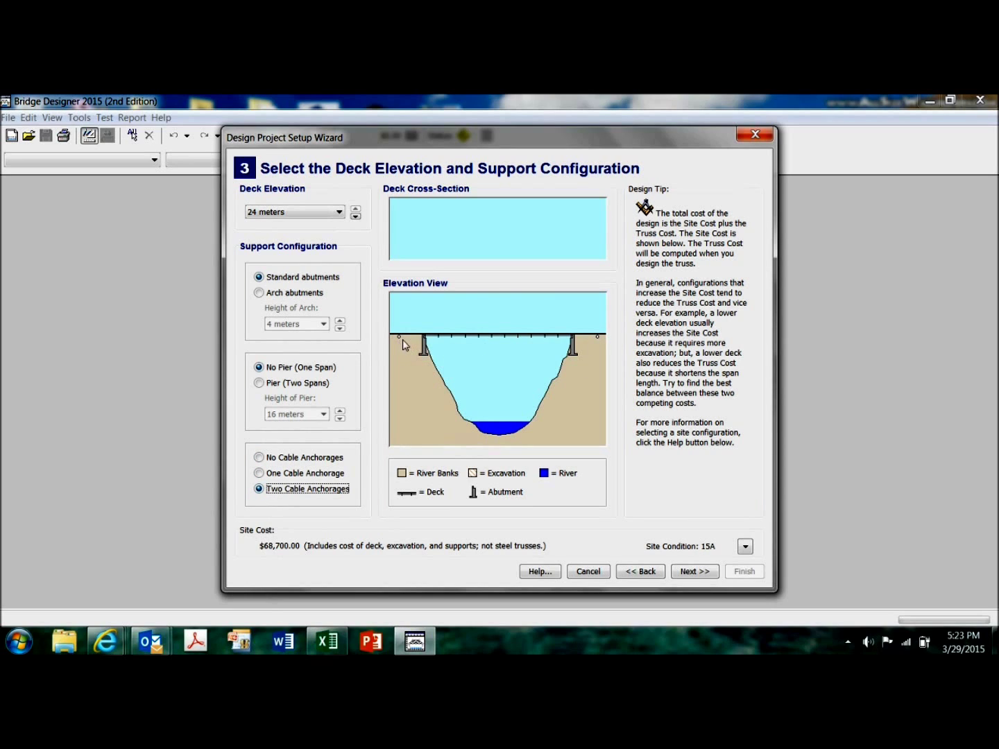
left_click(262, 477)
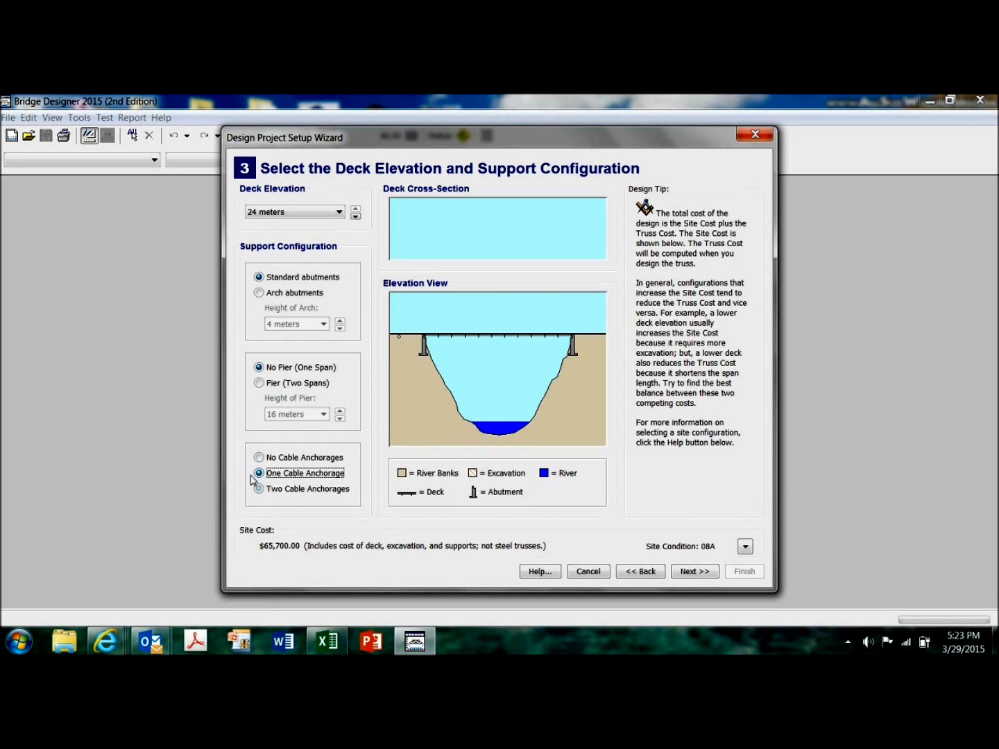
left_click(259, 490)
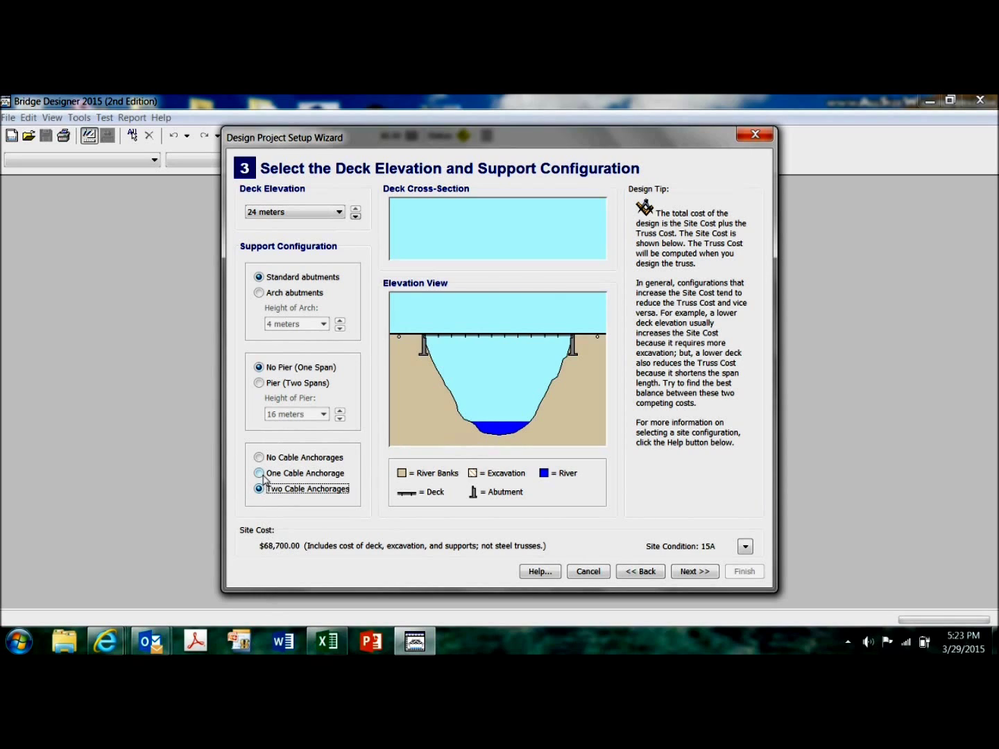
left_click(261, 475)
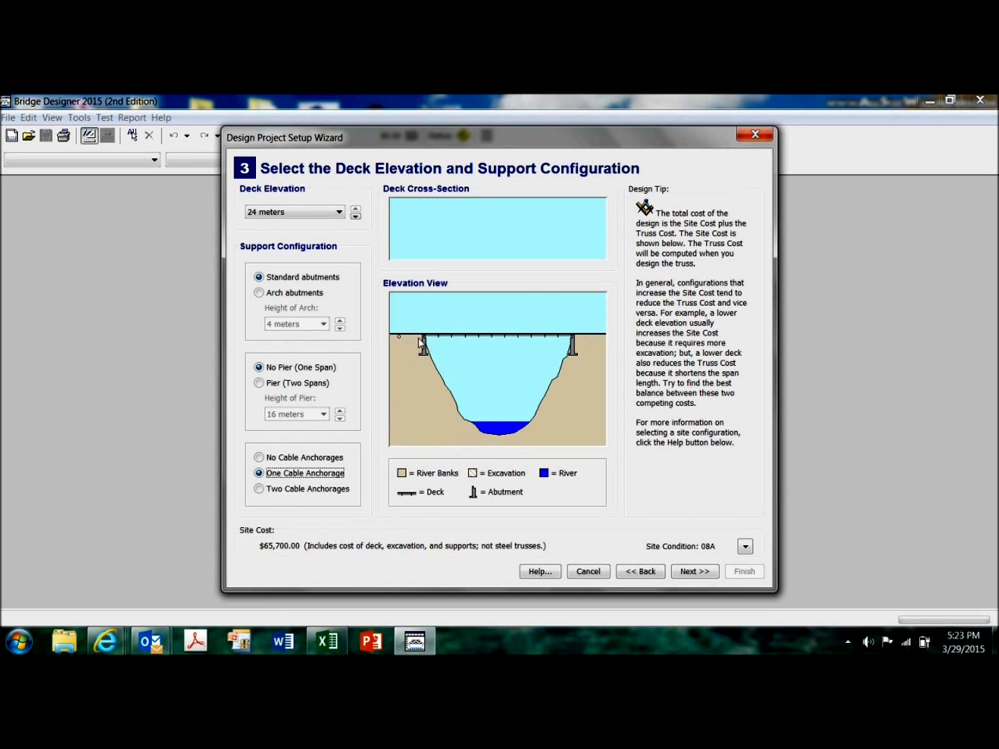
left_click(259, 458)
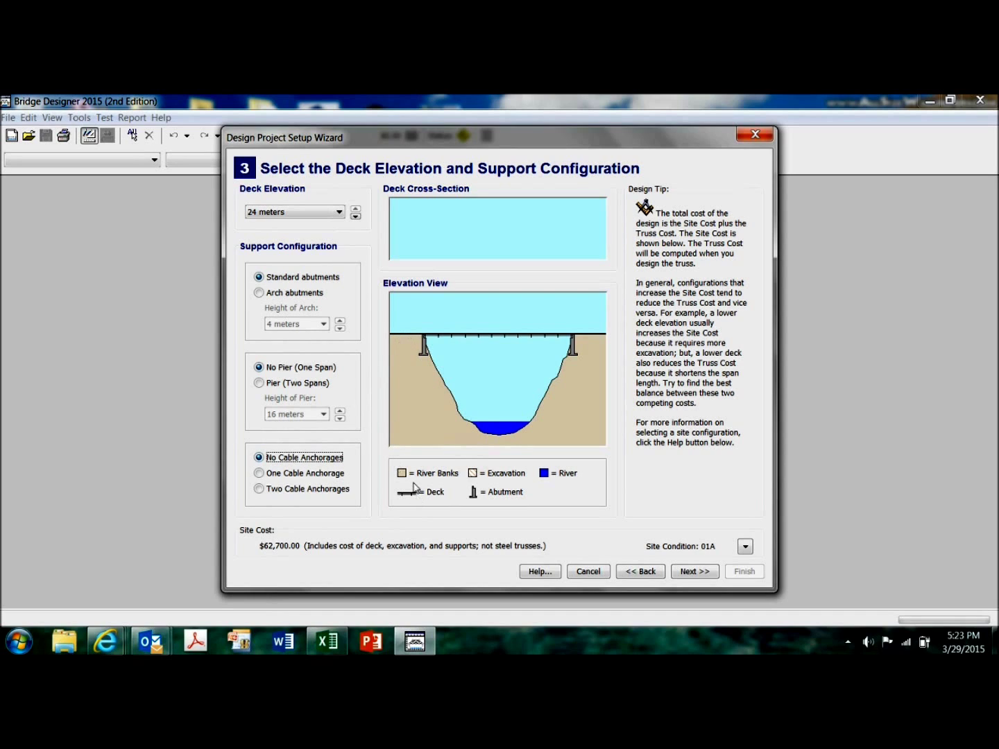
left_click(744, 546)
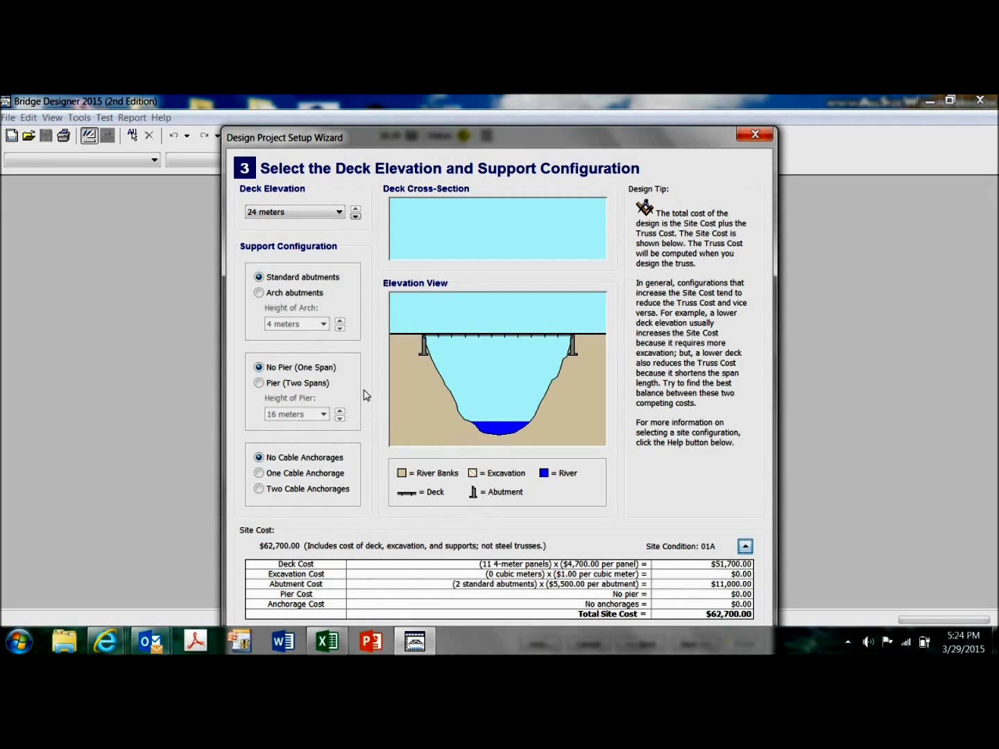
left_click(342, 215)
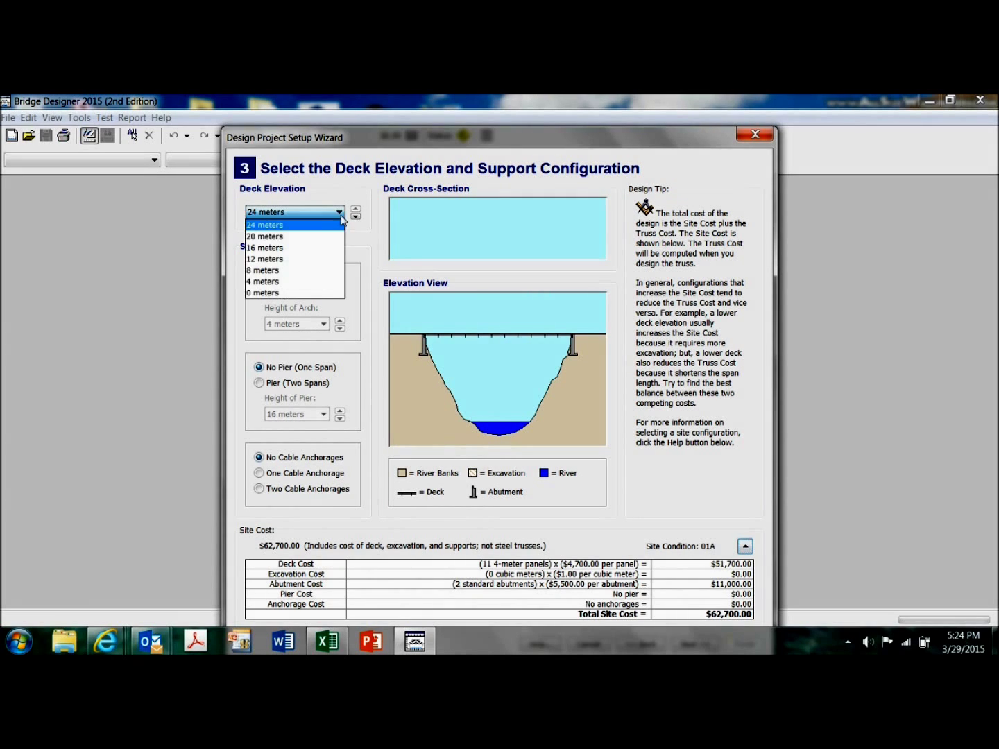
left_click(310, 248)
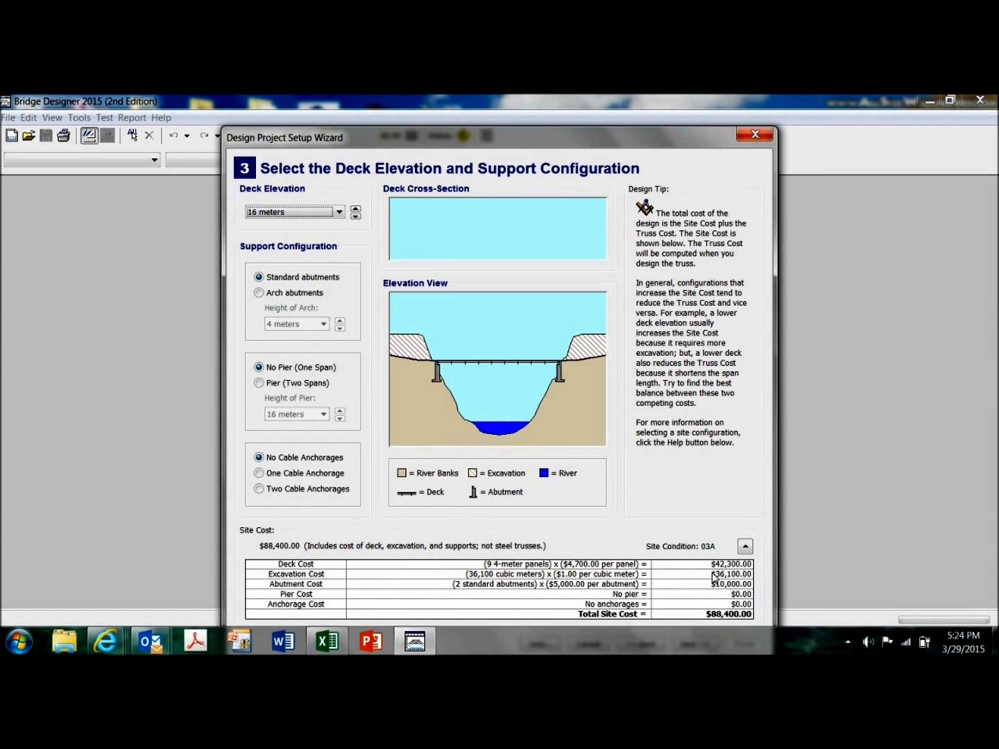
left_click(260, 384)
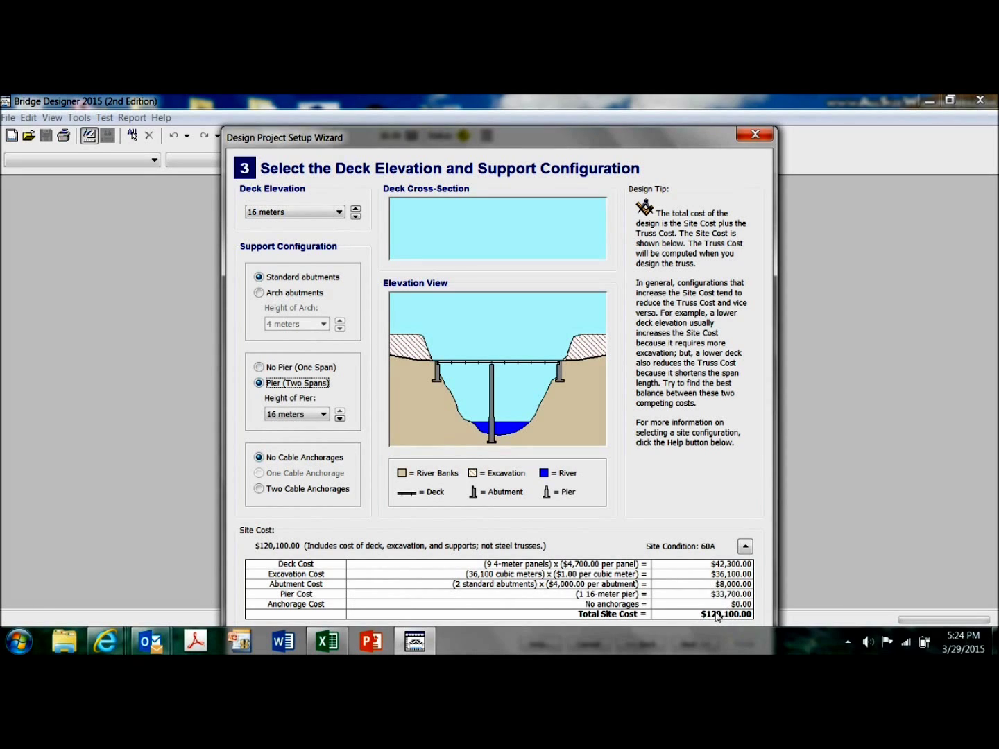
left_click(258, 368)
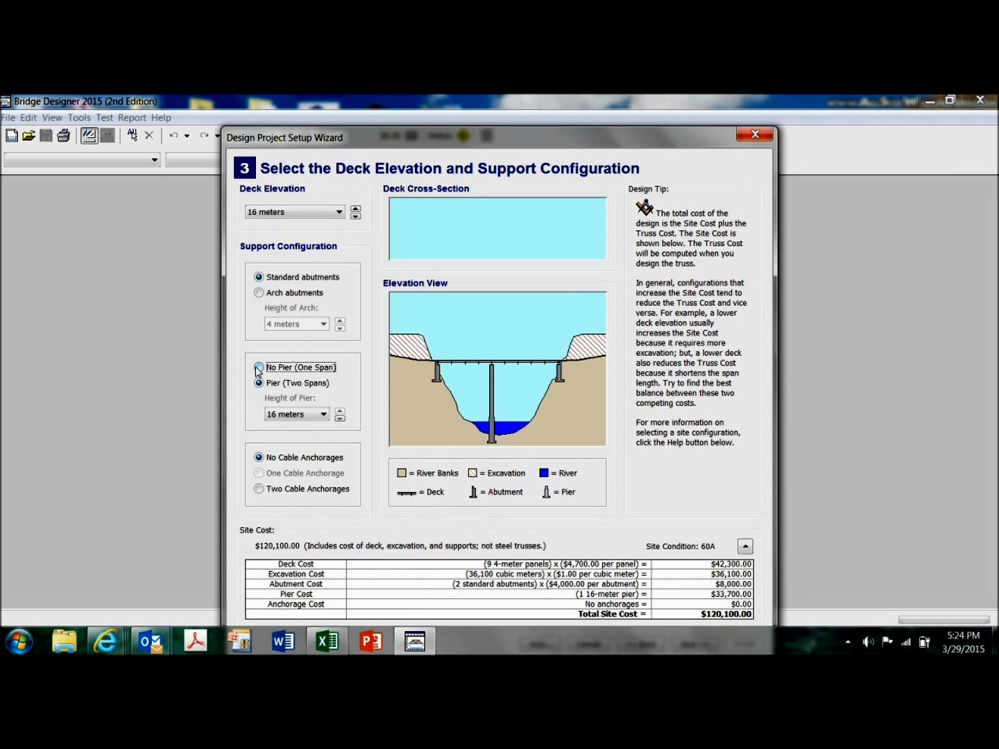
left_click(340, 213)
left_click(337, 233)
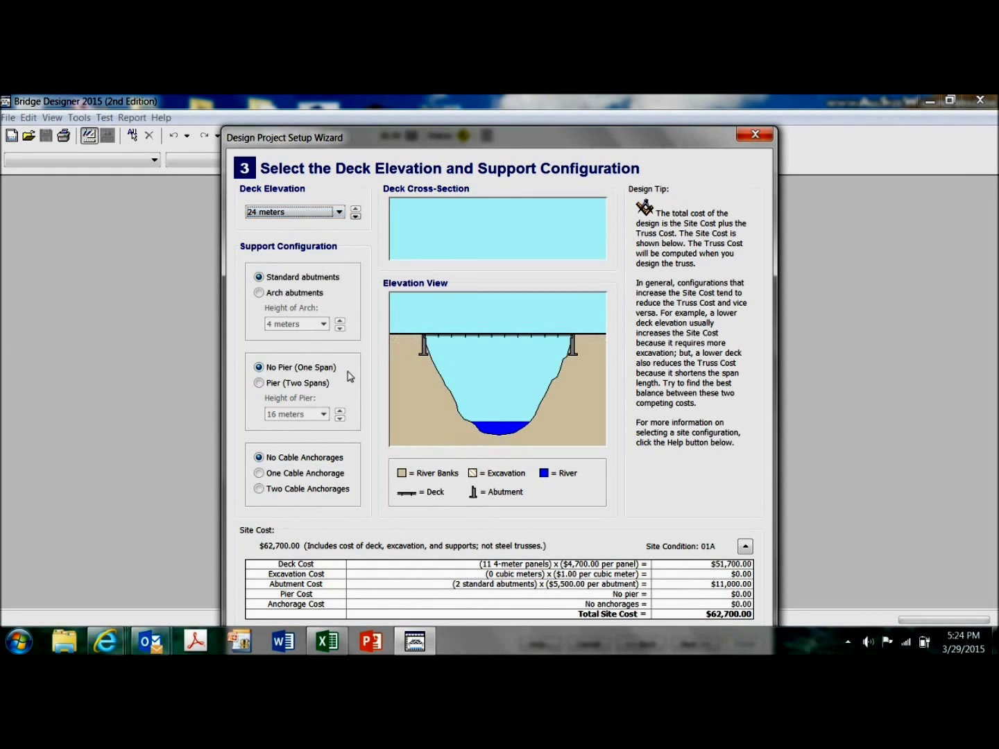
left_click(744, 547)
left_click(692, 571)
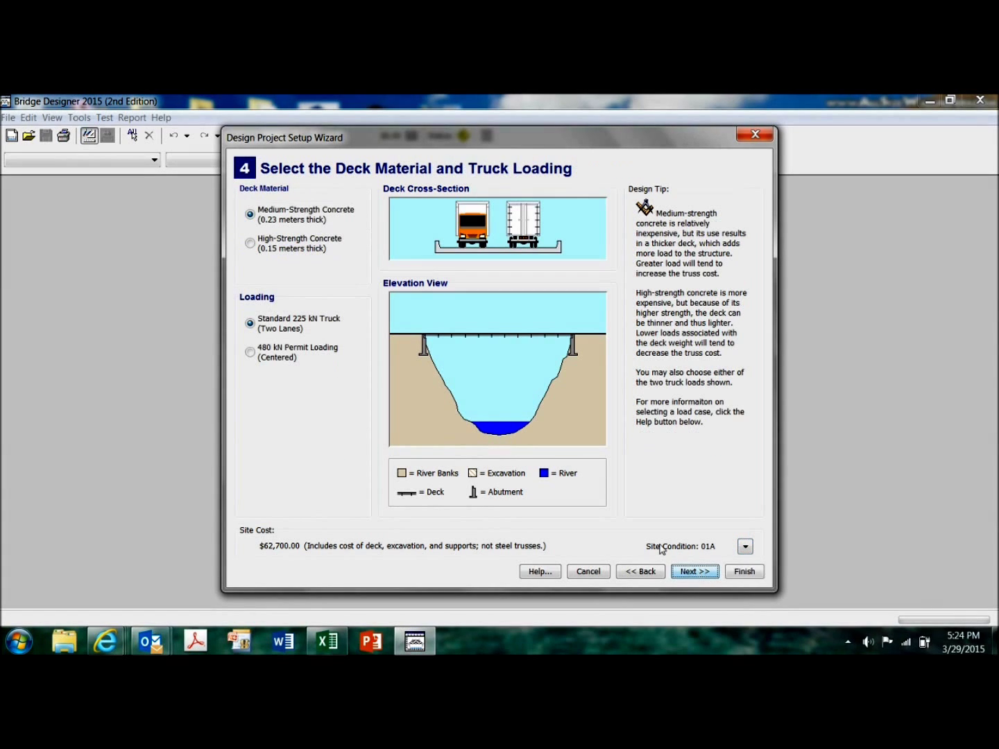
Step: Compare High-Strength Concrete for the deck, then keep Medium-Strength Concrete
left_click(251, 244)
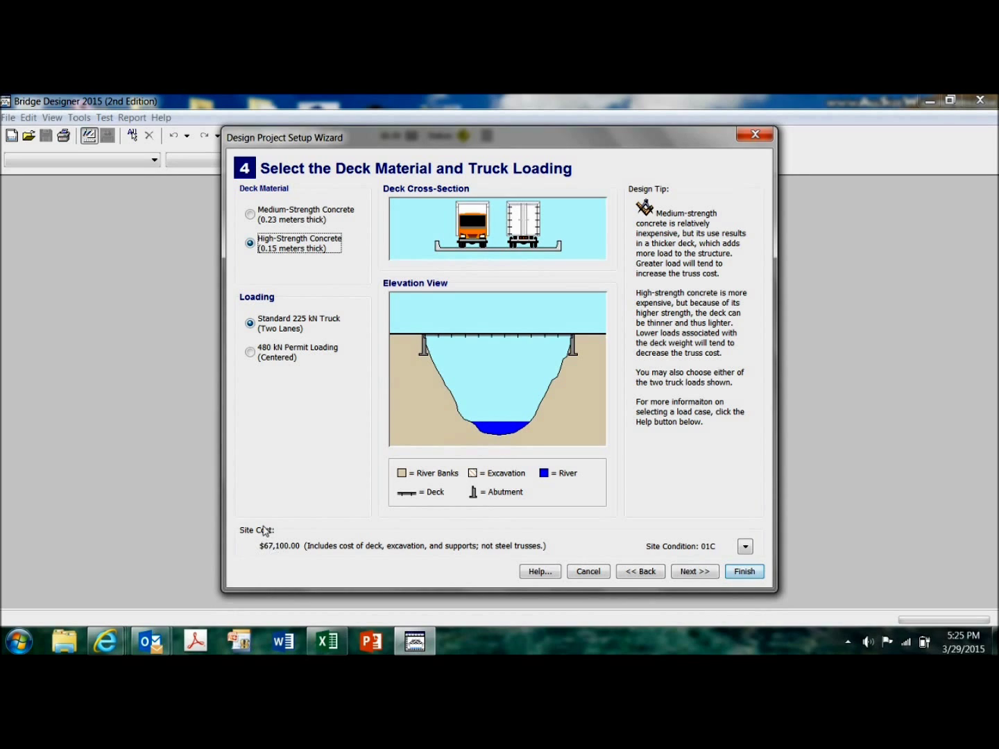
left_click(251, 216)
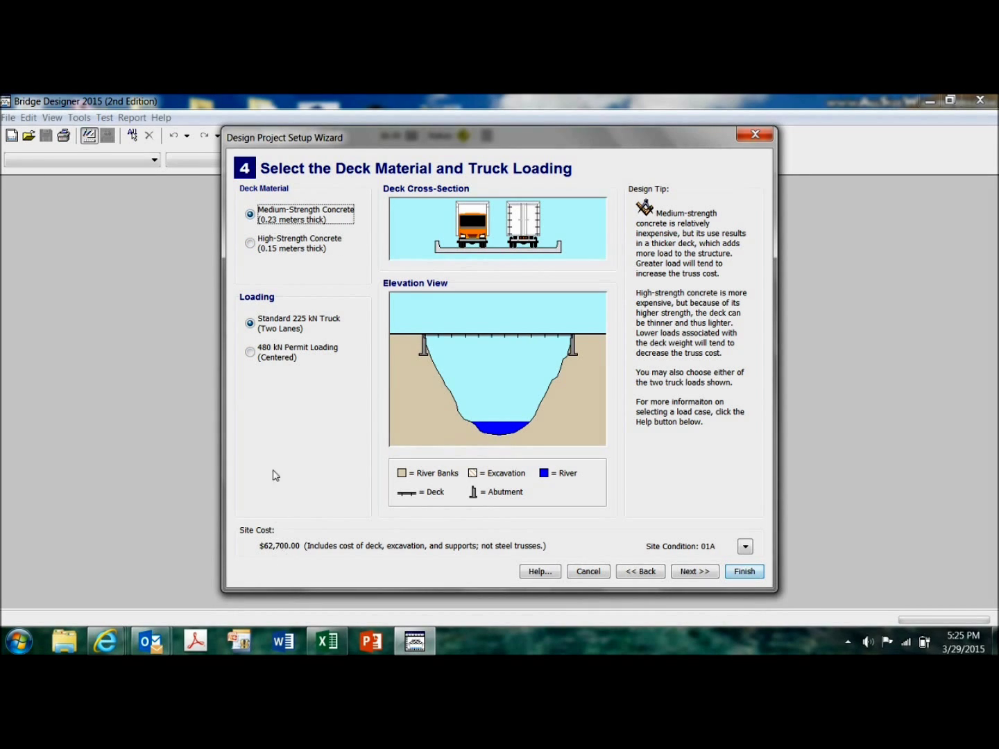
left_click(250, 244)
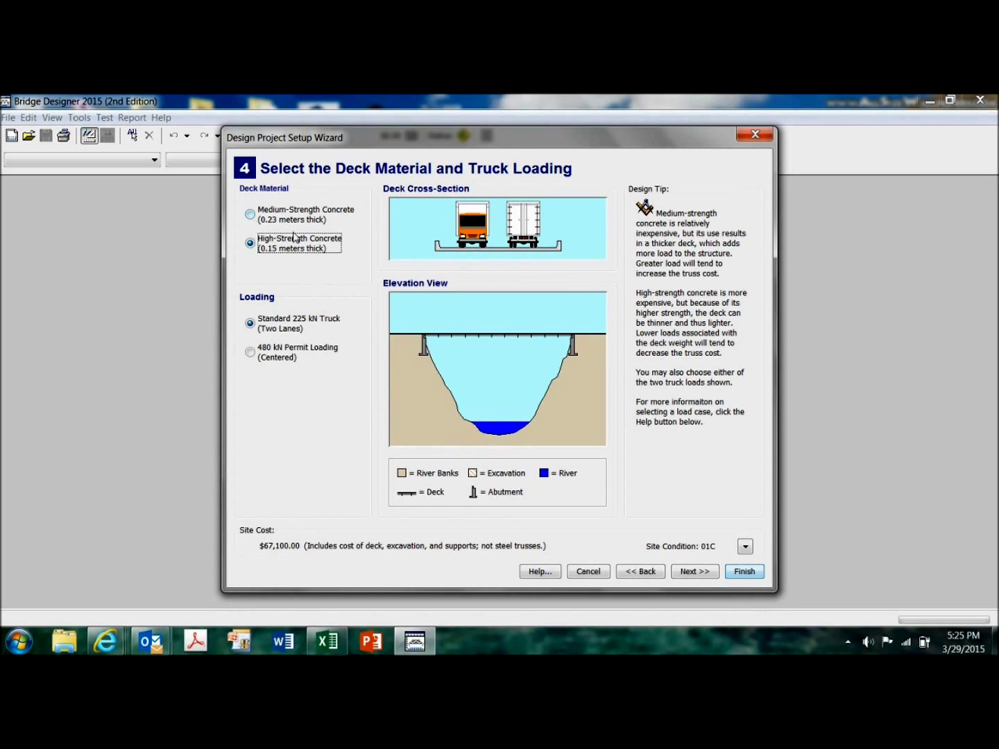
left_click(251, 215)
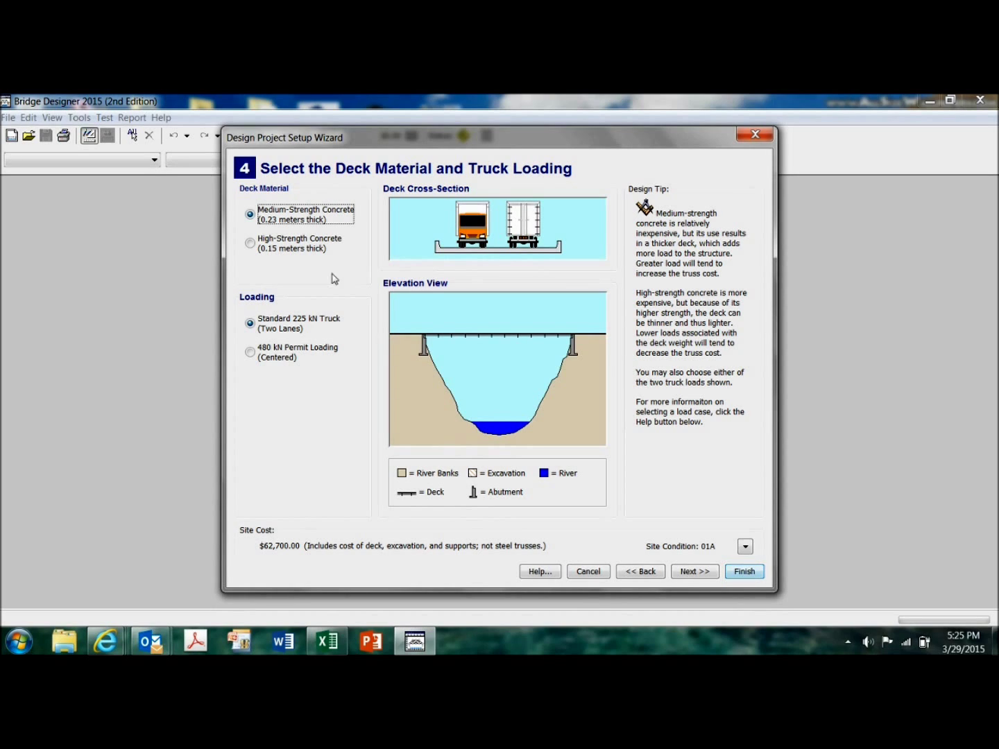
left_click(251, 352)
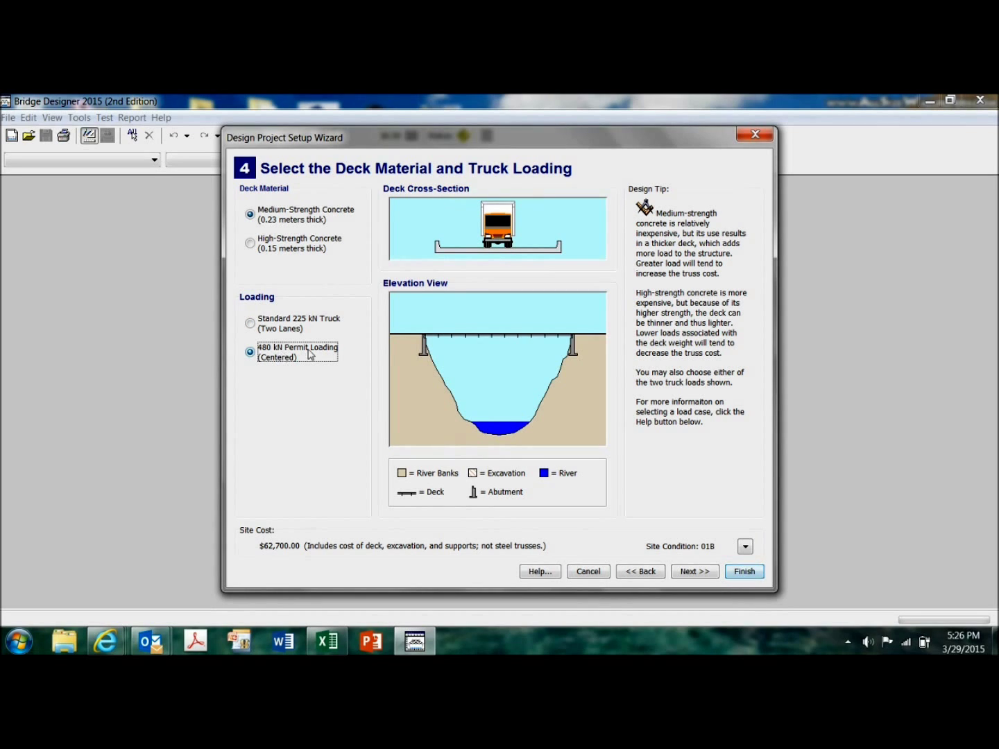
left_click(251, 324)
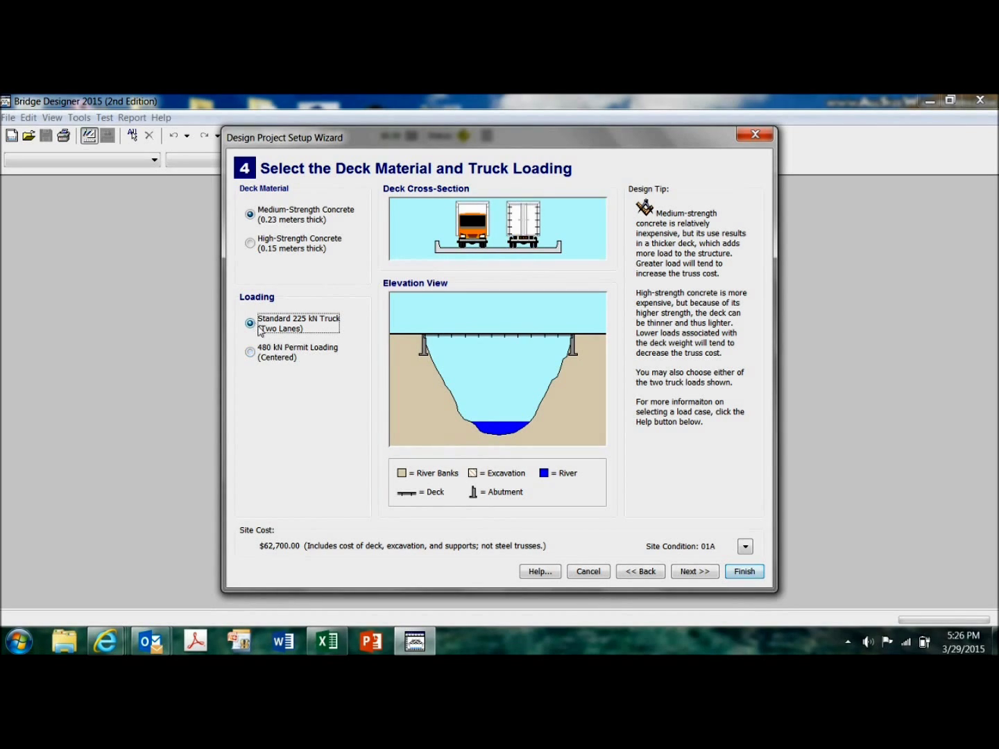
left_click(251, 352)
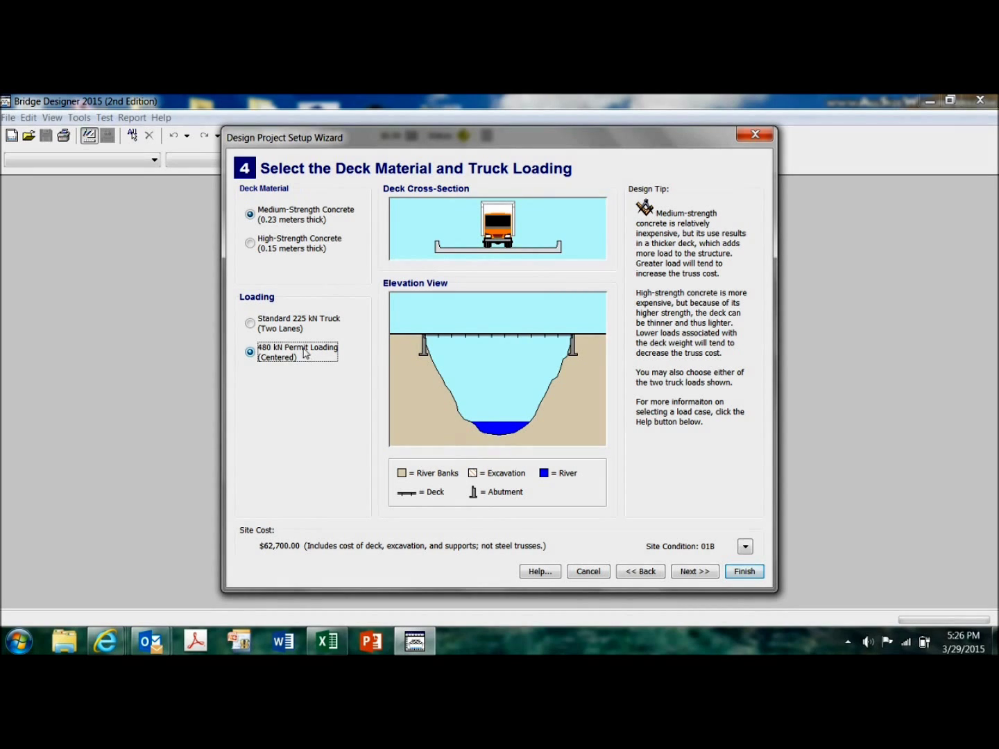
left_click(250, 324)
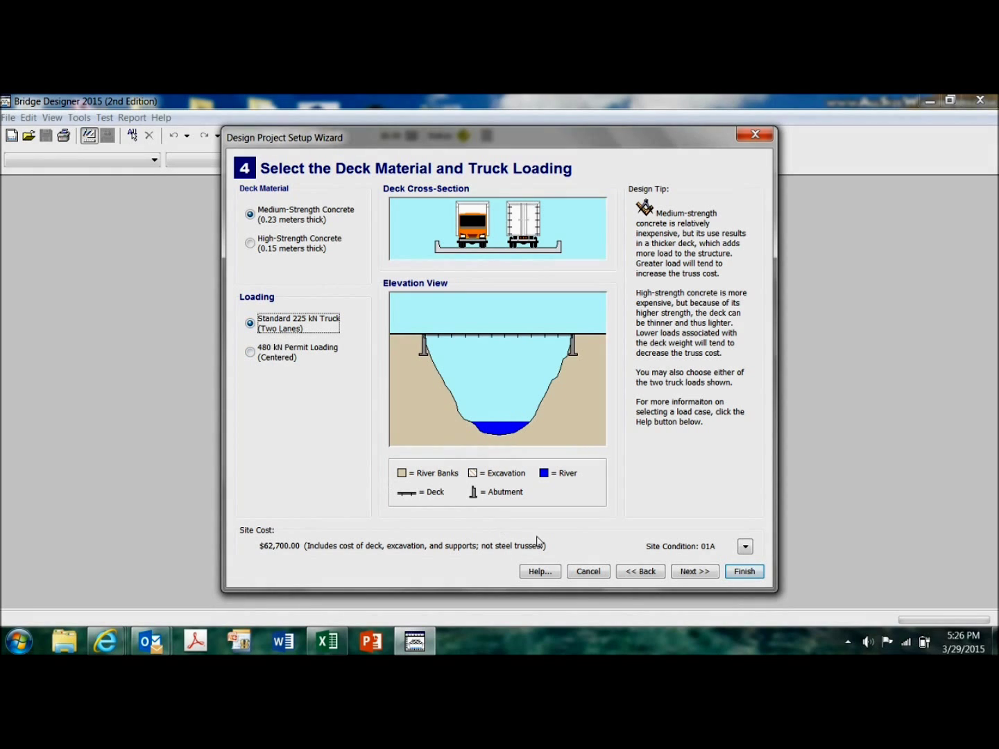
left_click(696, 573)
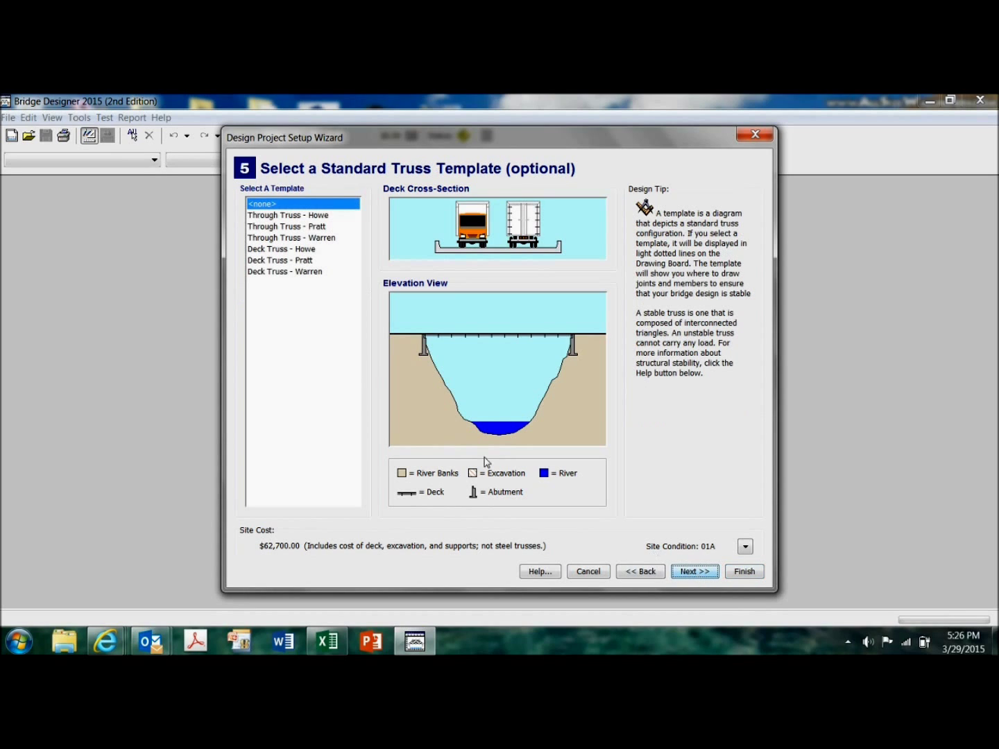
Step: Preview the Howe, Pratt and Warren through and deck truss templates, then keep <none> and continue
left_click(275, 216)
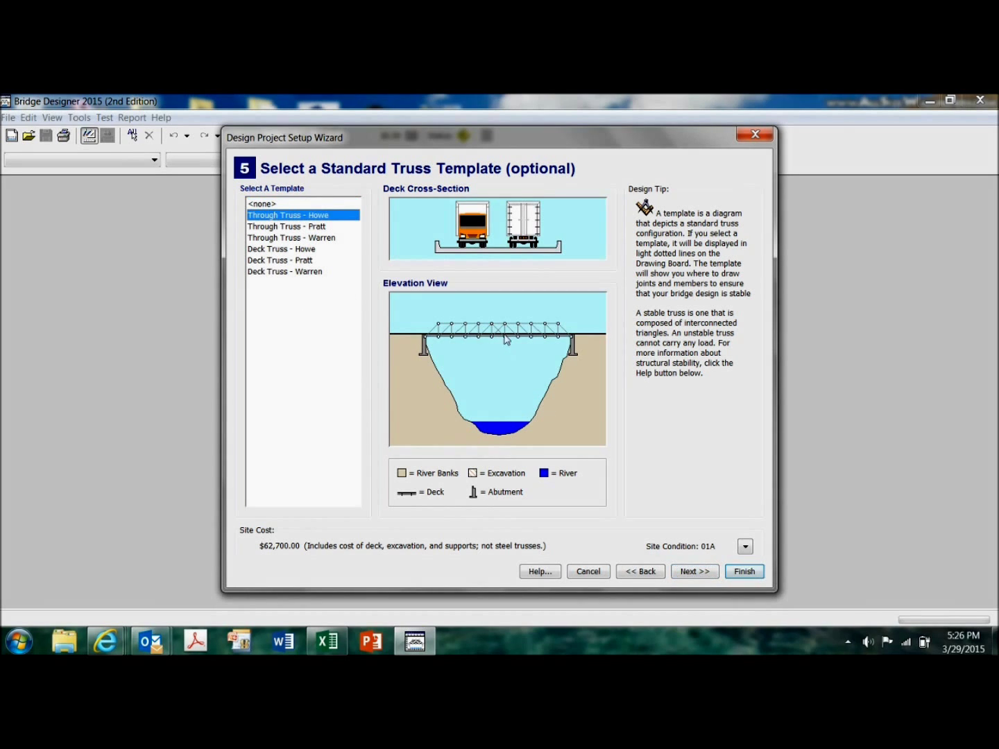
left_click(301, 227)
left_click(306, 239)
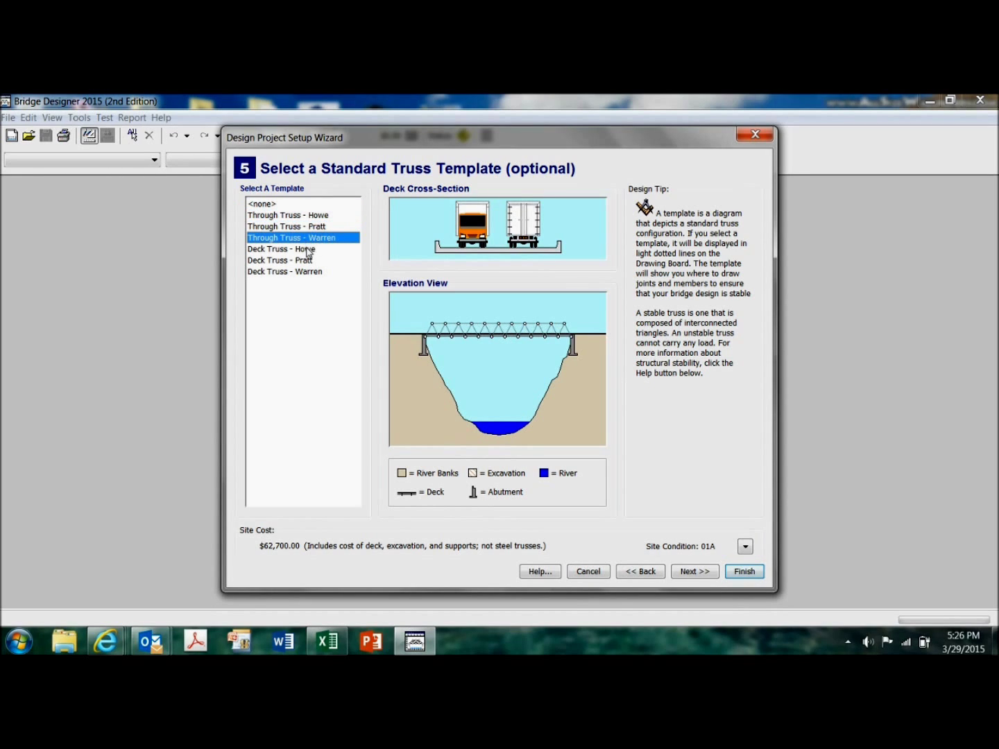
left_click(308, 252)
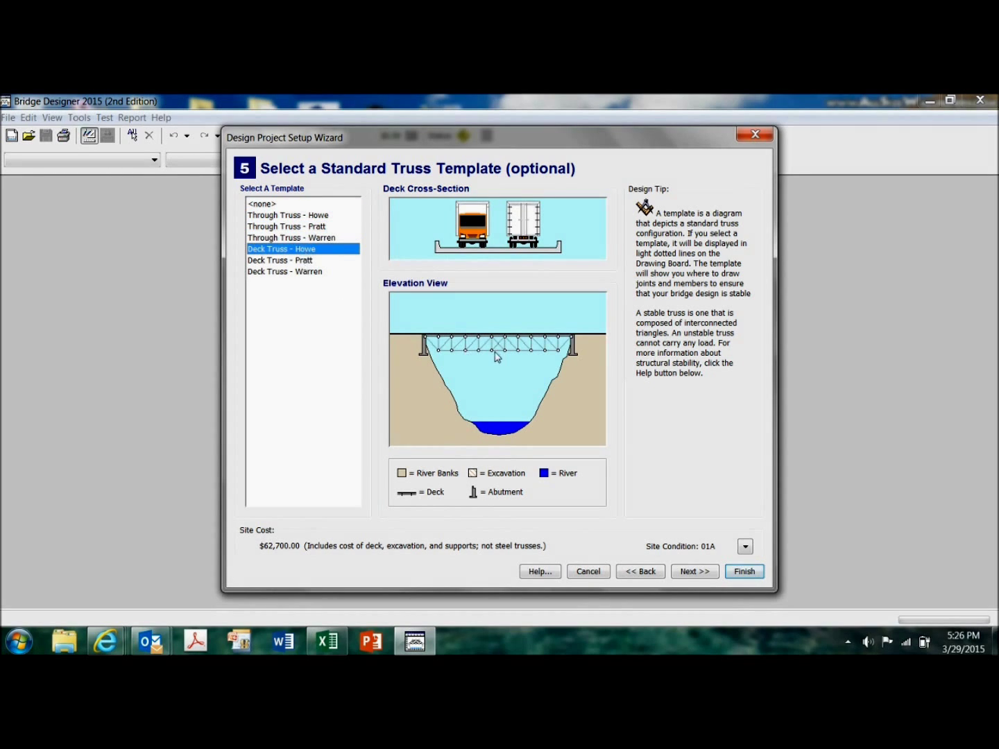
left_click(297, 262)
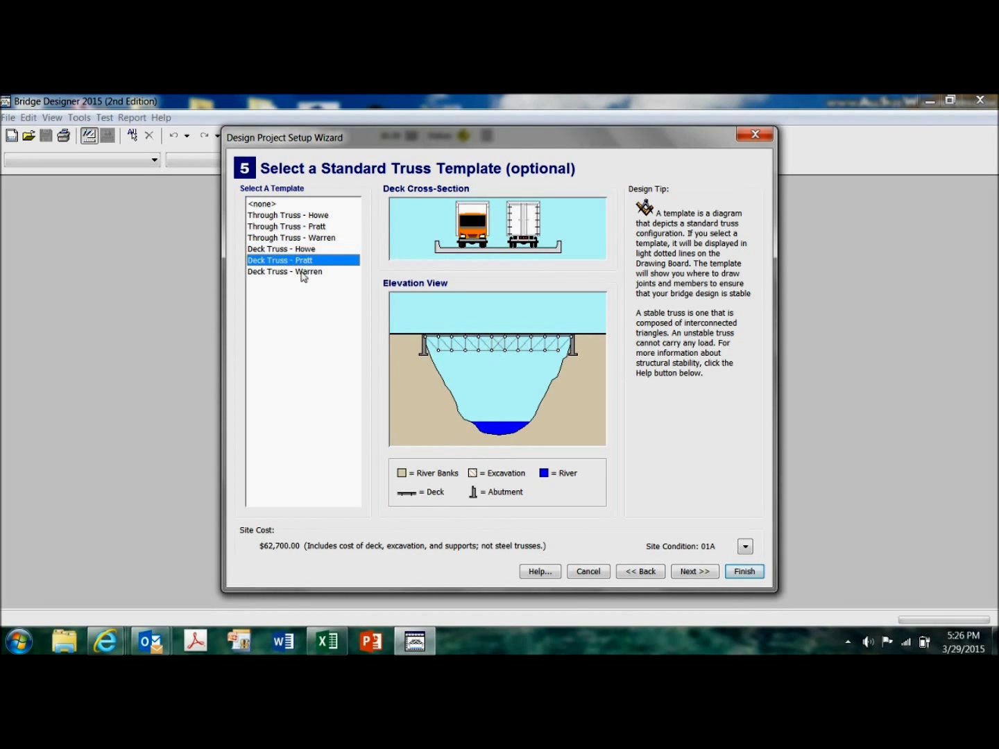
left_click(303, 273)
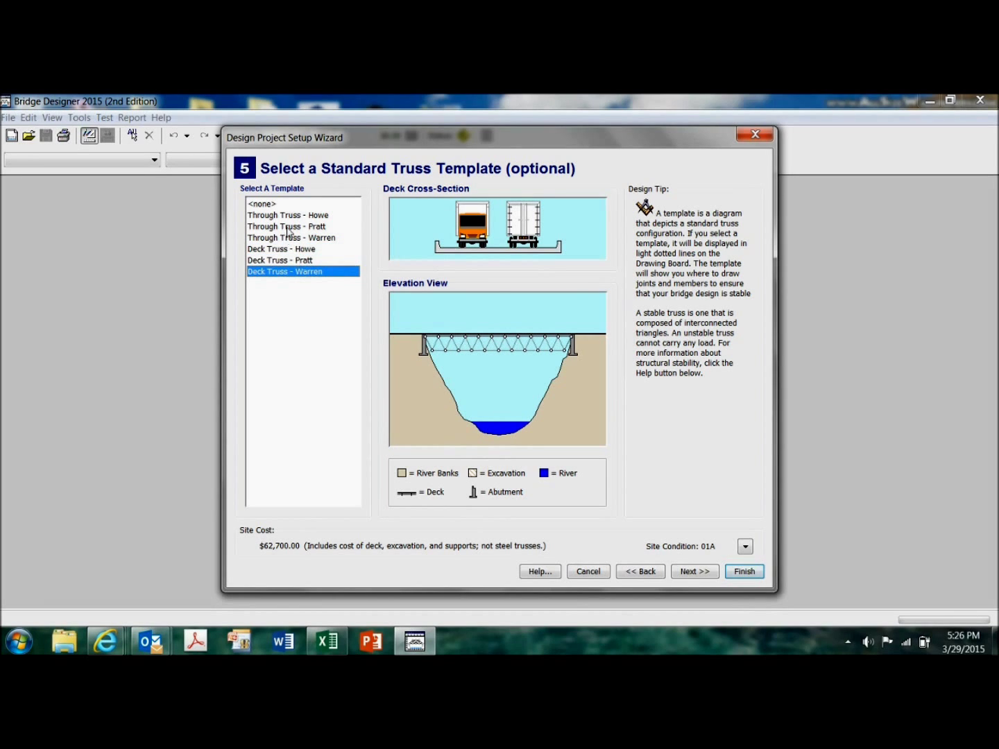
left_click(265, 206)
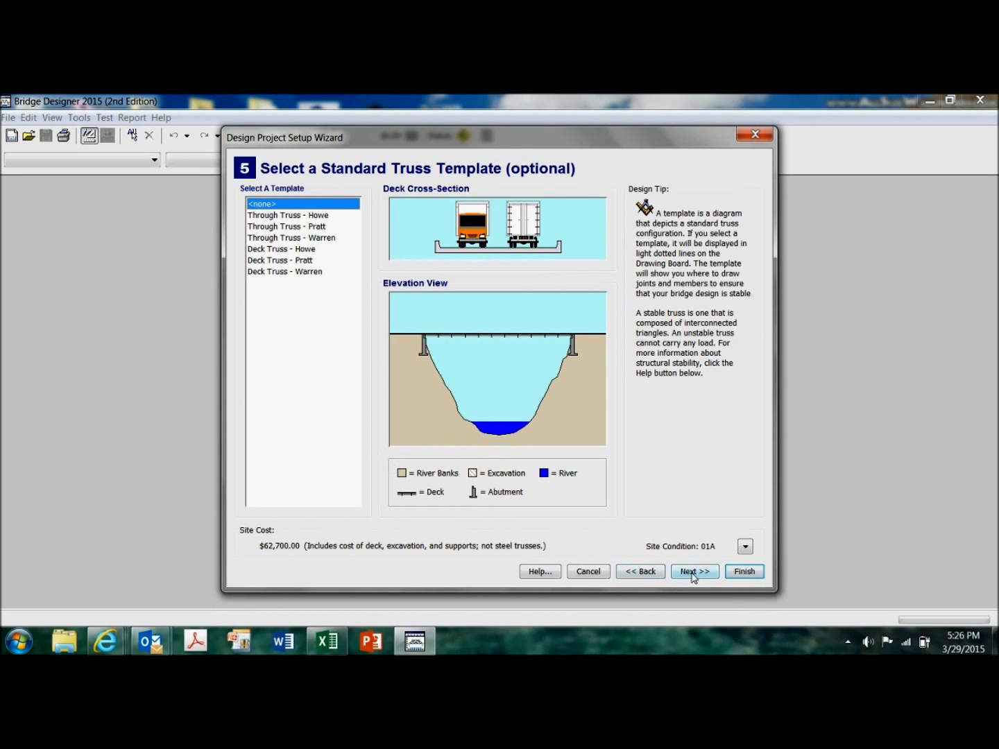
left_click(307, 218)
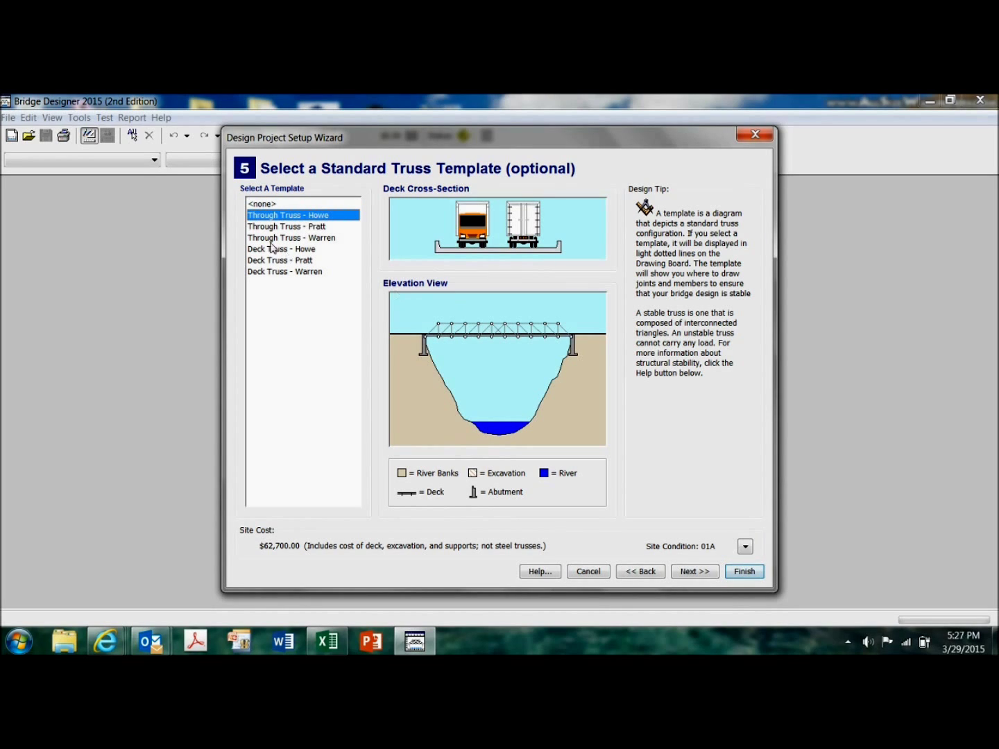
left_click(271, 206)
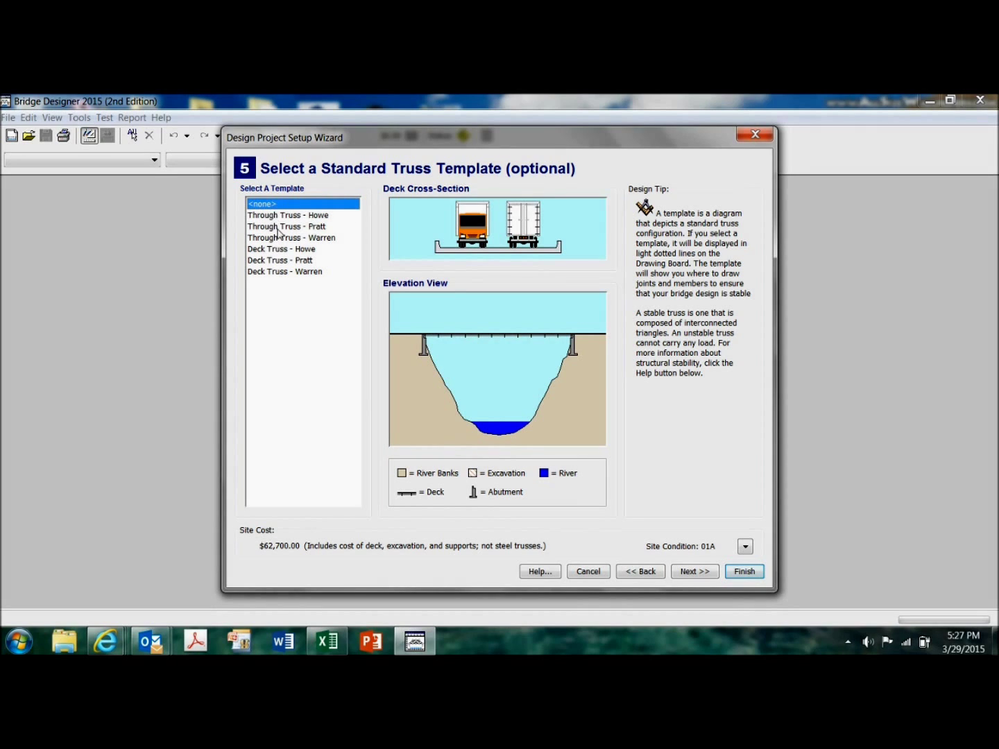
left_click(691, 572)
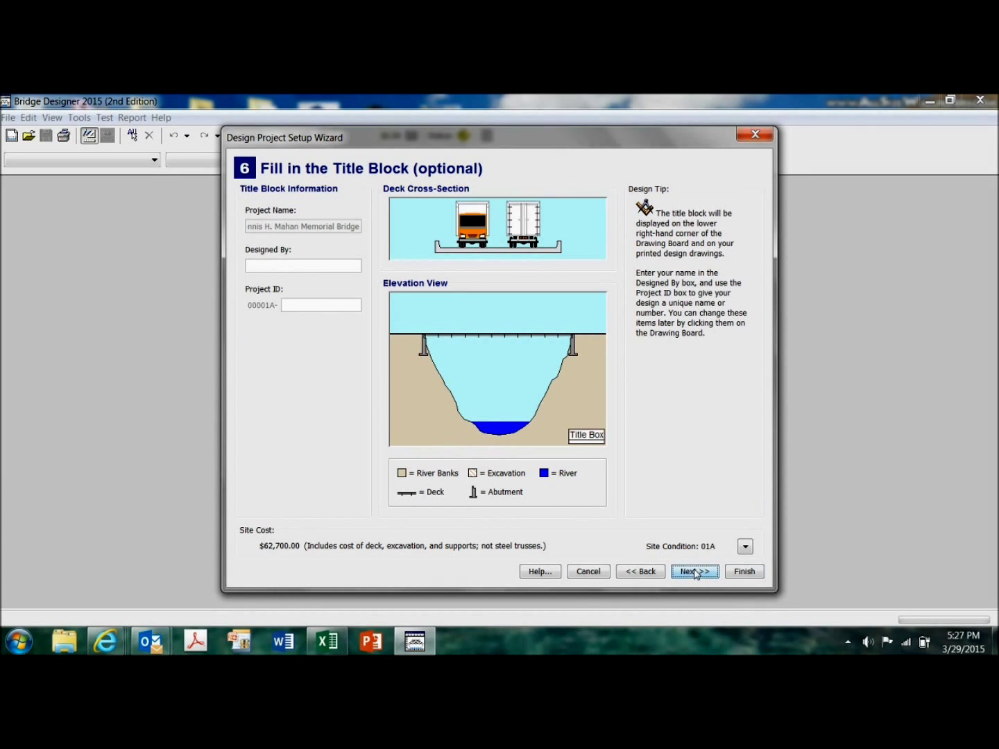
Step: Enter the designer's name in Designed By and finish the wizard to open the Drawing Board
left_click(278, 270)
type("Kris Johnson")
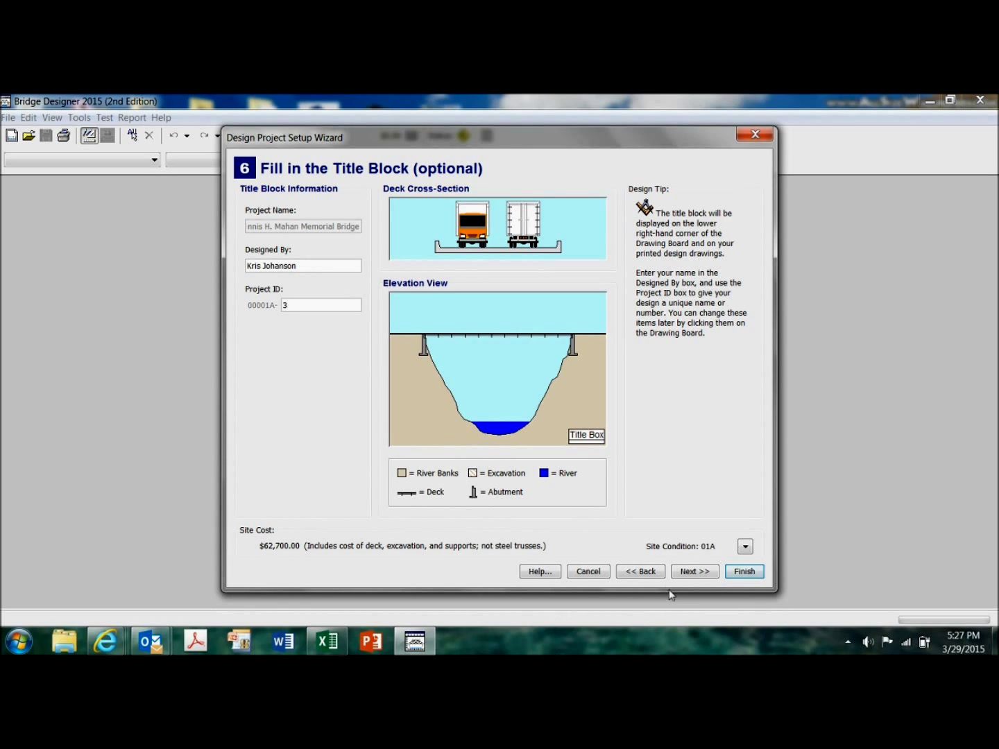
left_click(685, 573)
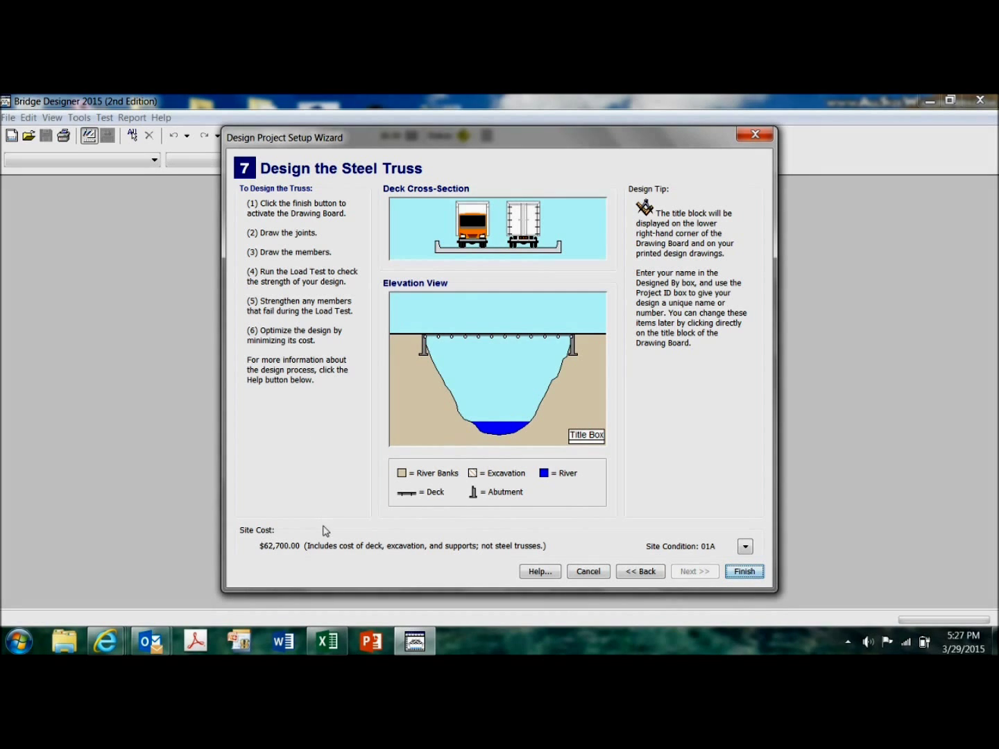
left_click(743, 572)
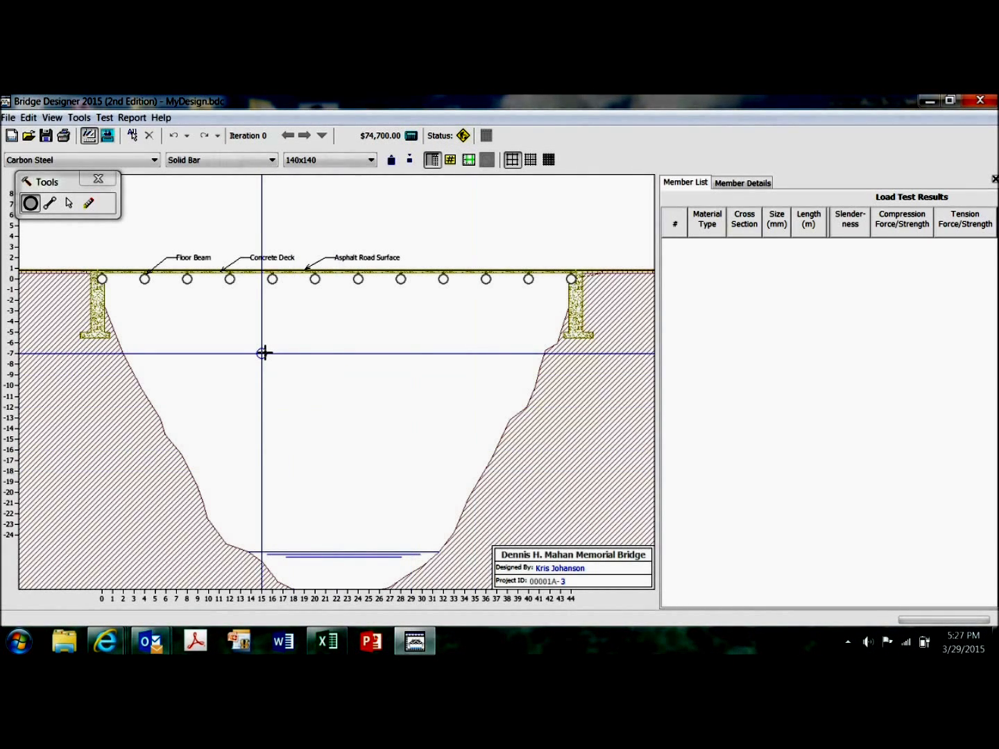
Step: Add upper joints 6 m high at 36 m and 8 m, then draw a member from the 40 m joint to the right abutment
left_click_drag(78, 185, 410, 409)
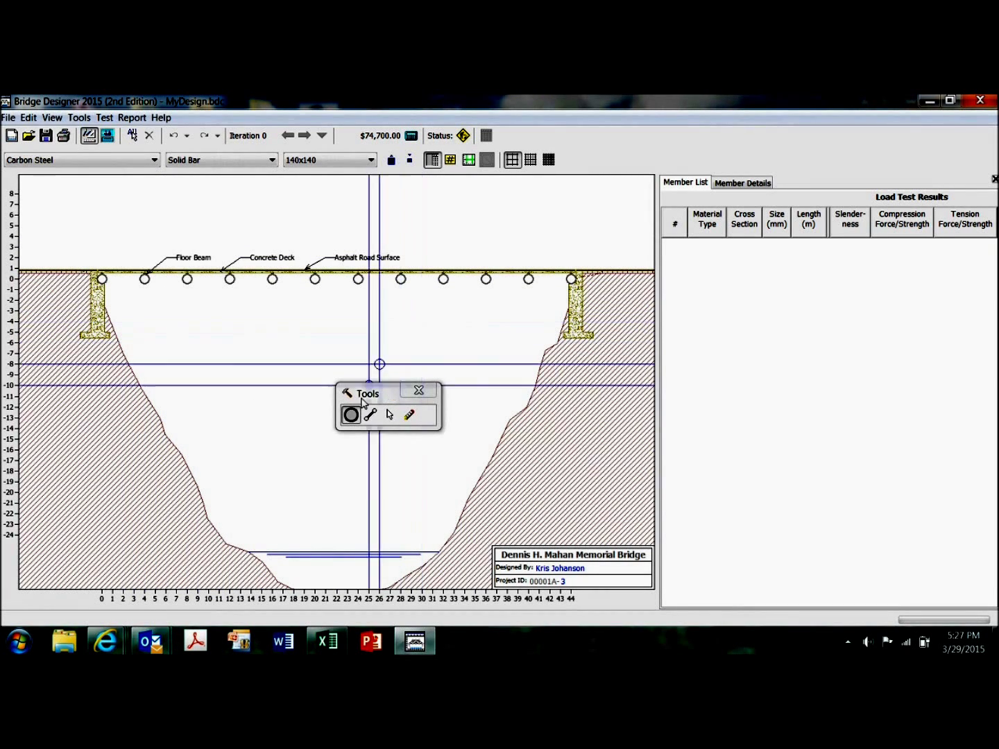
left_click(485, 215)
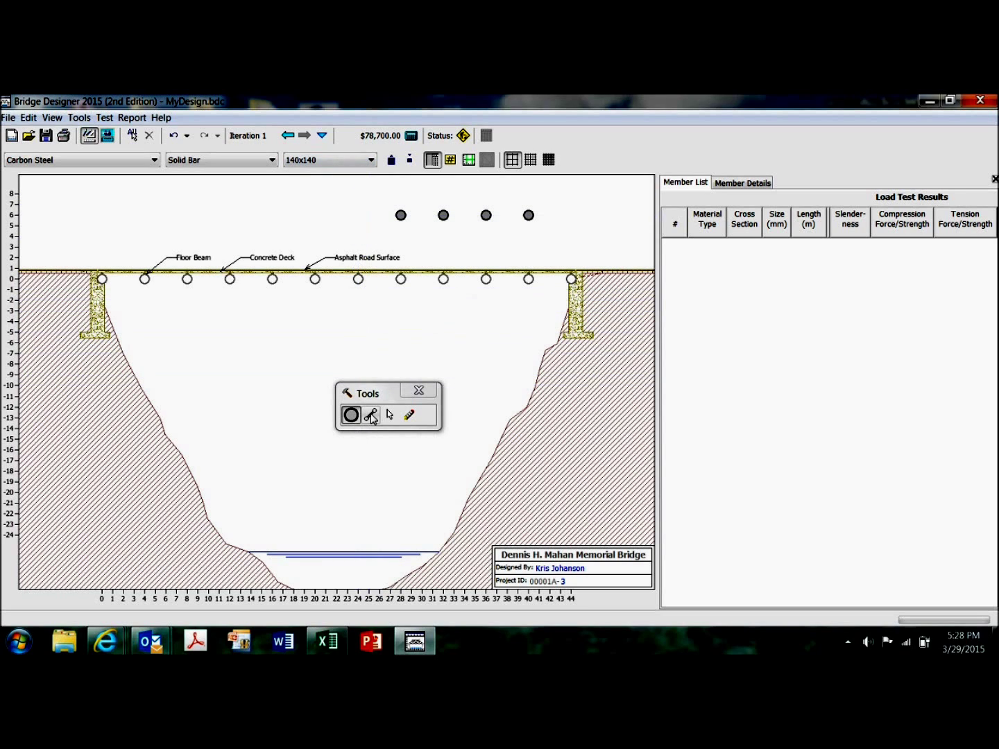
left_click(187, 214)
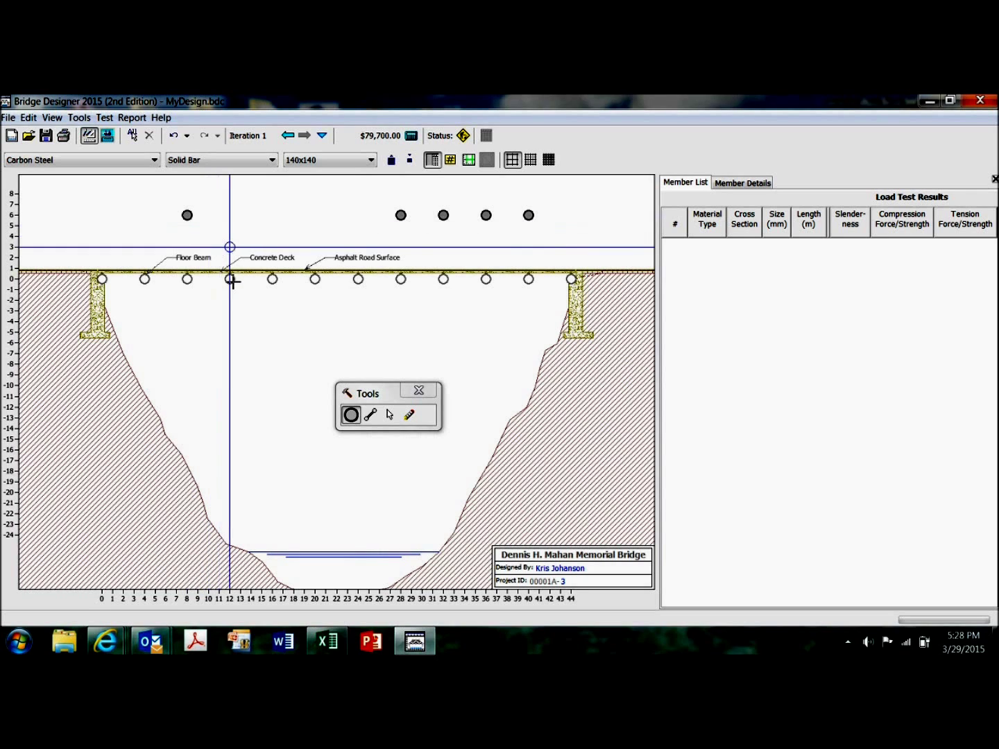
left_click(369, 416)
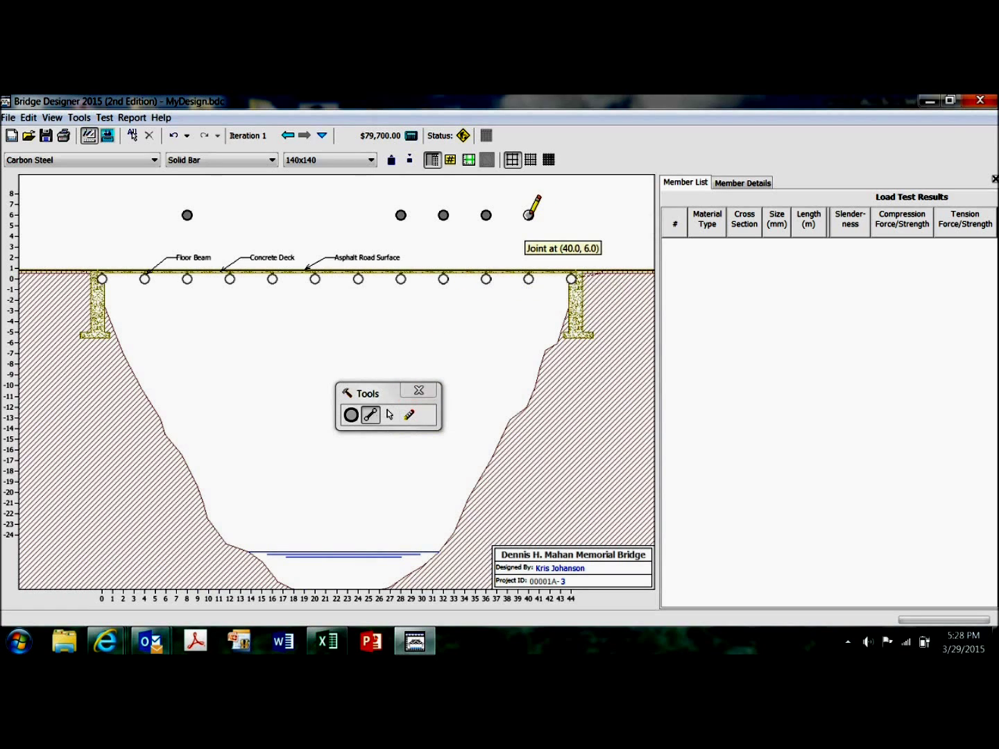
left_click_drag(528, 215, 571, 278)
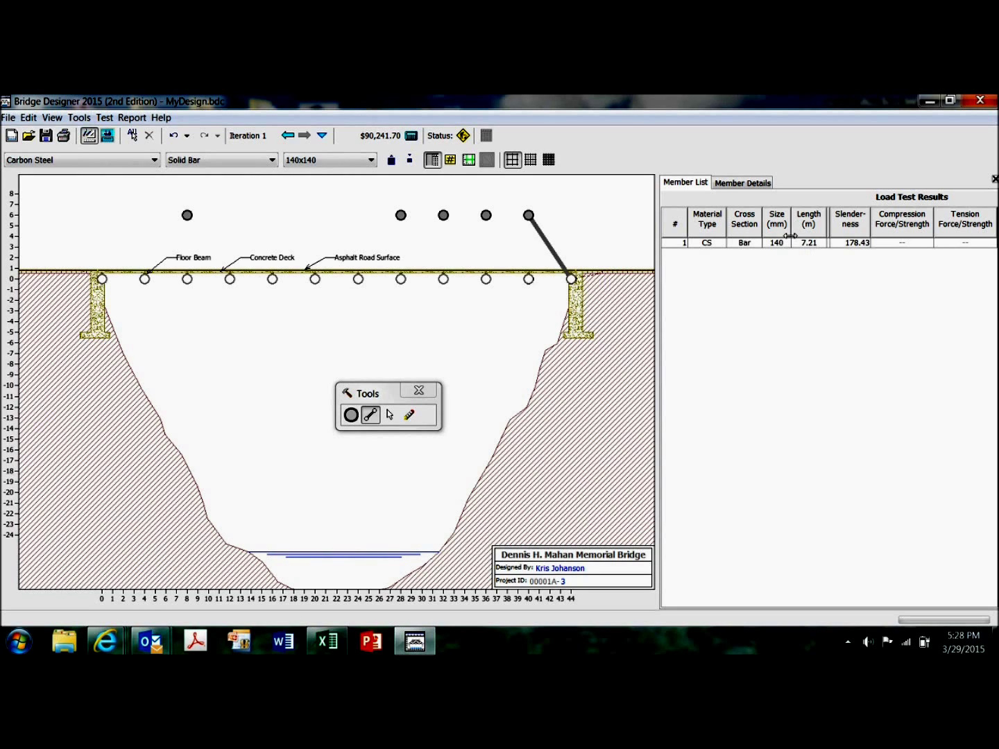
Step: Review the current bar material, then draw the 36–40 m top chord, its verticals and a diagonal
left_click(754, 184)
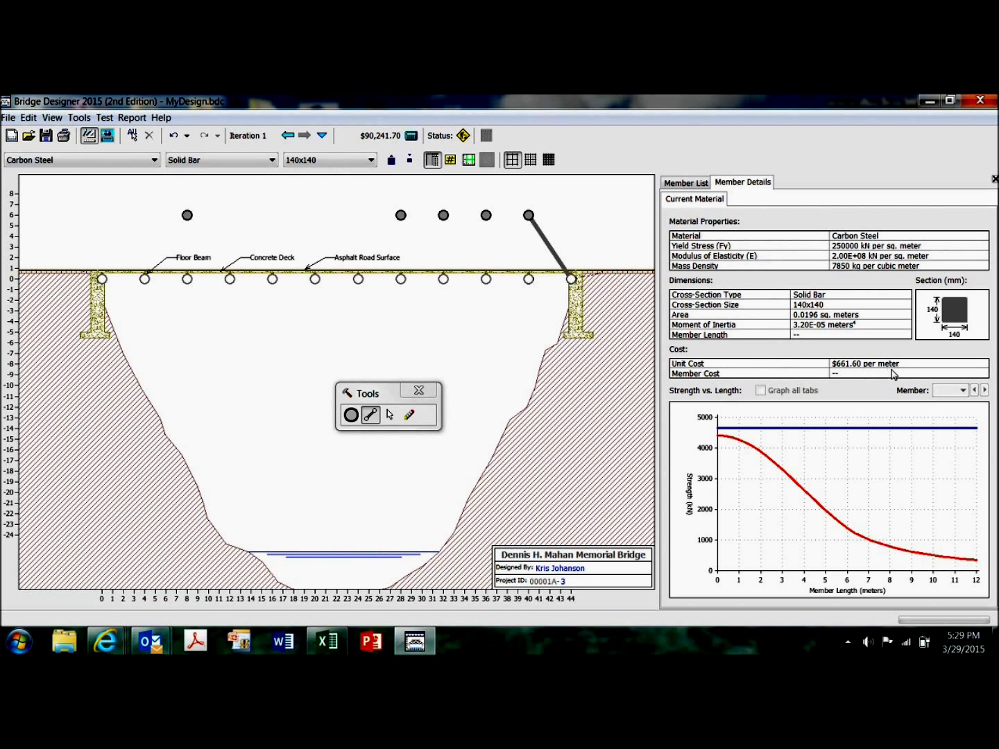
left_click(680, 186)
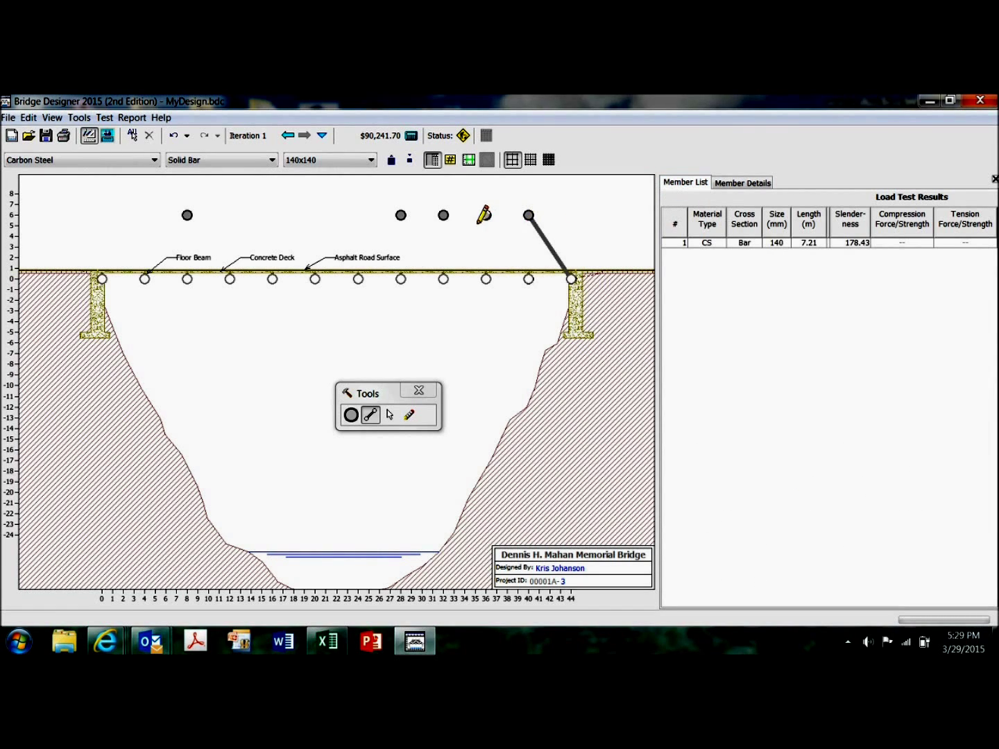
left_click_drag(486, 215, 528, 216)
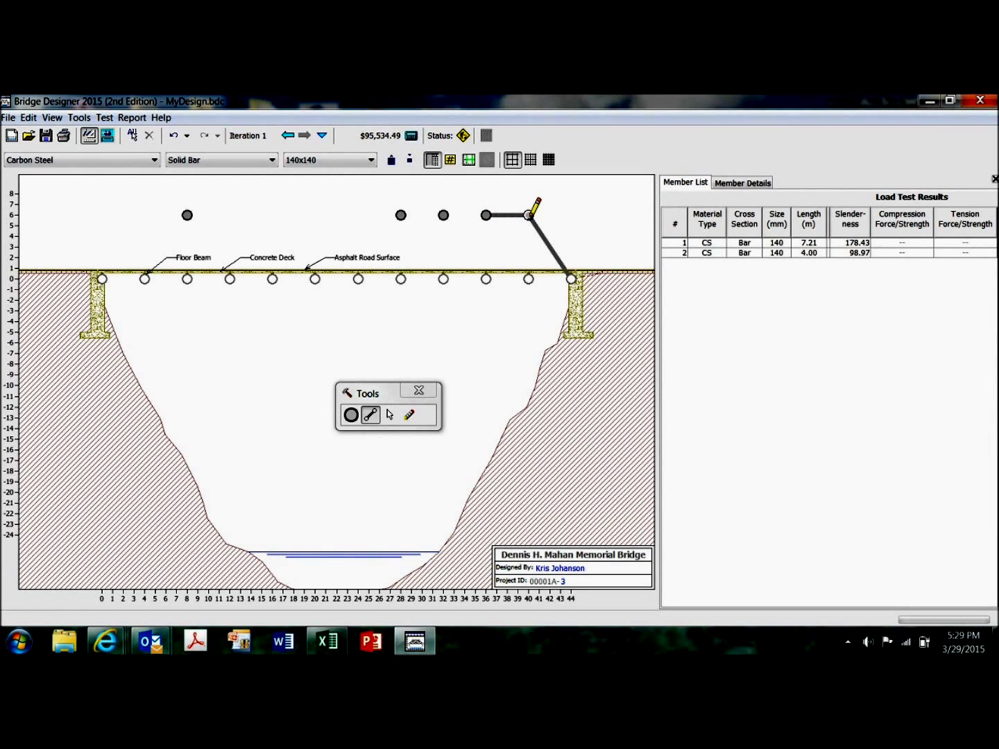
left_click_drag(529, 278, 529, 215)
mouse_move(485, 279)
left_mouse_down()
mouse_move(487, 215)
mouse_move(444, 216)
mouse_move(443, 279)
left_mouse_up()
left_click_drag(486, 215, 444, 279)
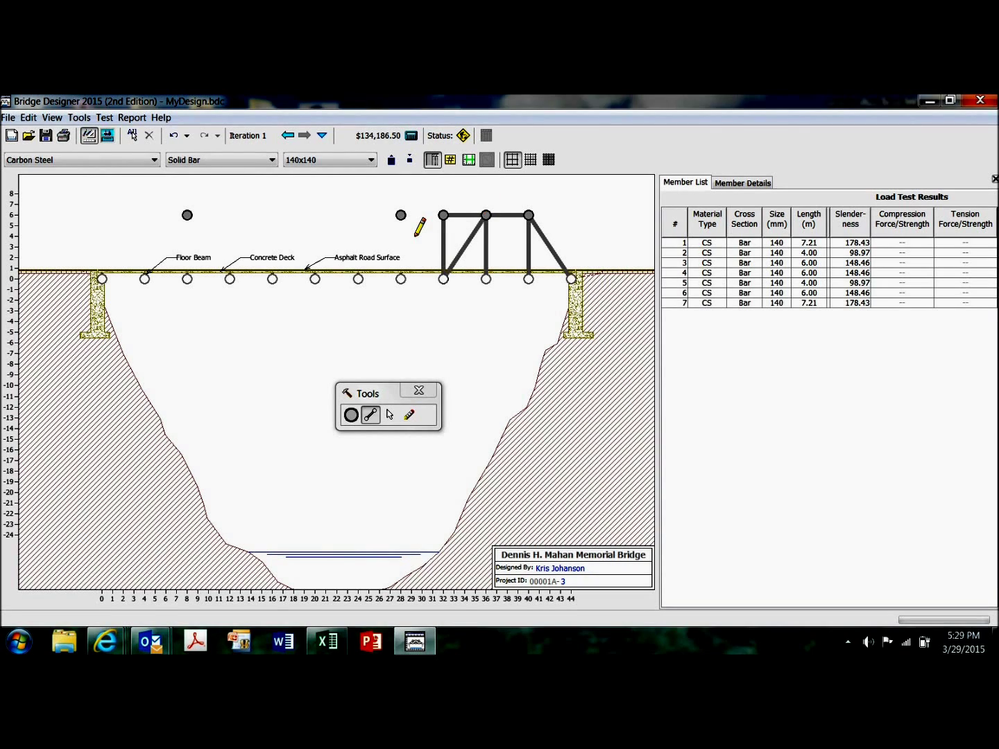
Step: Add the 28 m vertical, the 28–32 m top chord and the remaining diagonals, then stop drawing
left_click_drag(400, 215, 400, 279)
left_click_drag(400, 215, 443, 215)
left_click_drag(400, 215, 444, 279)
left_click_drag(486, 215, 529, 279)
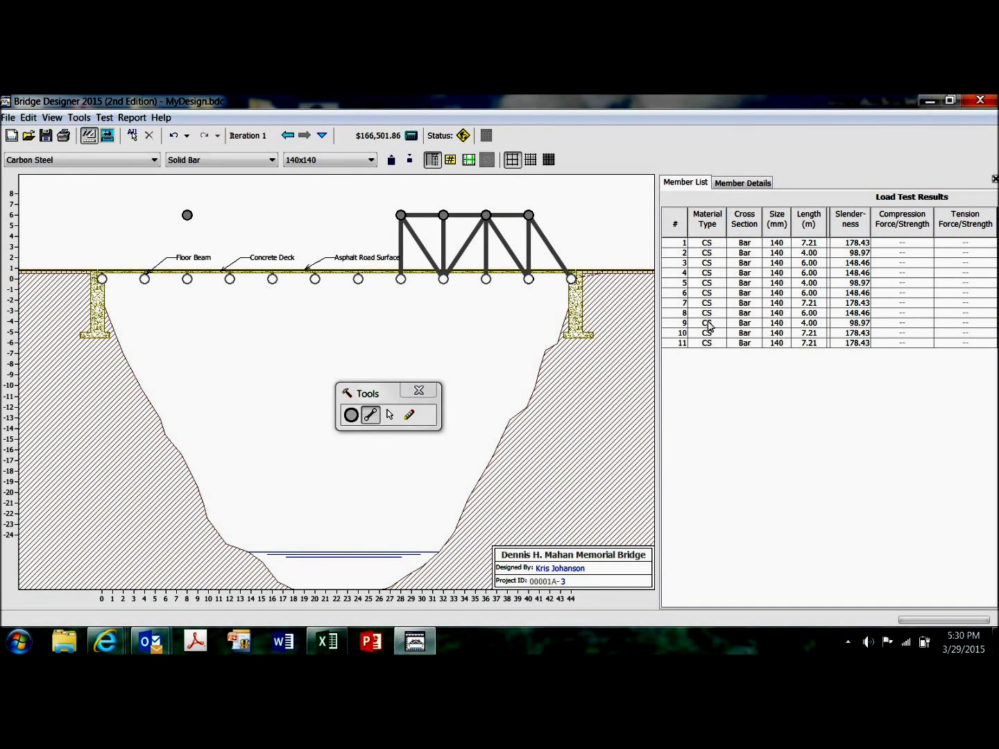
key("s")
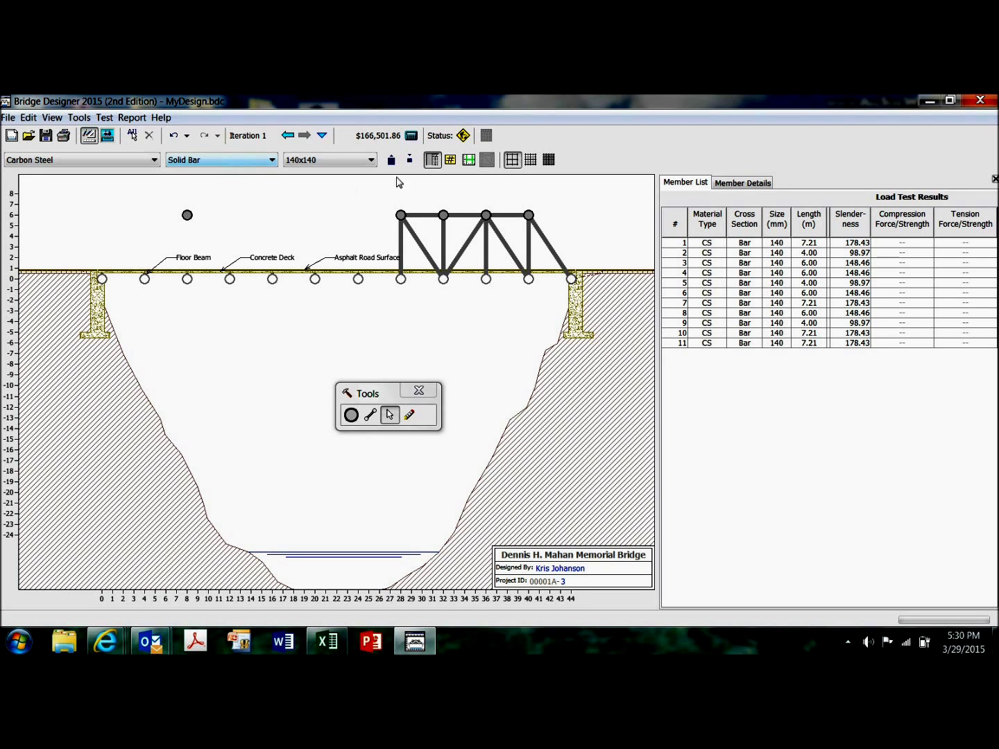
Step: Make new members 140x140x7 Hollow Tubes instead of solid bars and resume drawing members
left_click(272, 162)
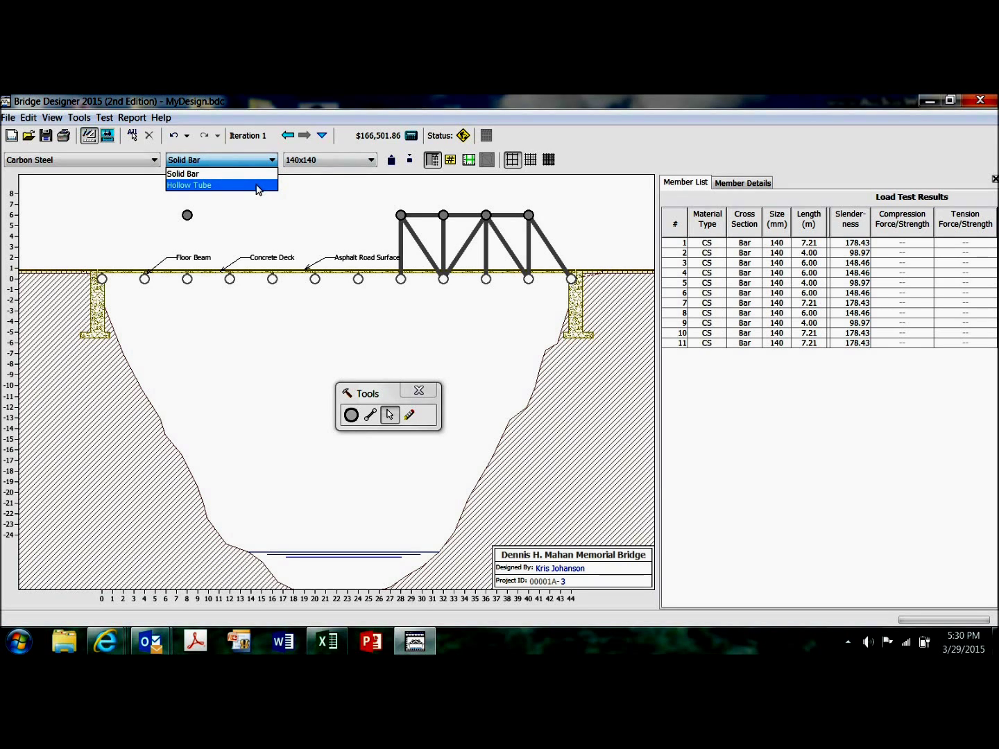
left_click(258, 186)
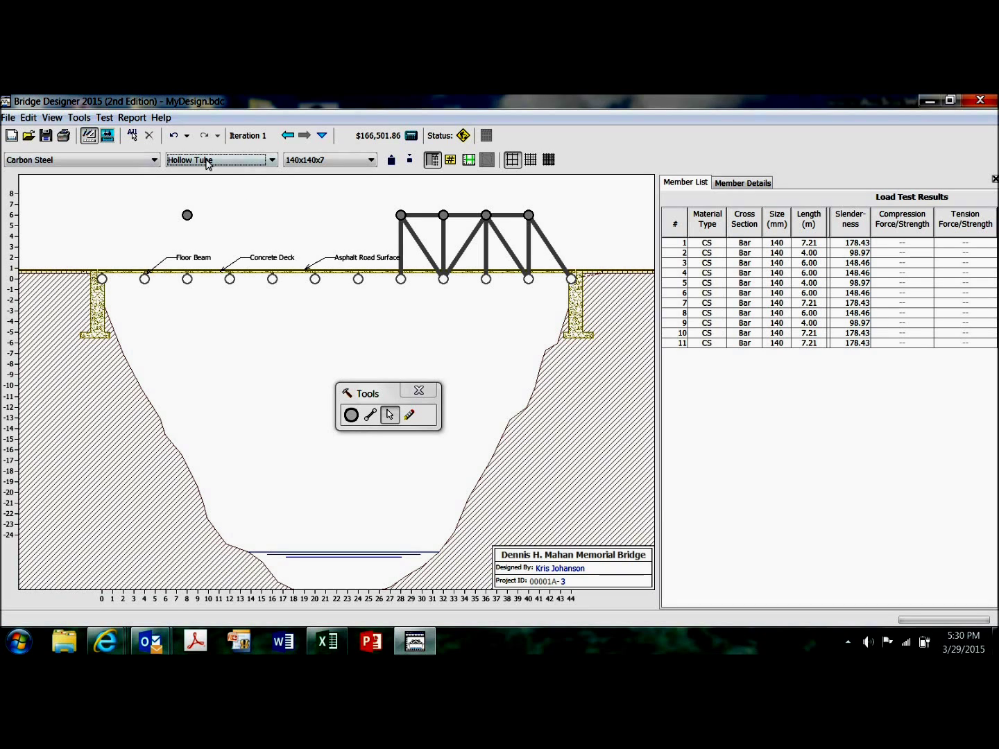
left_click(272, 162)
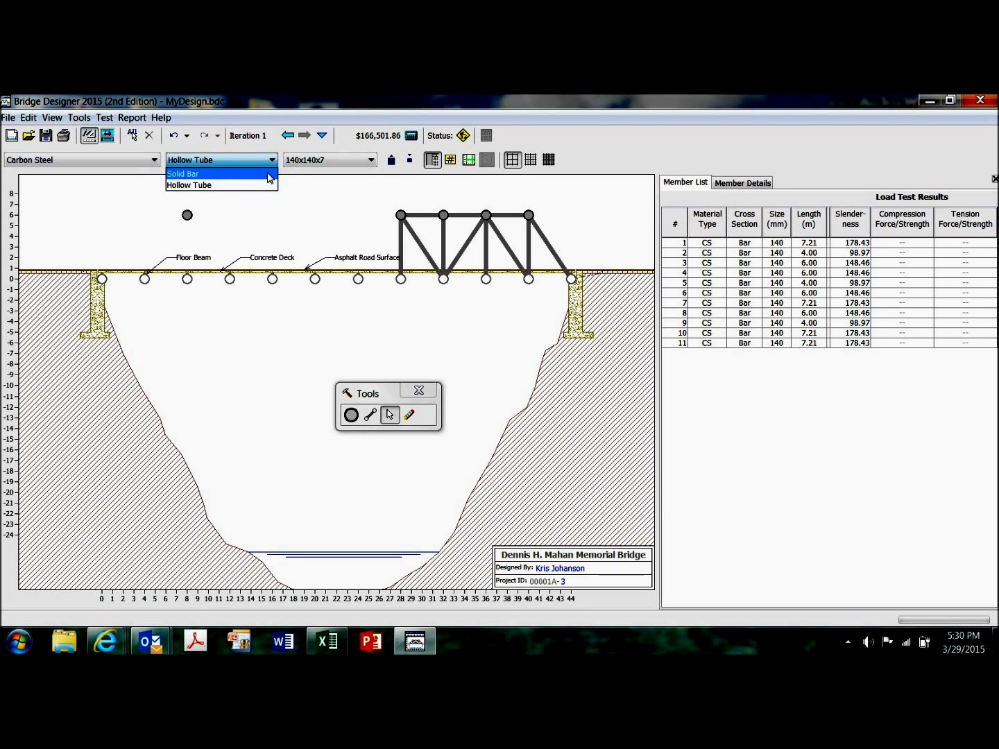
left_click(271, 175)
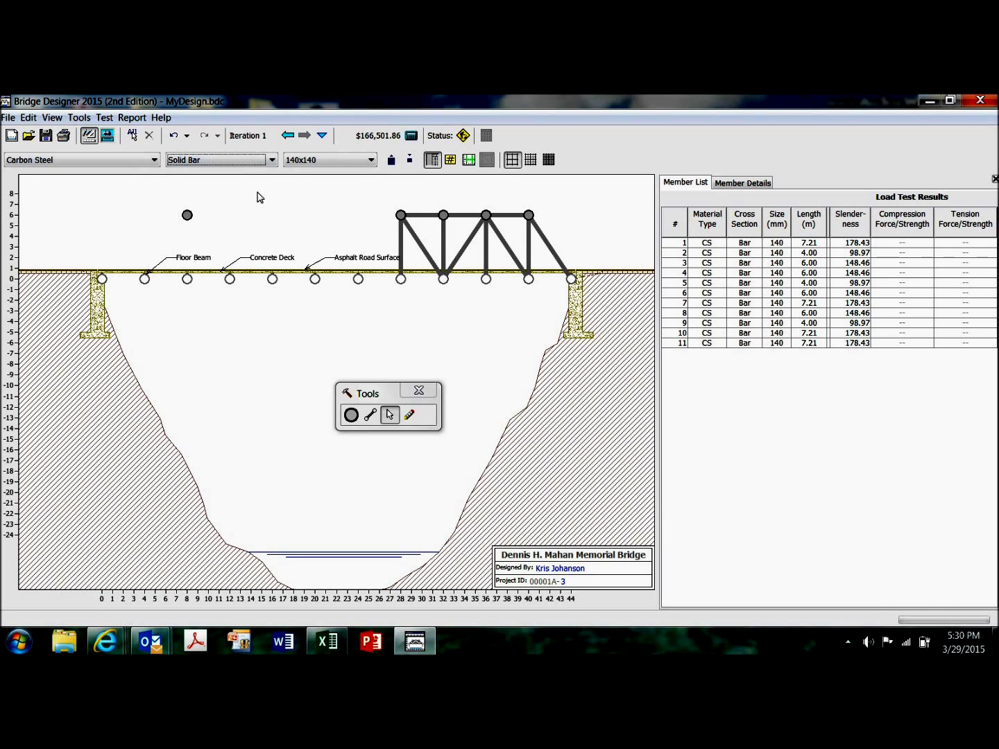
left_click(273, 160)
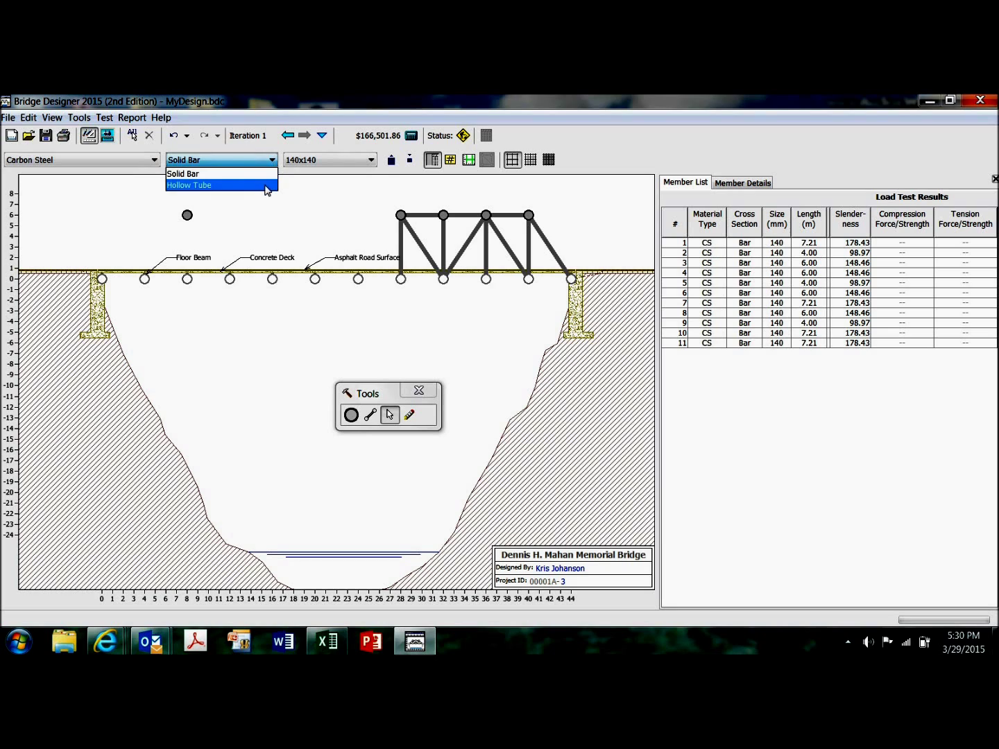
left_click(267, 186)
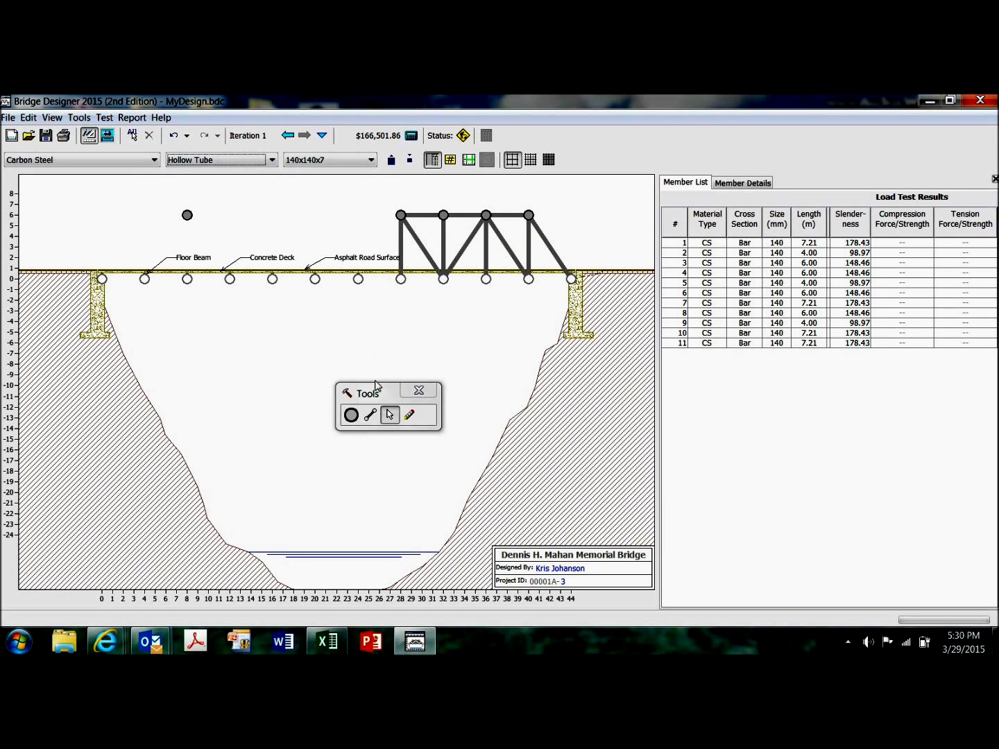
left_click(370, 415)
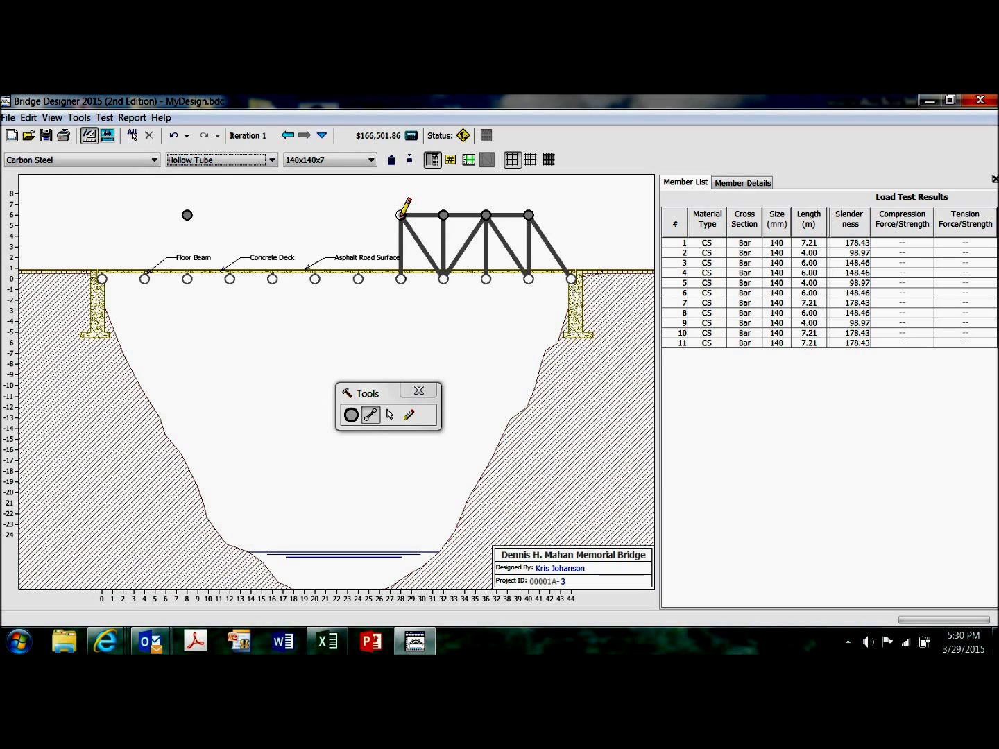
Step: Draw a 7.21 m hollow-tube diagonal from the 24 m deck joint to the 28 m top joint
left_click_drag(362, 269, 398, 220)
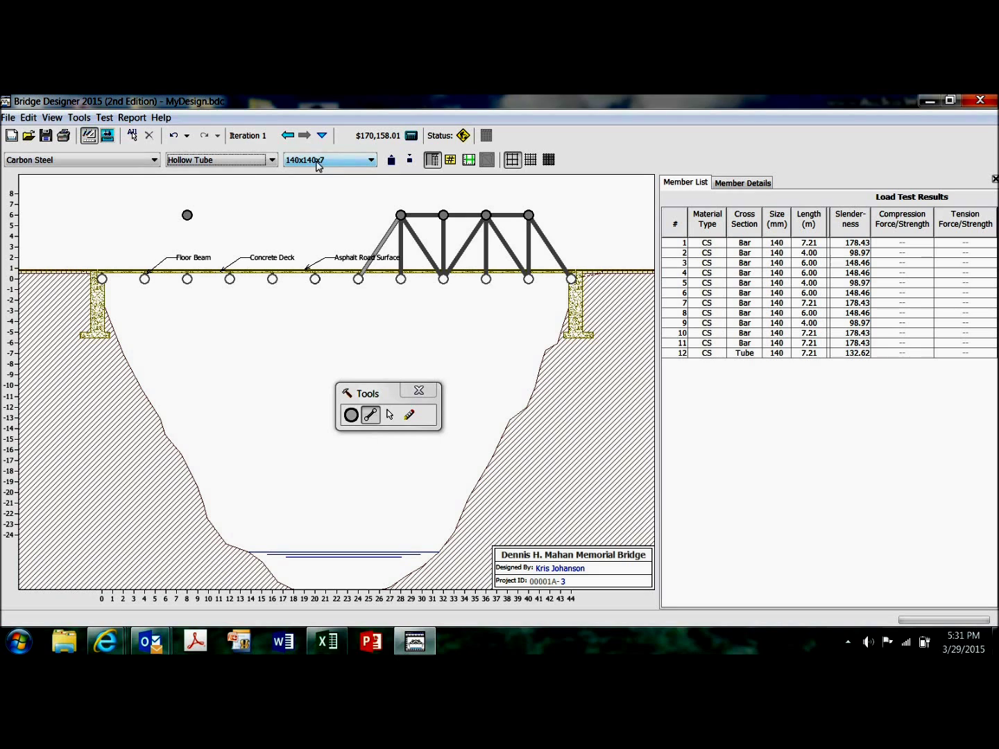
left_click(732, 184)
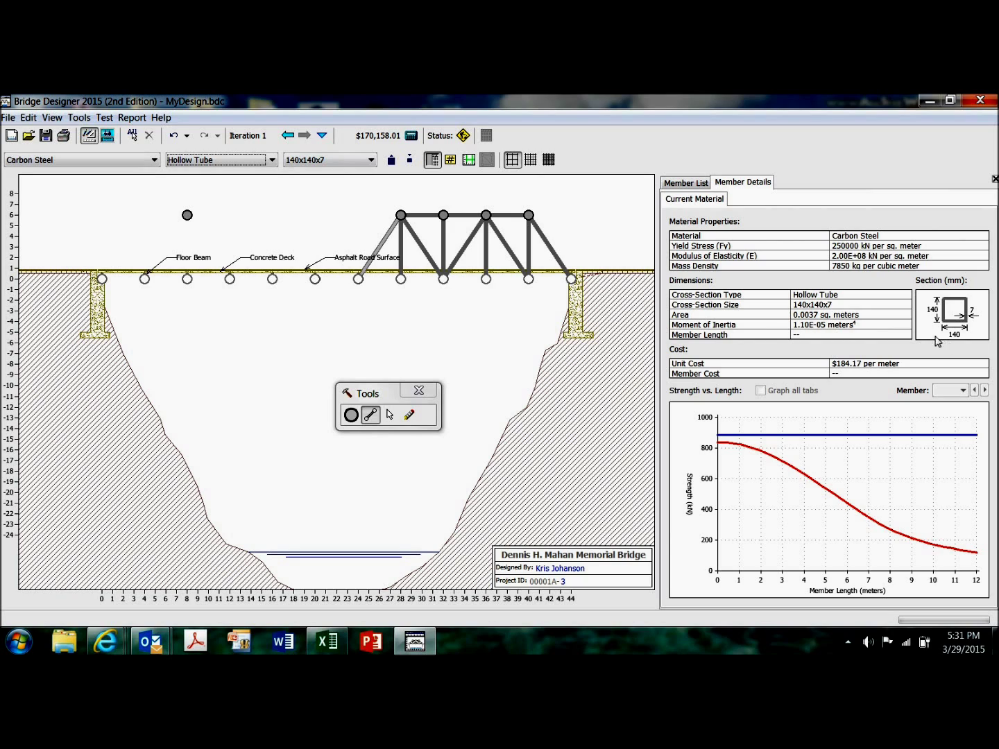
Step: Select member 12 and check its load-test row and 140x140x7 tube details ($1,328.07)
left_click(390, 416)
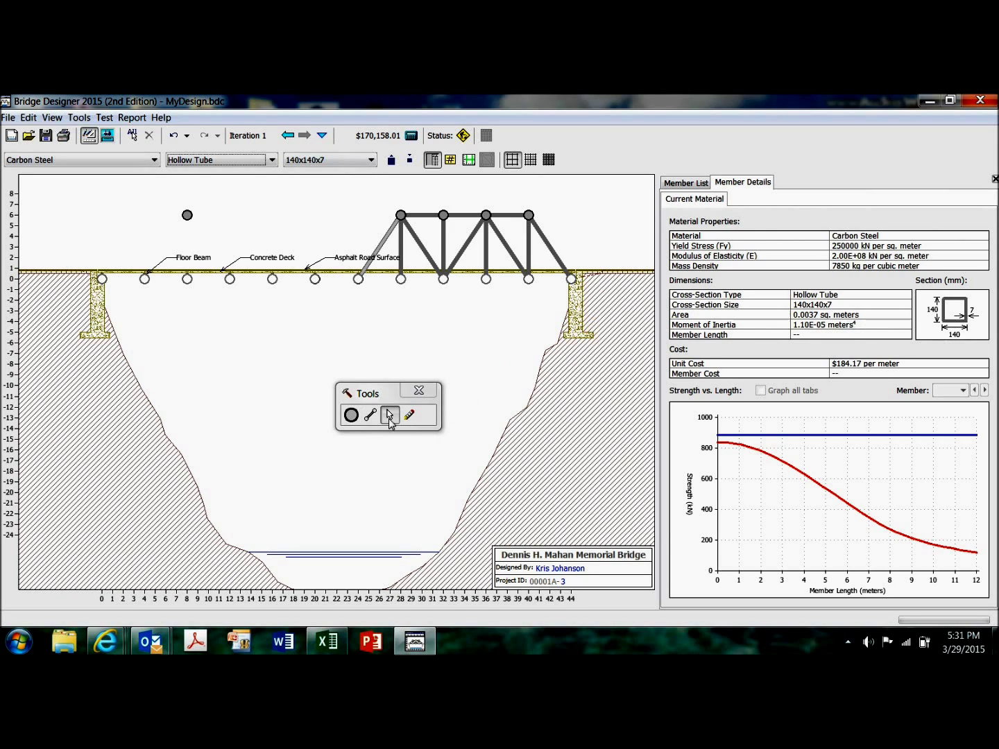
left_click(376, 253)
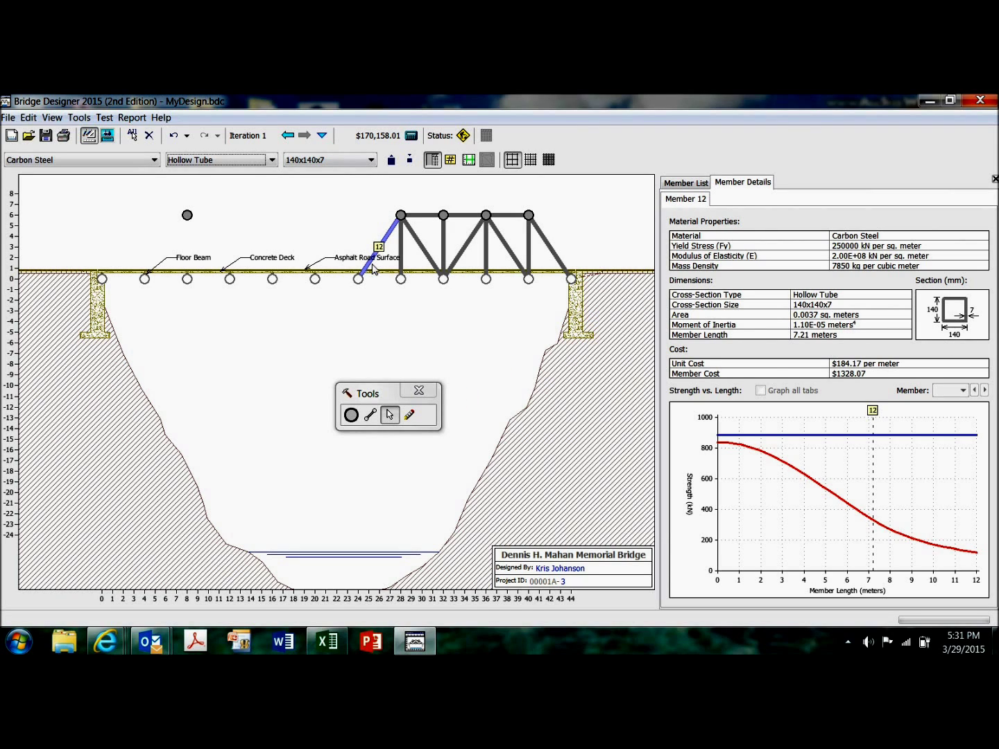
left_click(691, 184)
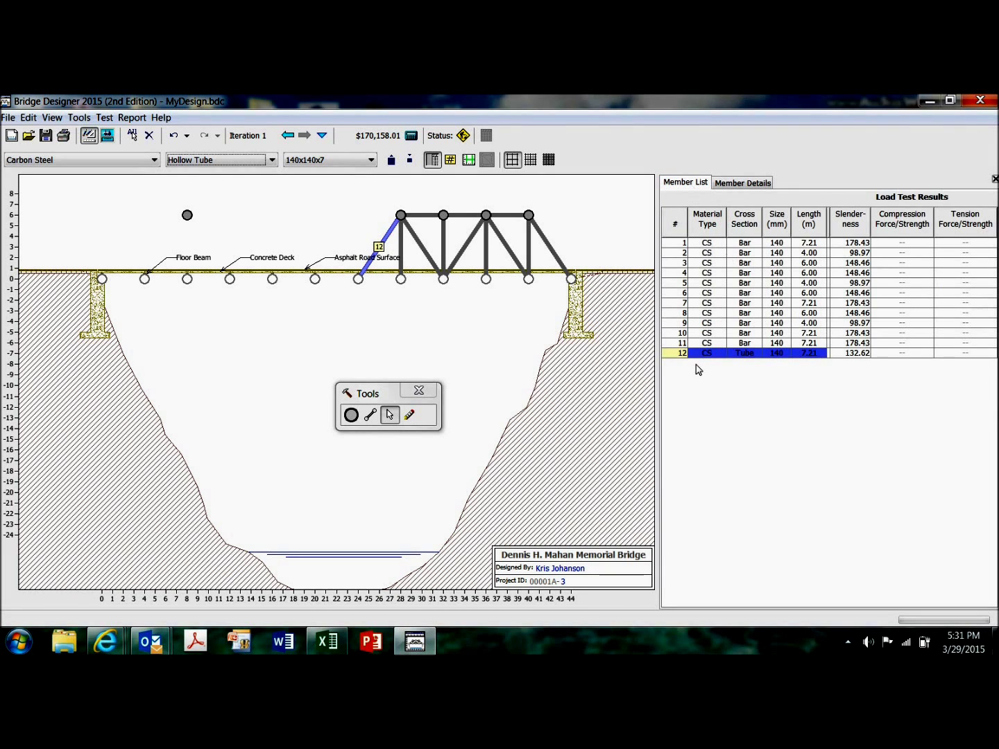
left_click(743, 183)
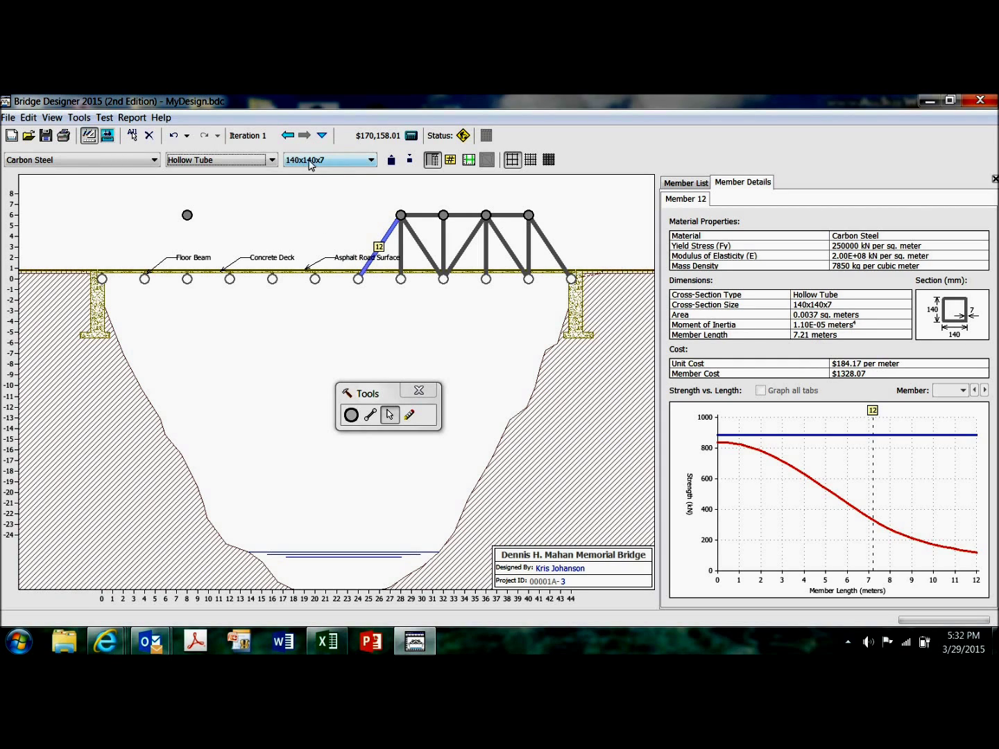
left_click(372, 161)
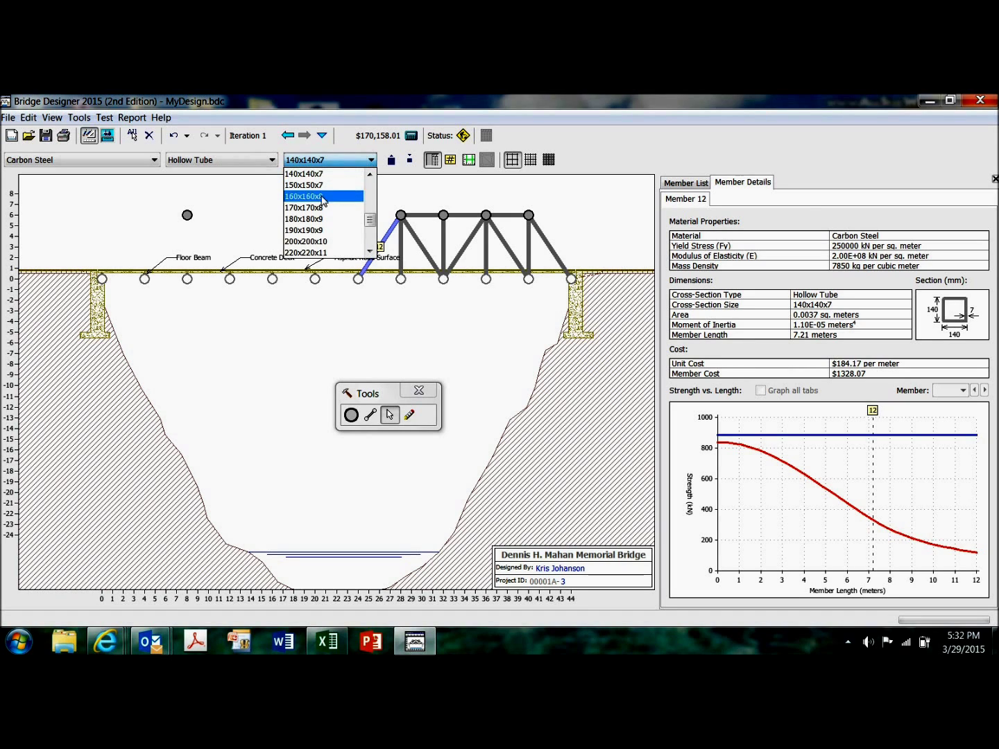
Step: Resize member 12 to 200x200x10, then one size up to a 220x220x11 hollow tube
left_click(316, 243)
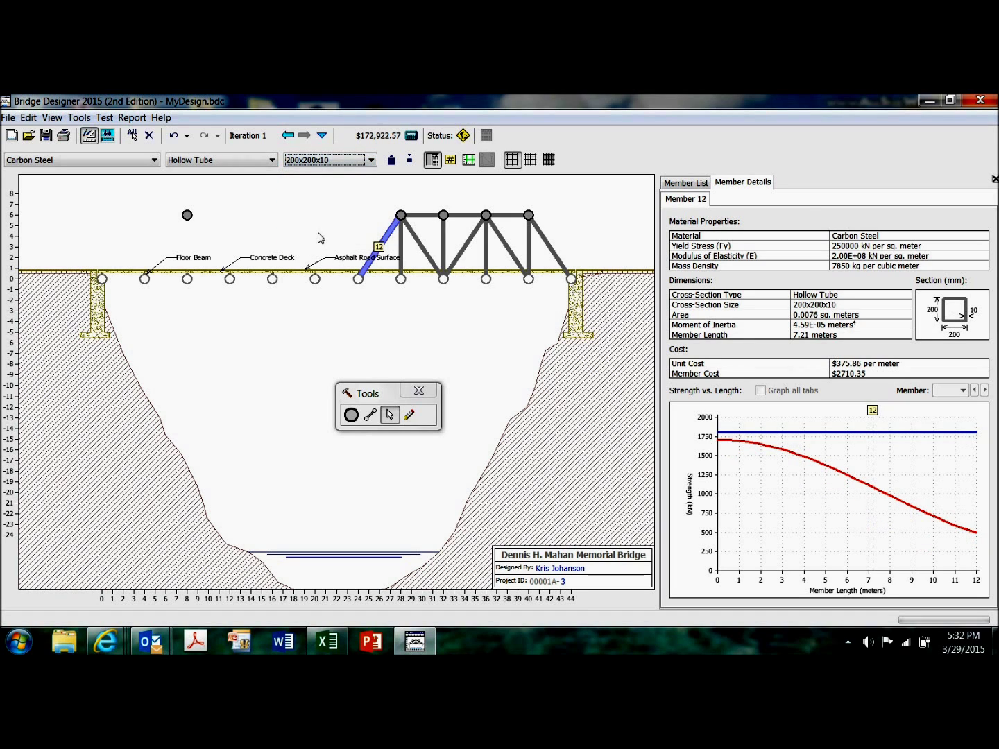
left_click(408, 160)
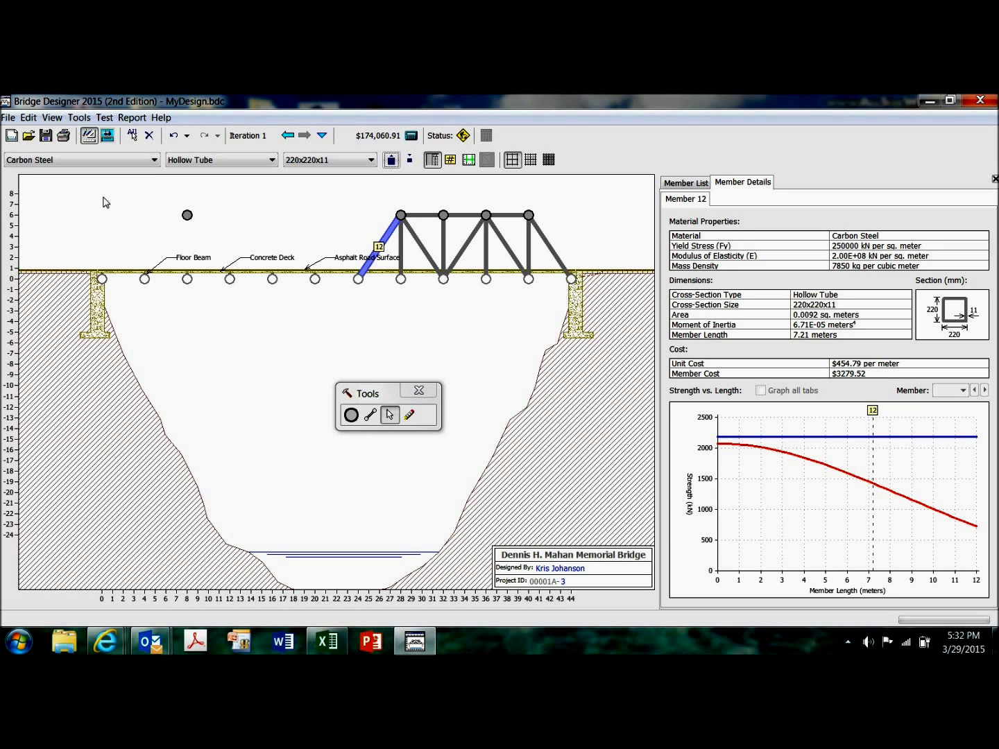
left_click(9, 118)
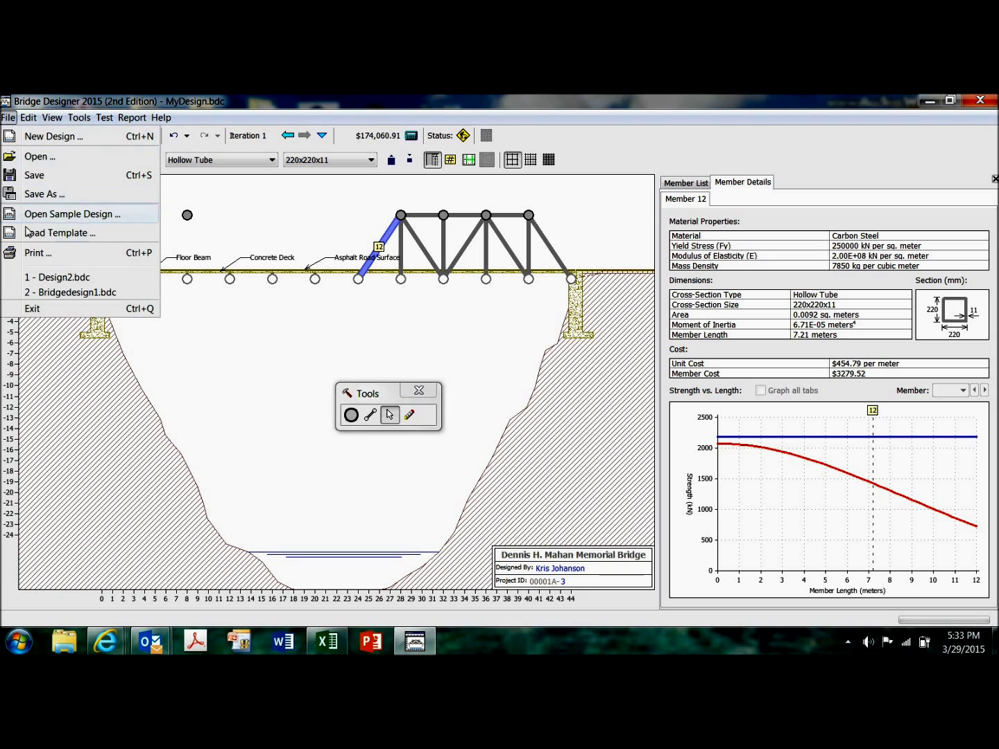
Step: Load the recent design Bridgedesign1.bdc without saving the current bridge's changes
left_click(50, 292)
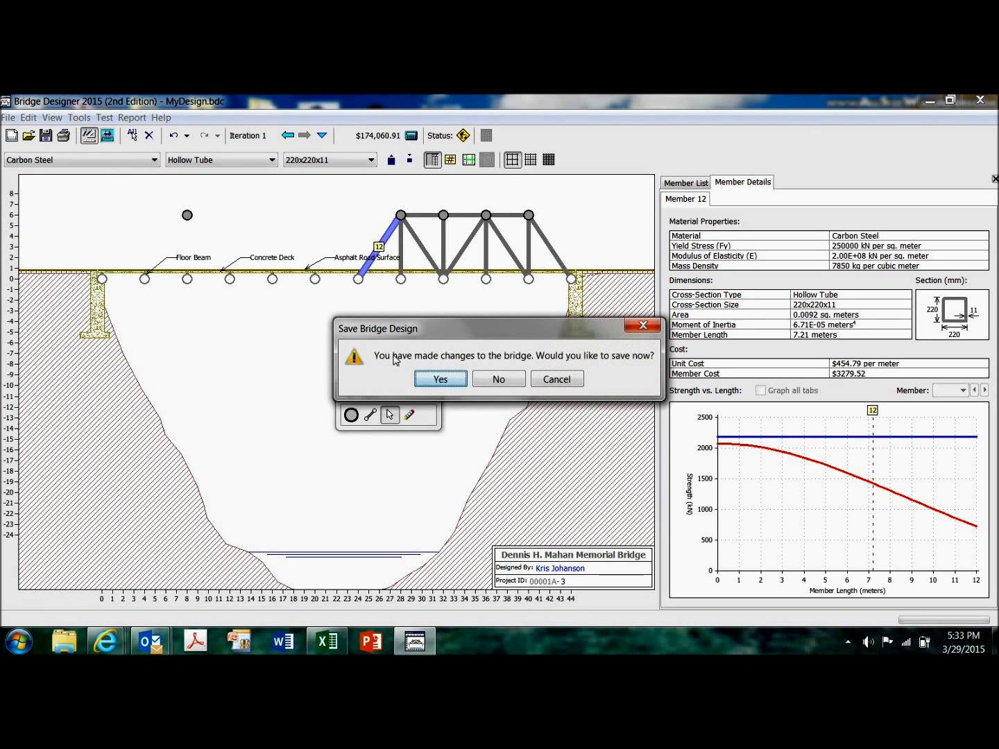
left_click(504, 380)
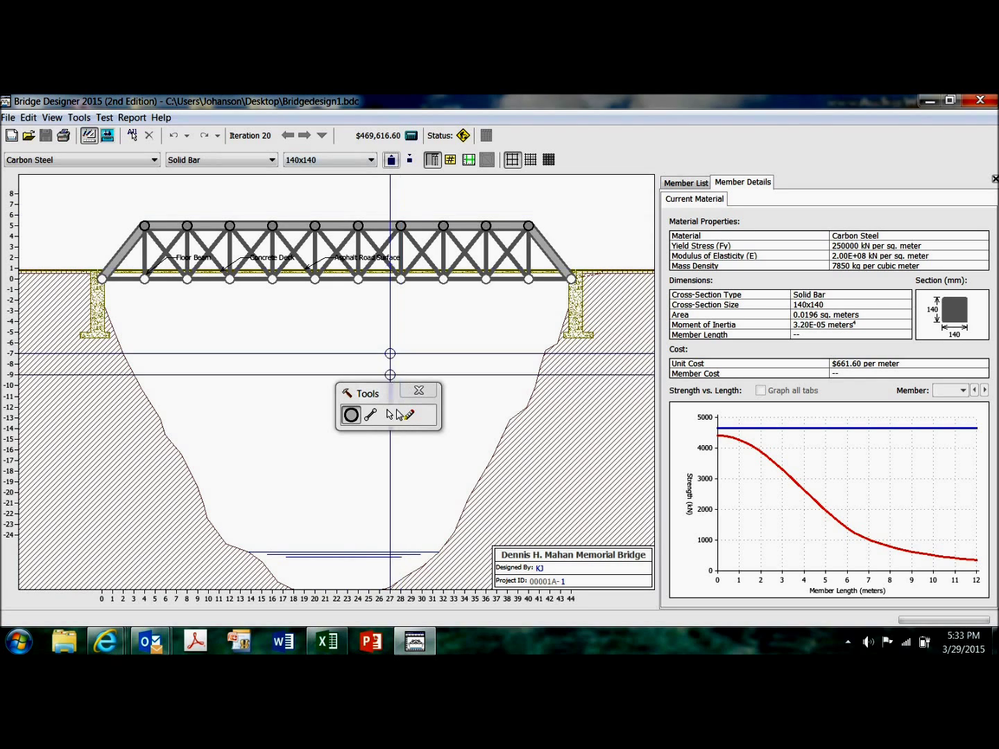
Step: Select top-chord members 33 and 34, reviewing 34's load-test results and 340x340x17 tube details
left_click(391, 416)
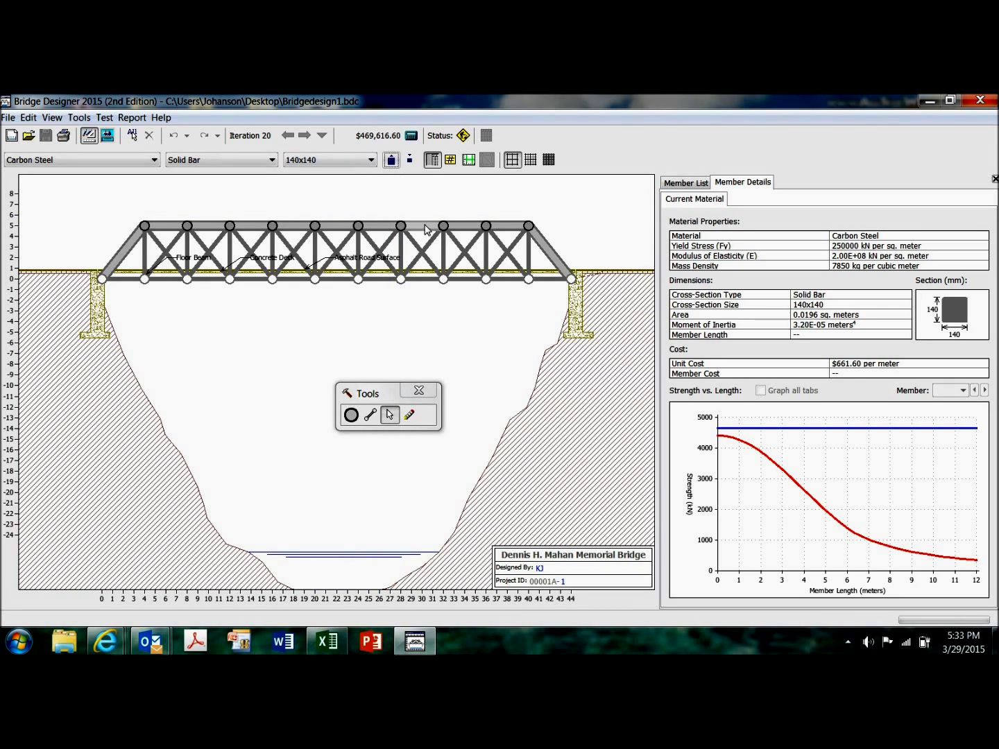
left_click(426, 228)
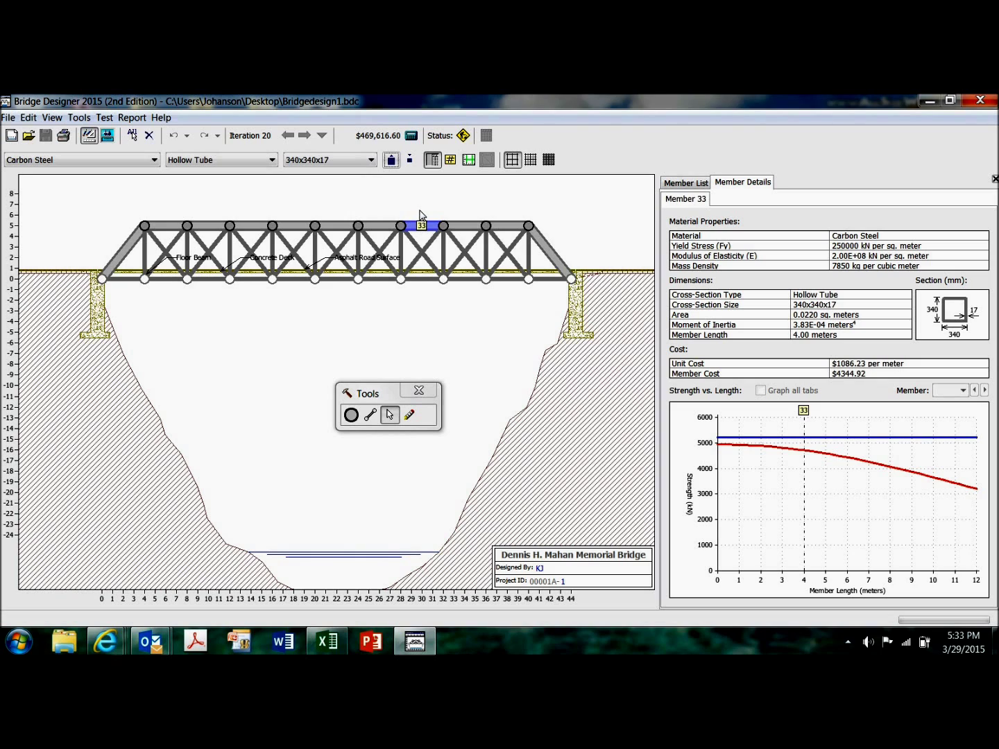
left_click(466, 229)
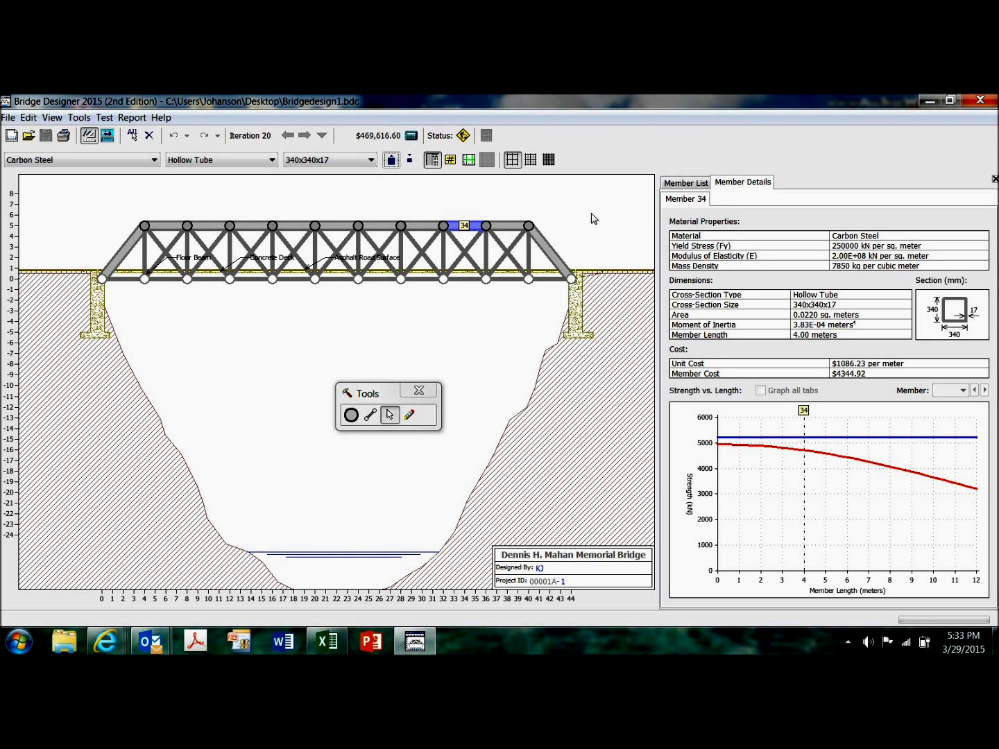
left_click(684, 184)
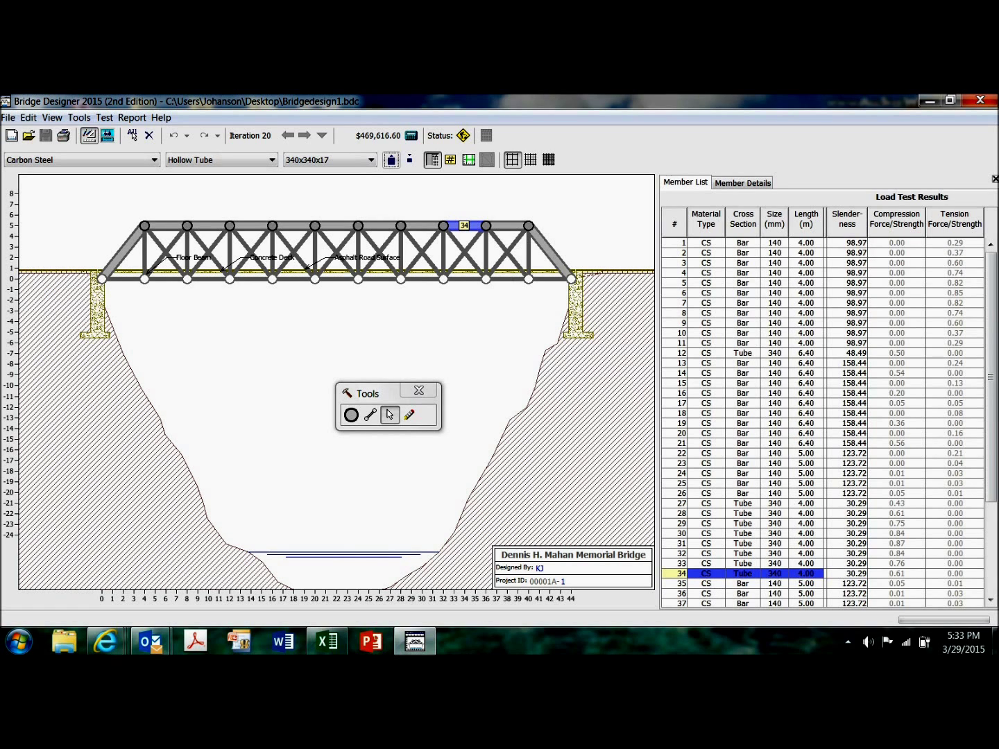
scroll(707, 547, "down", 3)
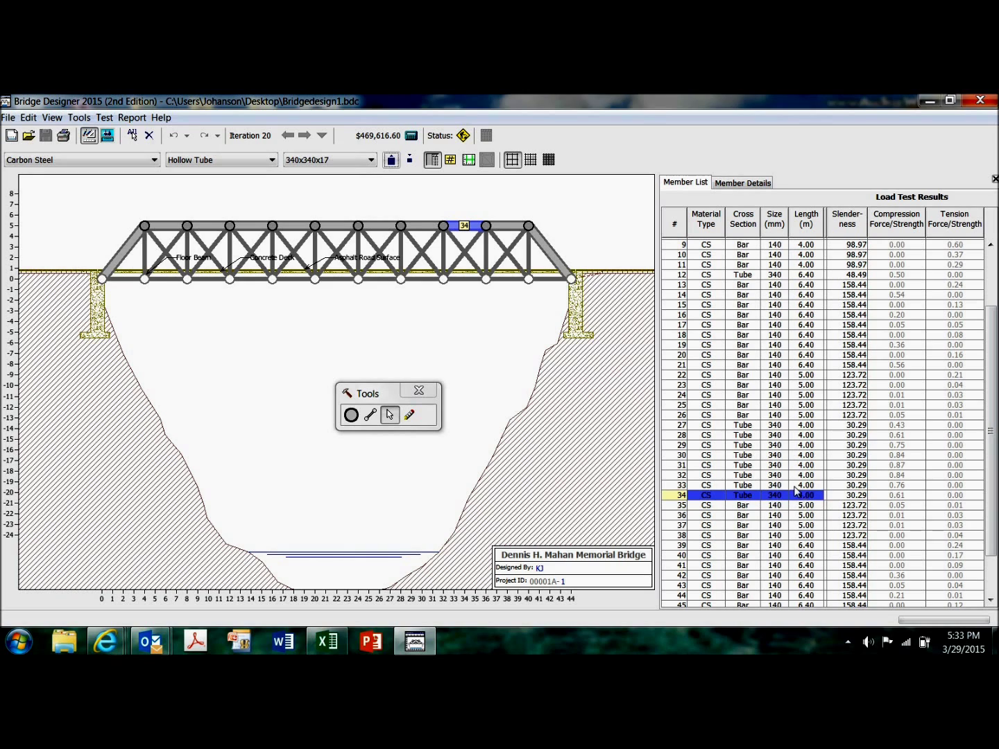
left_click(752, 184)
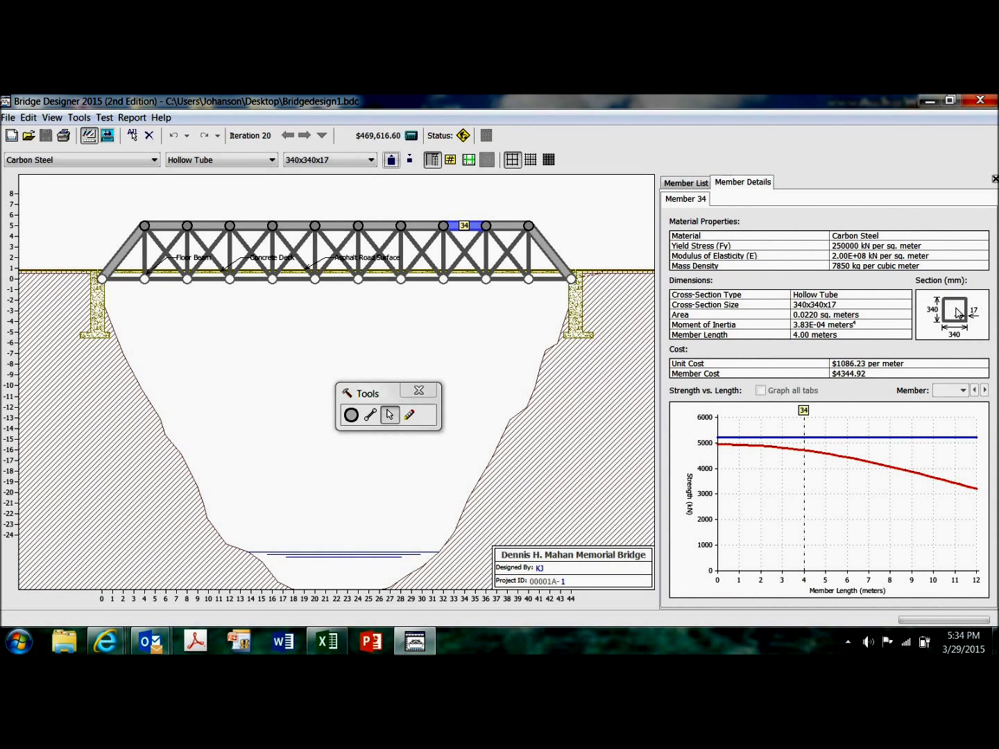
Step: Browse the steel materials and cross-section types unchanged, then inspect top-chord members 28–31
left_click(154, 160)
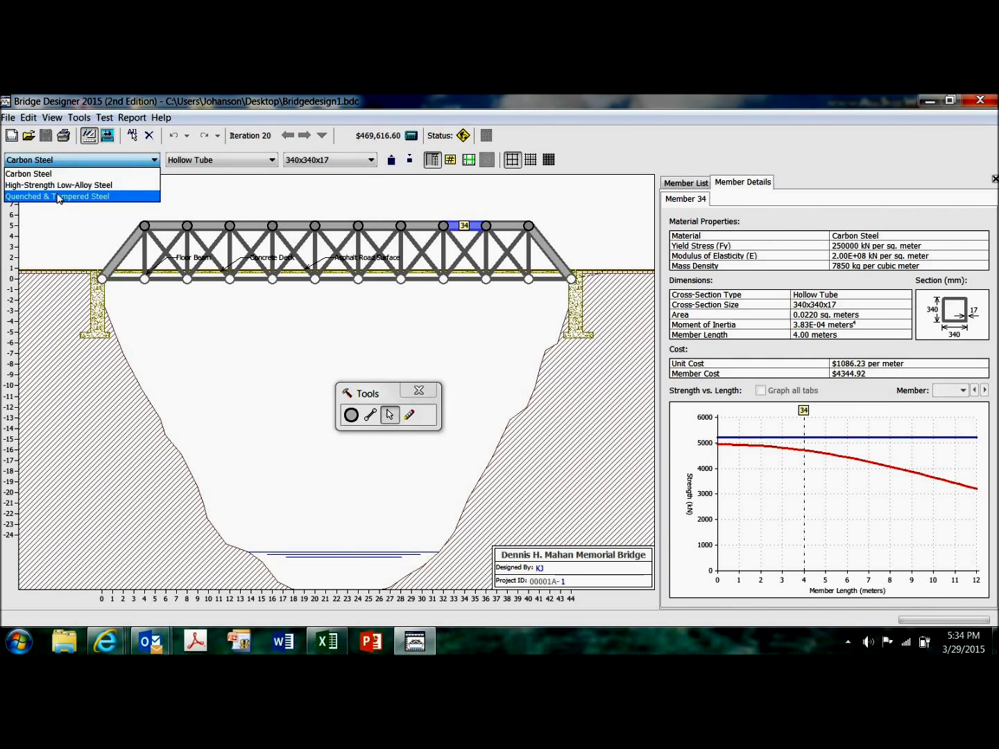
left_click(272, 161)
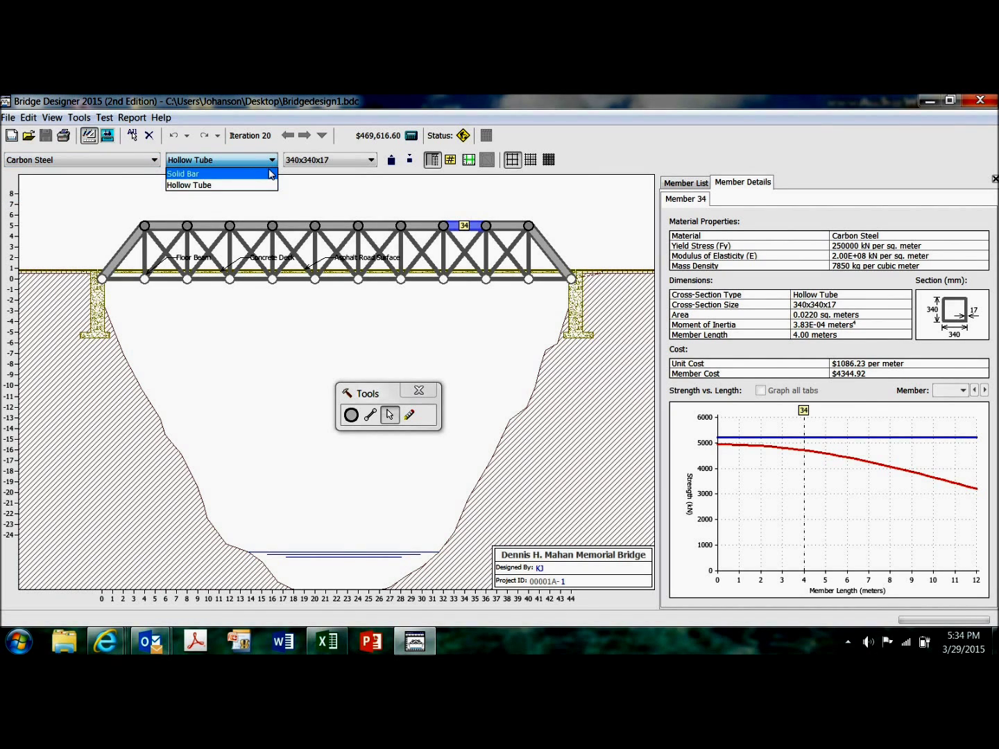
left_click(277, 160)
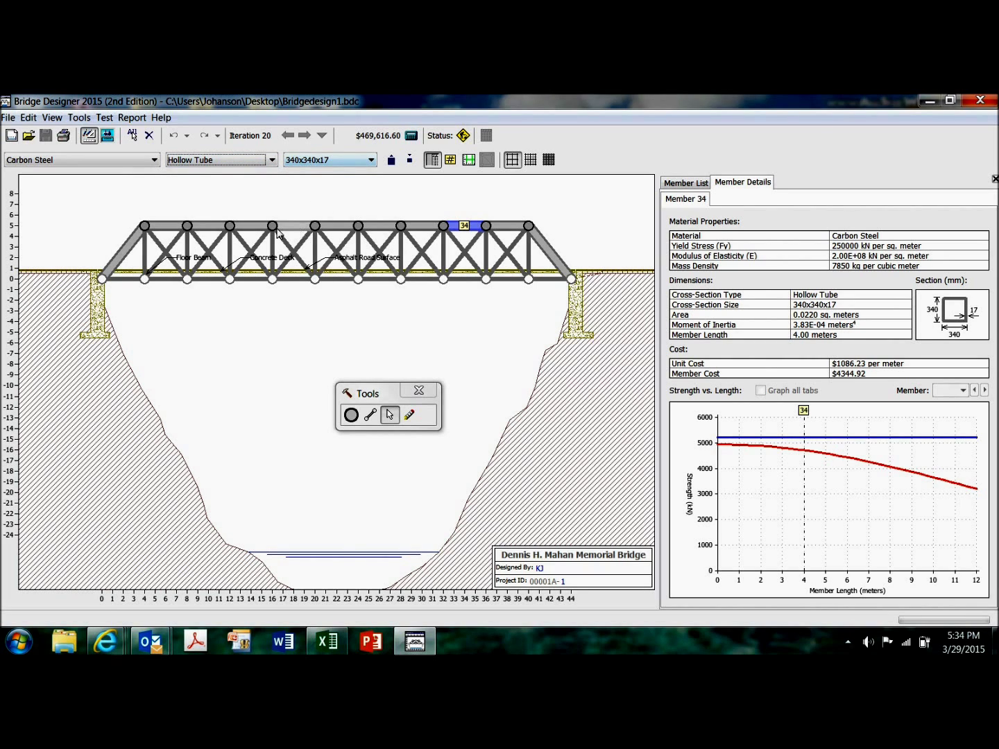
left_click(171, 226)
left_click(210, 226)
left_click(251, 226)
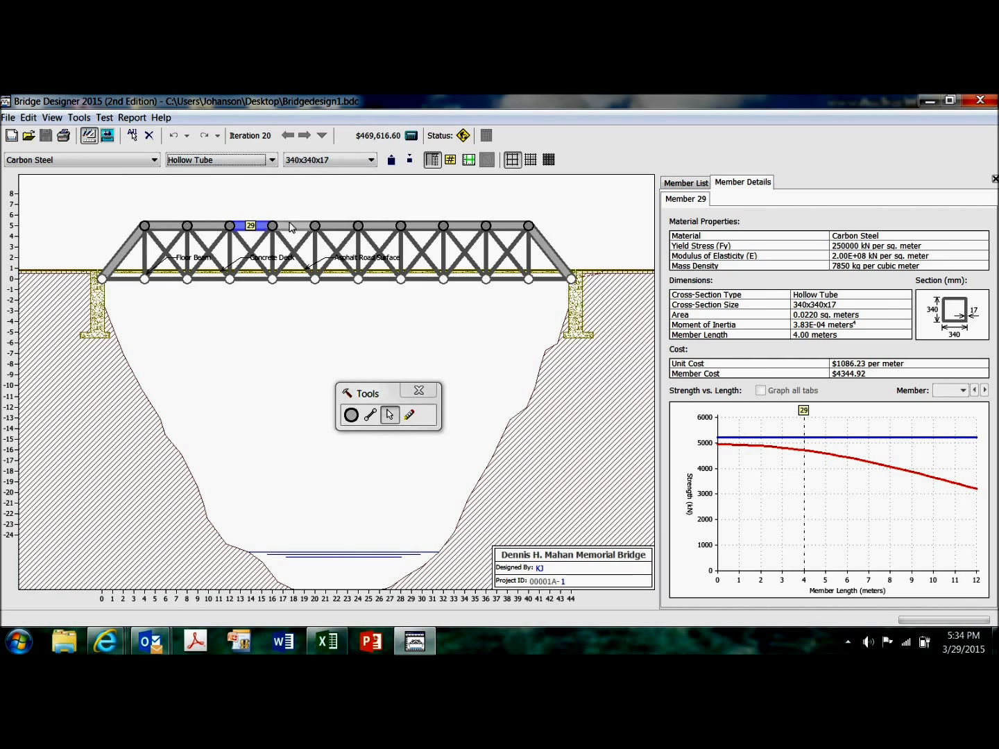
left_click(293, 226)
left_click(337, 226)
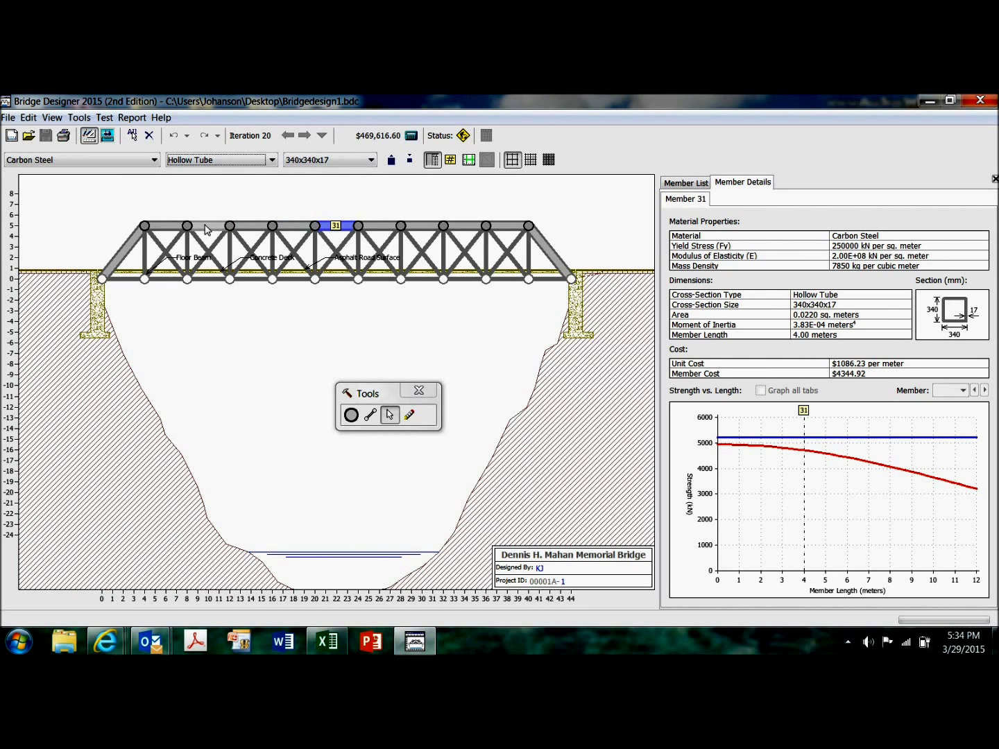
Step: Inspect diagonals 41, 16, 17 and 44, then vertical member 25 (140x140 solid bar, 5.00 m)
left_click(292, 252)
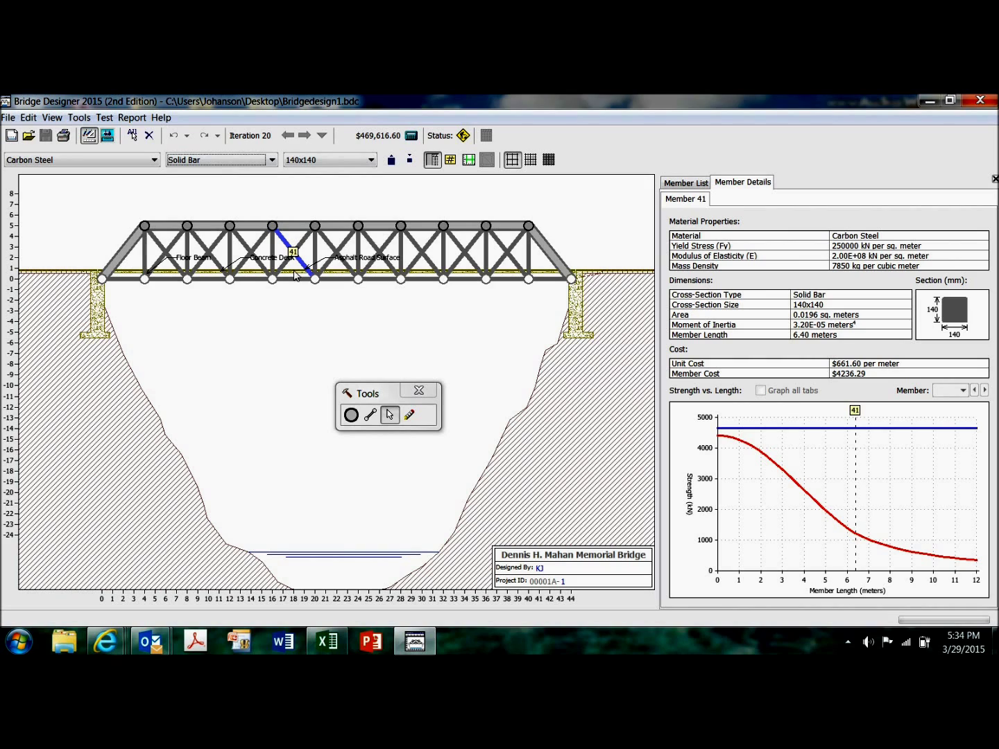
left_click(305, 240)
left_click(332, 251)
left_click(377, 250)
left_click(402, 254)
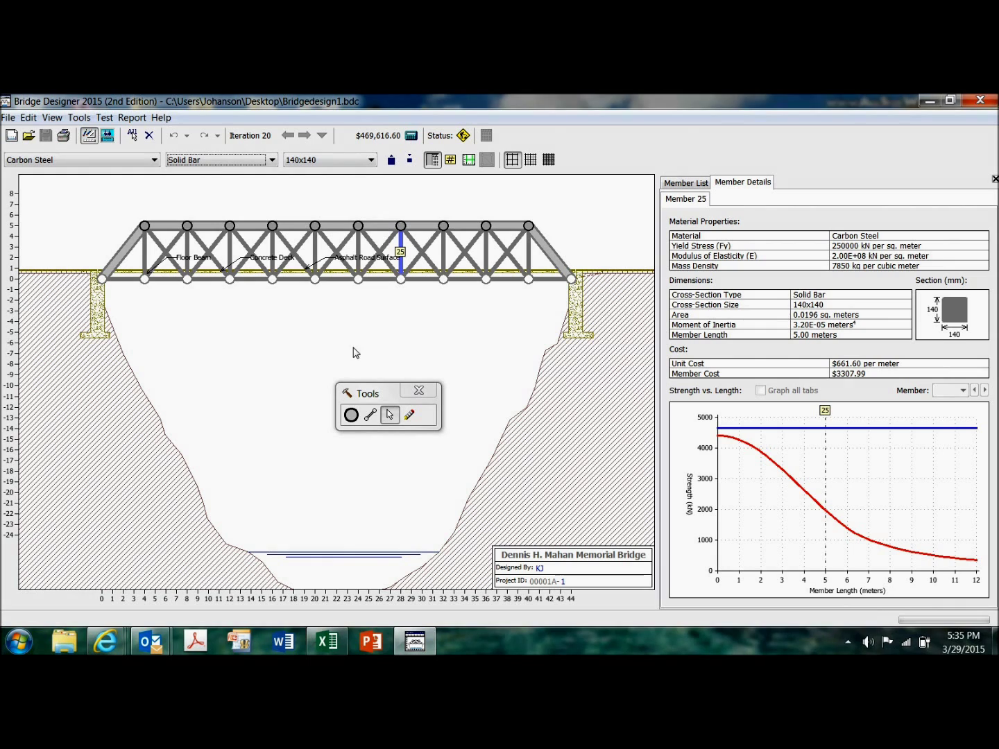
Step: Run the 3D truck load test at a slower animation speed with the controls hidden
left_click(108, 136)
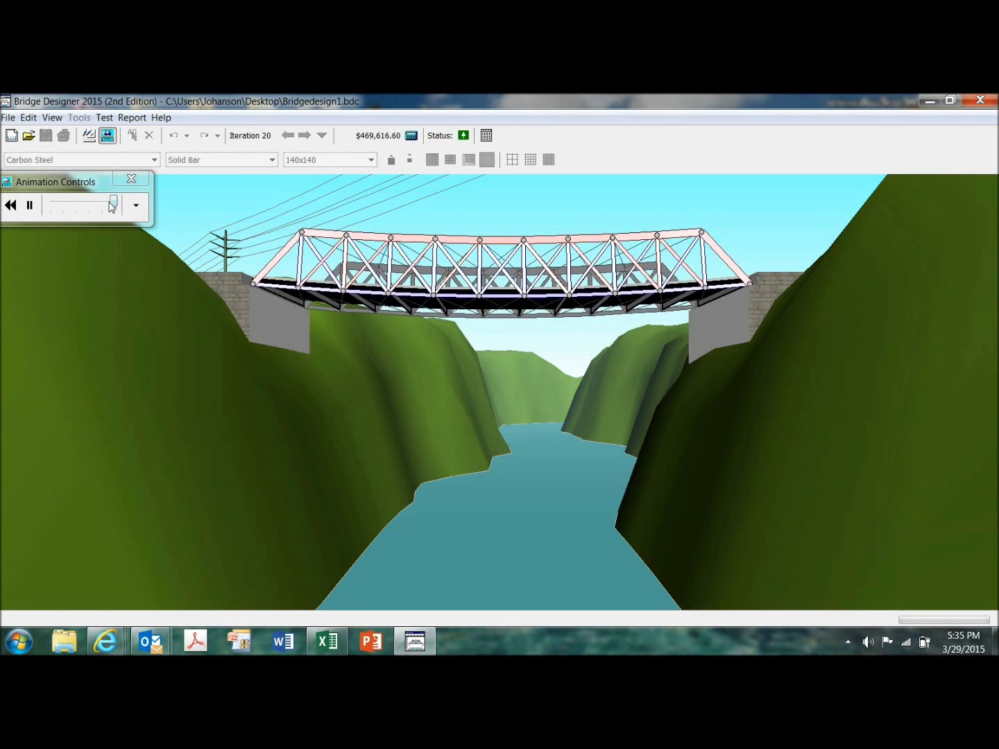
left_click_drag(98, 182, 159, 376)
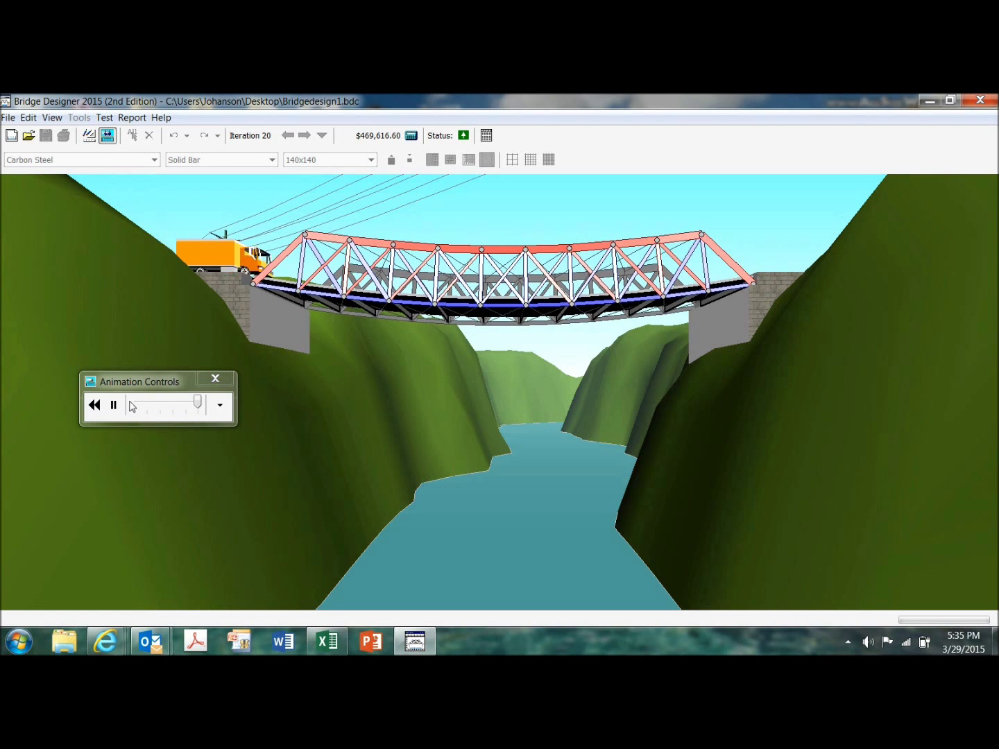
left_click_drag(198, 409, 147, 419)
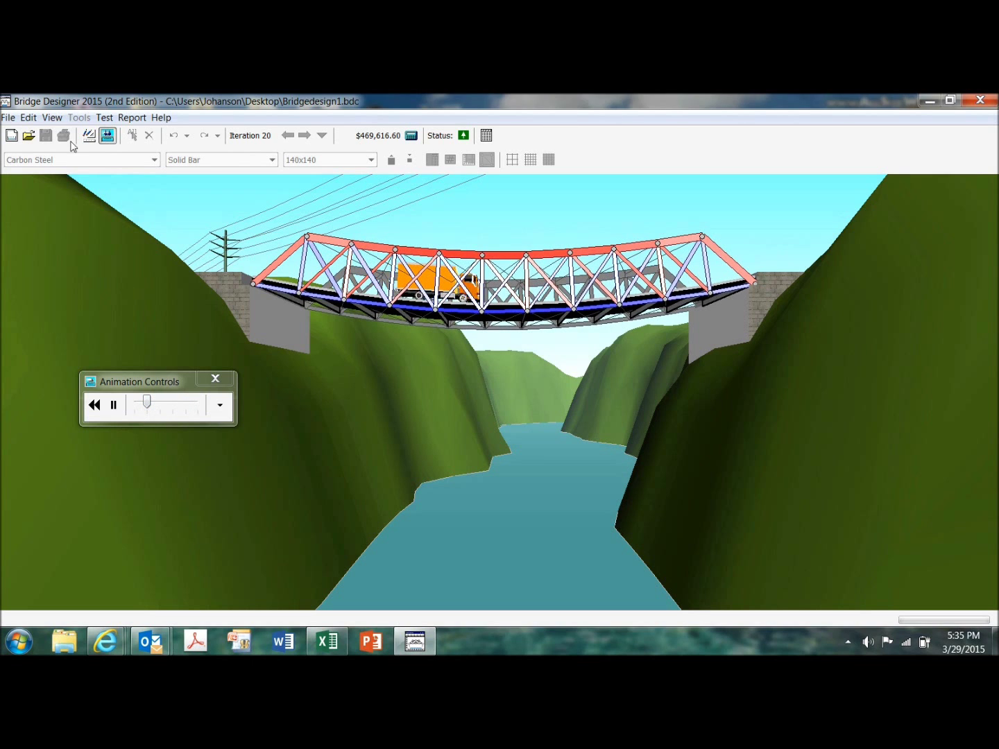
left_click(52, 120)
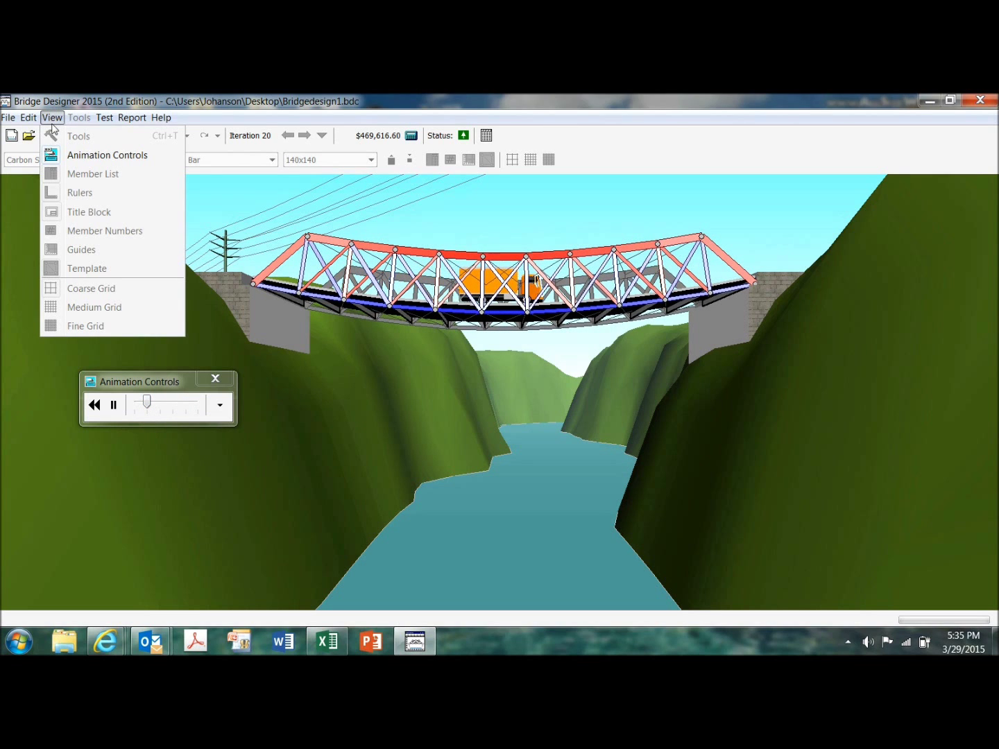
left_click(72, 159)
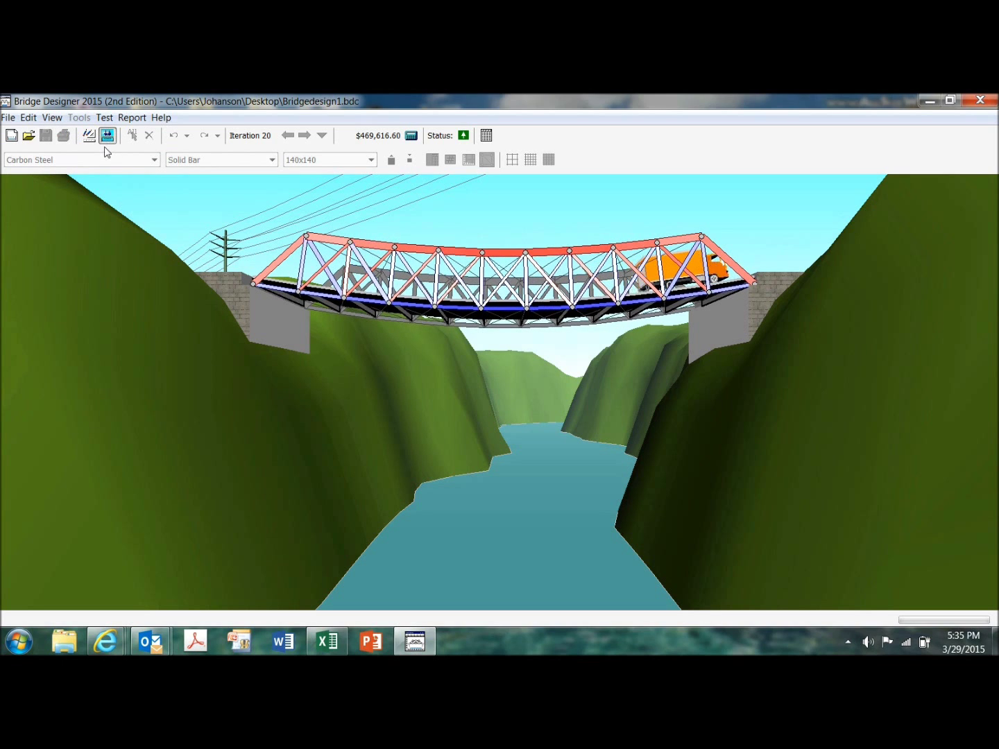
Step: Browse the File and Report menus without choosing anything, then return to the Drawing Board
left_click(106, 118)
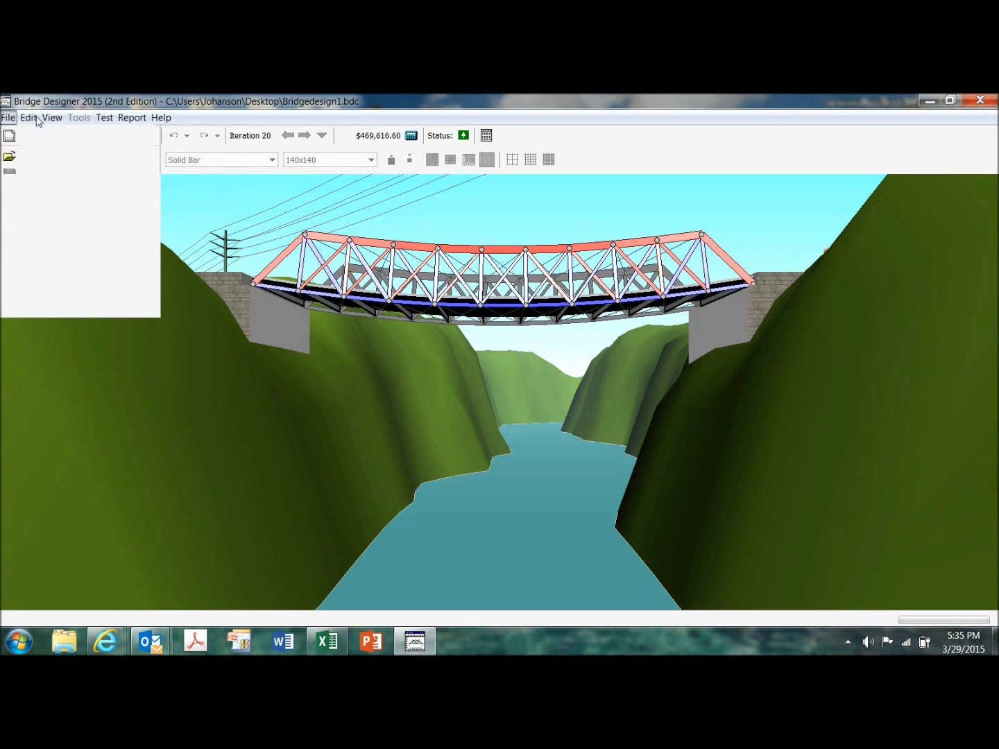
mouse_move(103, 119)
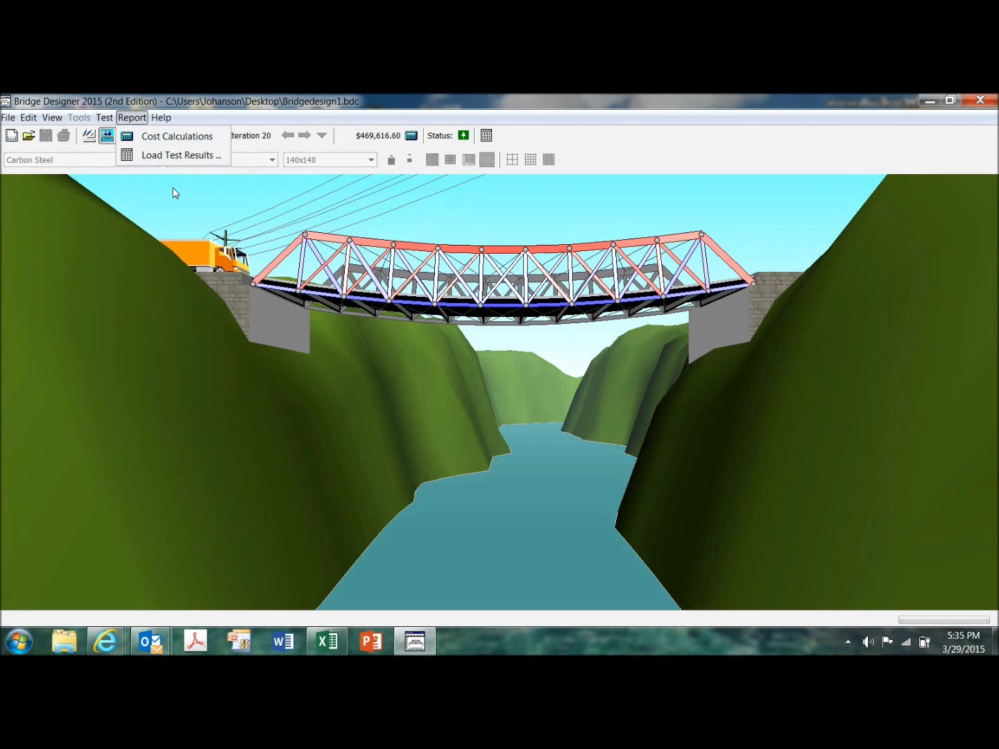
left_click(171, 189)
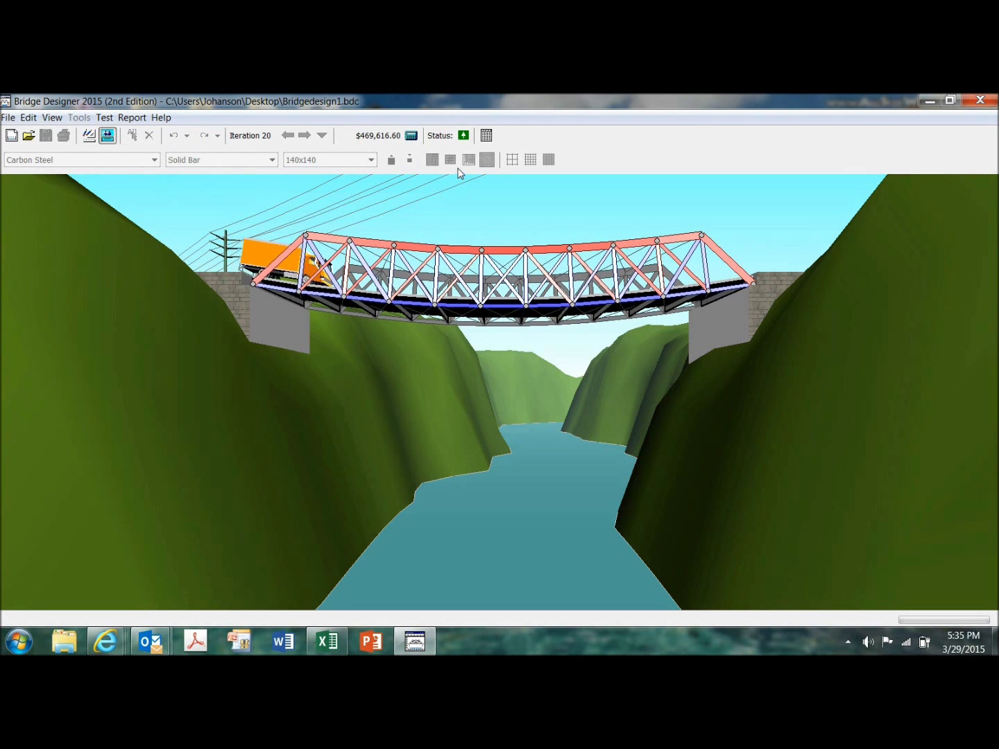
left_click(88, 136)
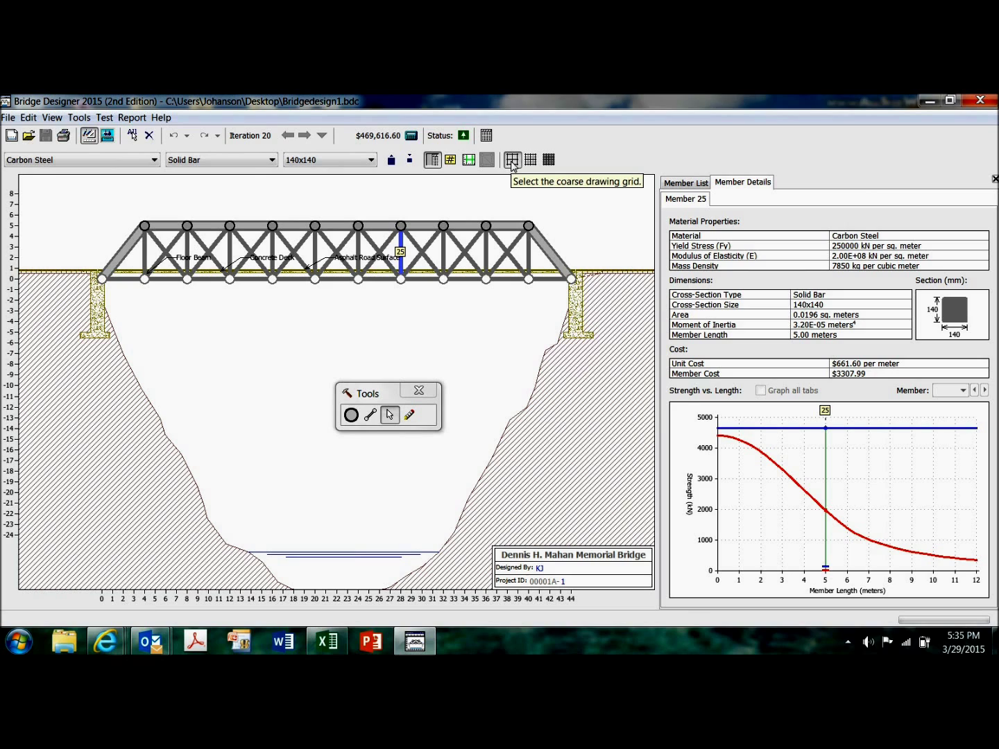
Step: Select the Joint tool, switch to the fine grid, and turn on the alignment guides
left_click(351, 415)
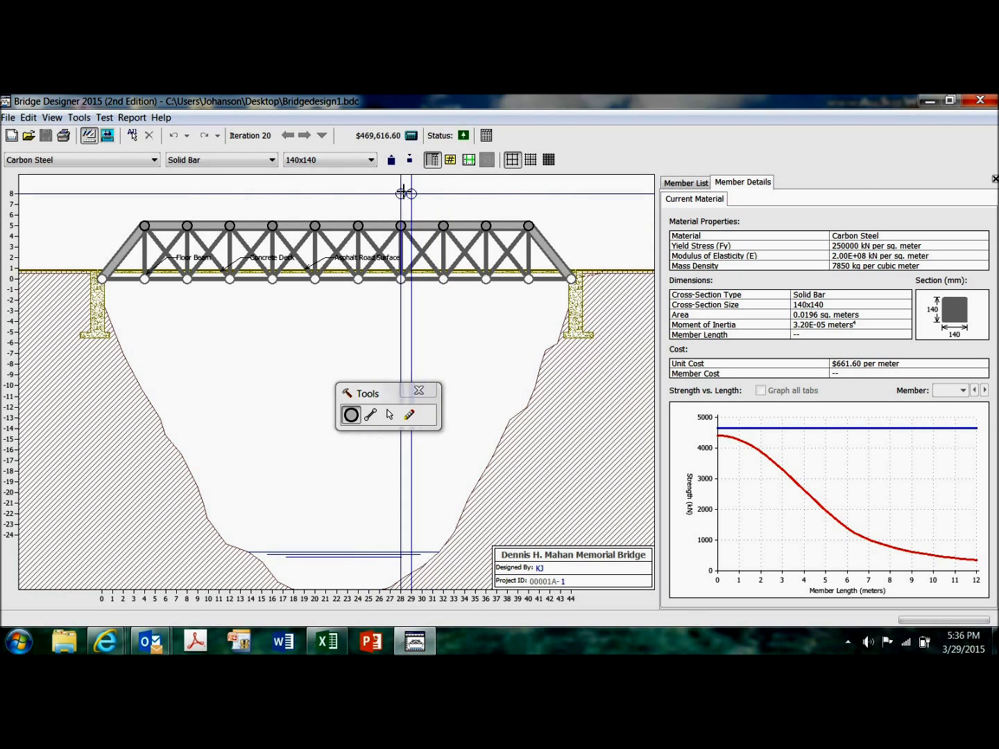
left_click(547, 160)
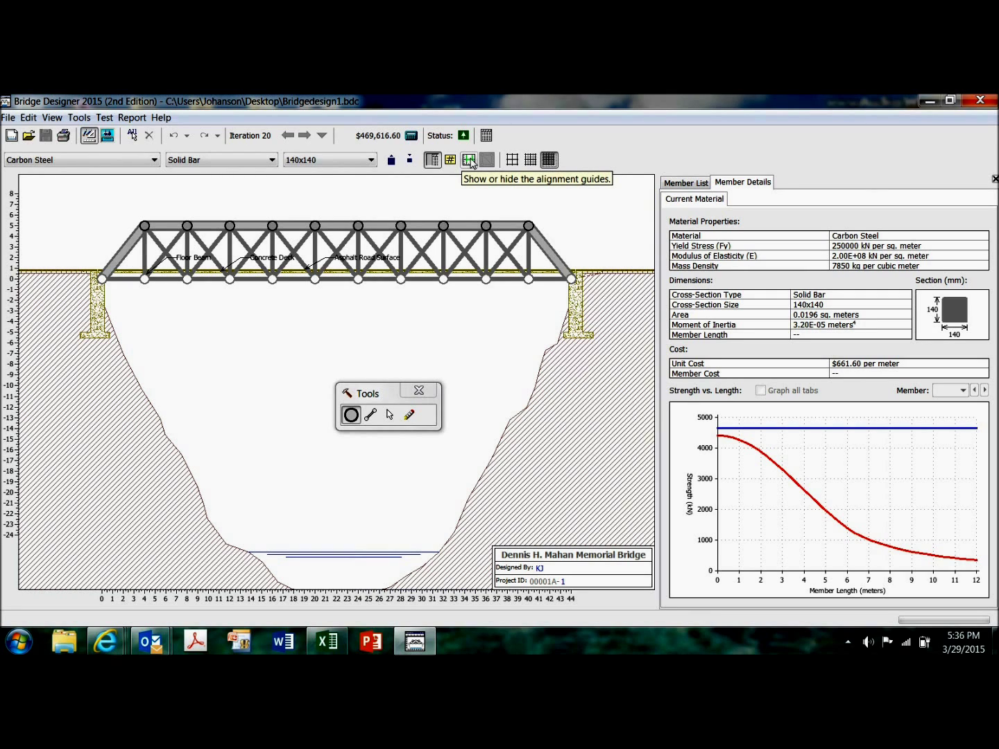
left_click(470, 161)
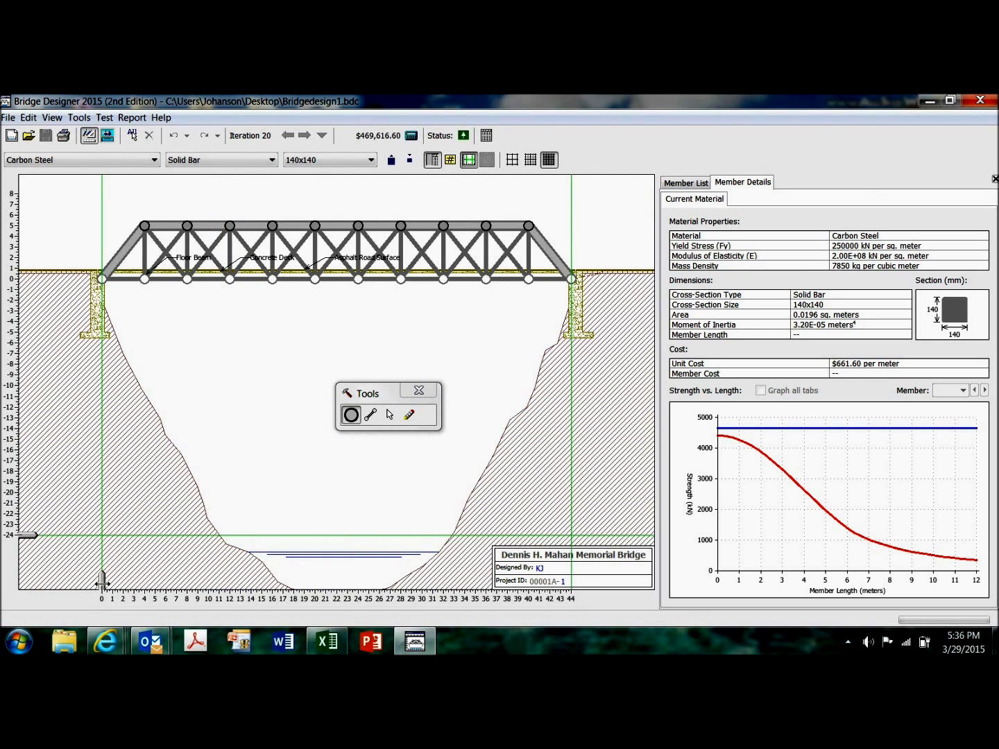
Step: Move the vertical guides to 12 and 32 and the horizontal guide to 5, then list member load test results
mouse_move(102, 580)
left_mouse_down()
mouse_move(292, 580)
mouse_move(230, 581)
left_mouse_up()
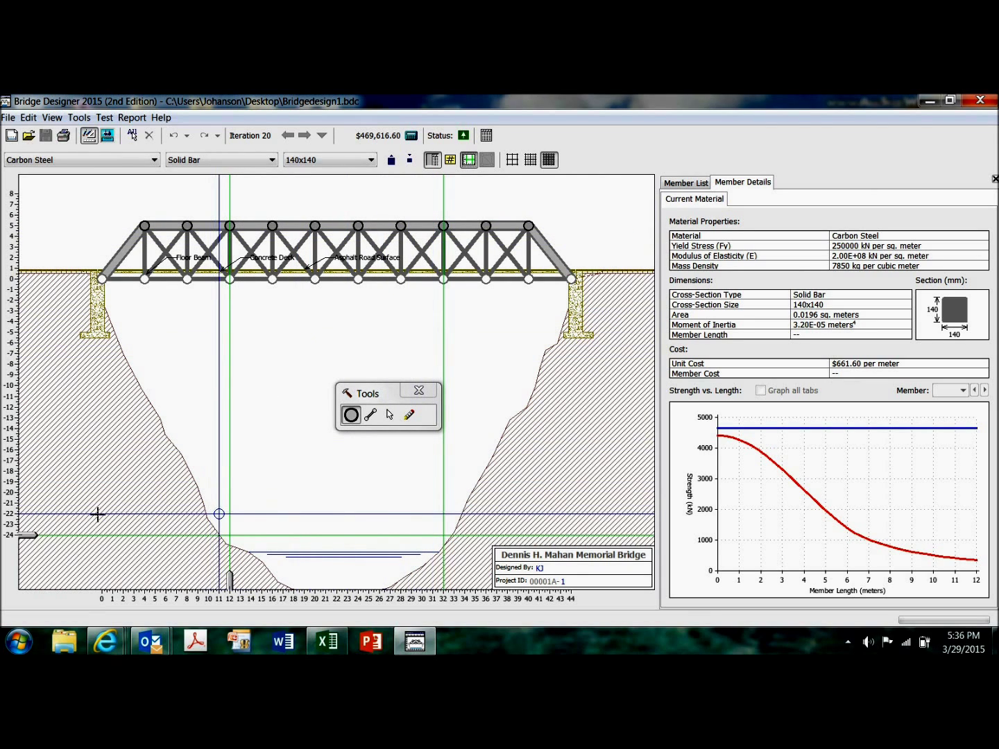
left_click_drag(28, 537, 26, 225)
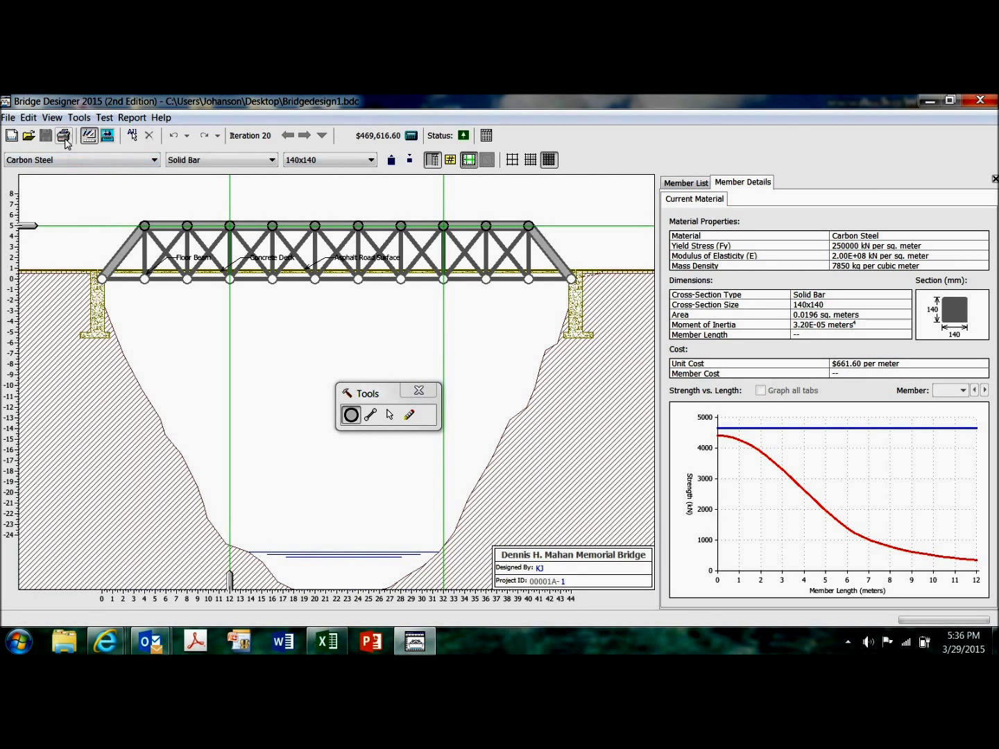
left_click(687, 184)
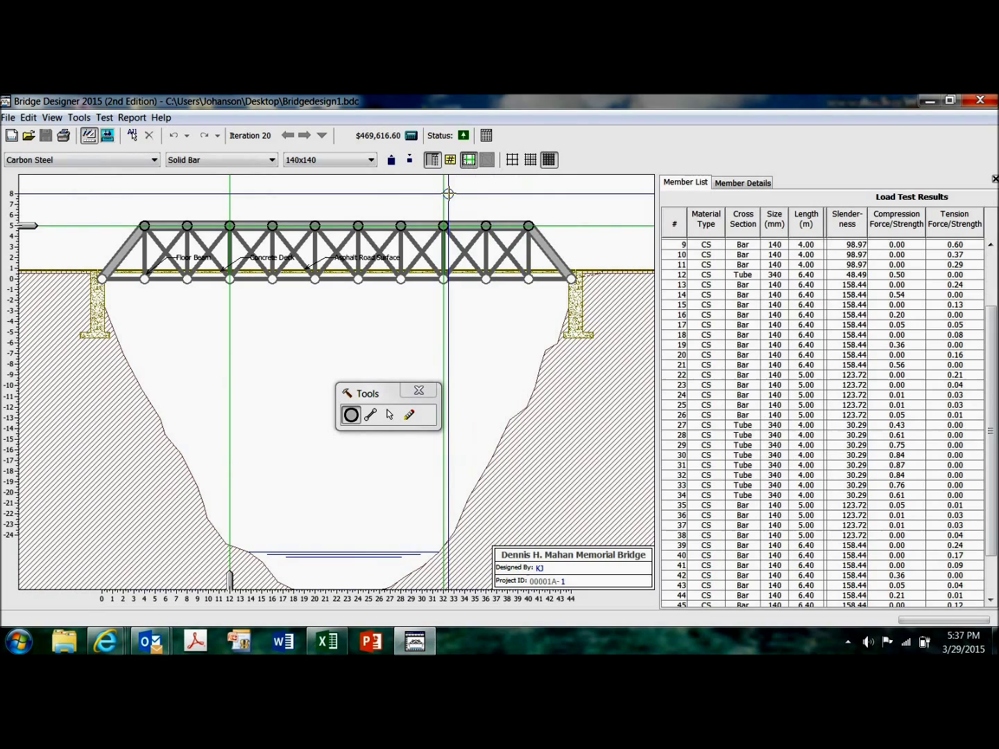
left_click(487, 136)
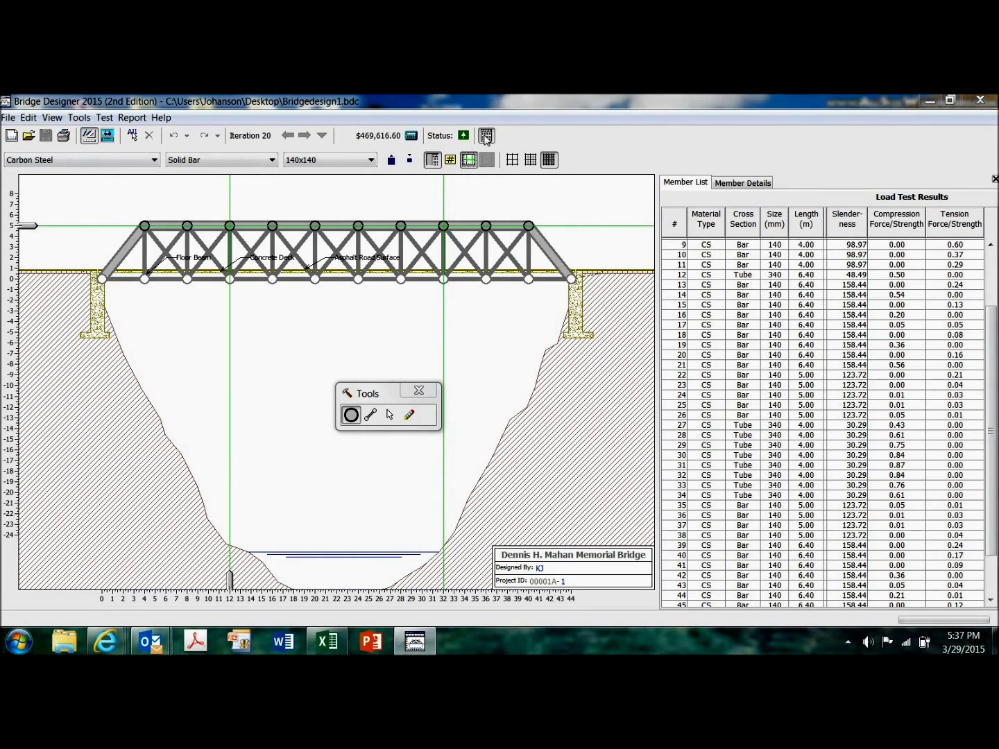
left_click_drag(488, 169, 670, 187)
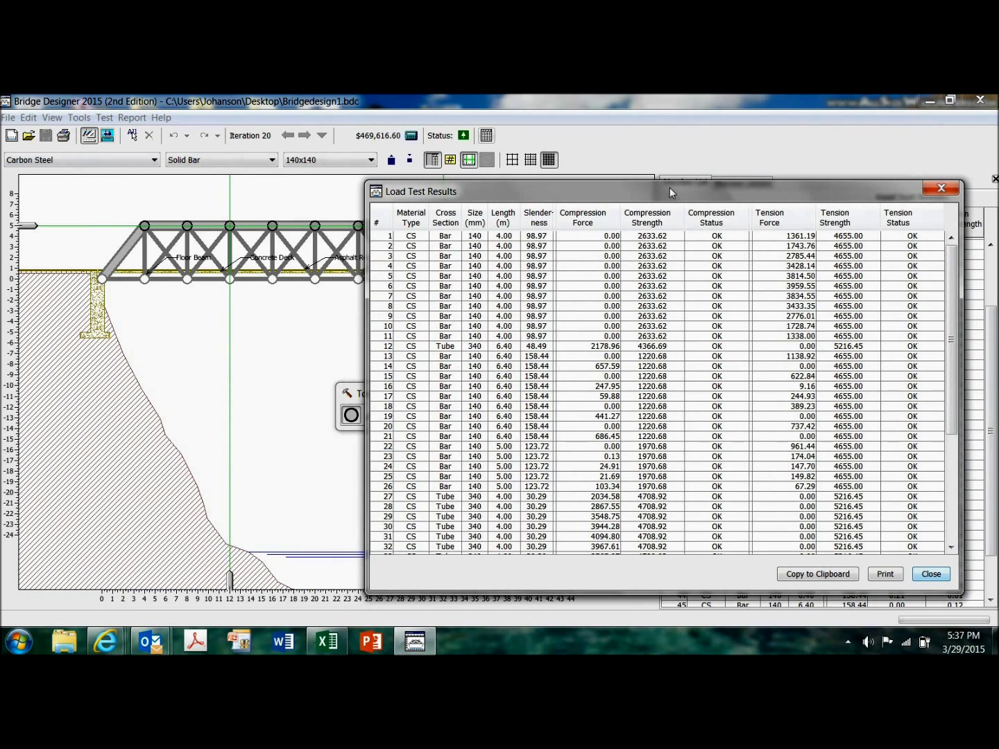
left_click(941, 188)
left_click(486, 137)
left_click_drag(437, 195, 525, 192)
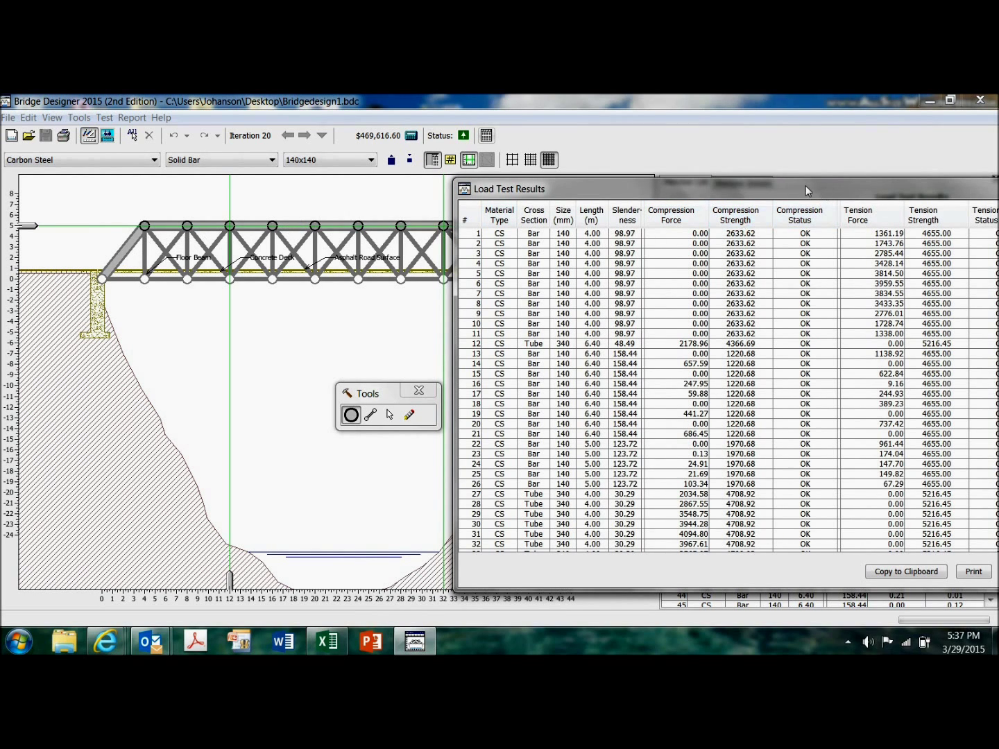
left_click_drag(806, 186, 662, 177)
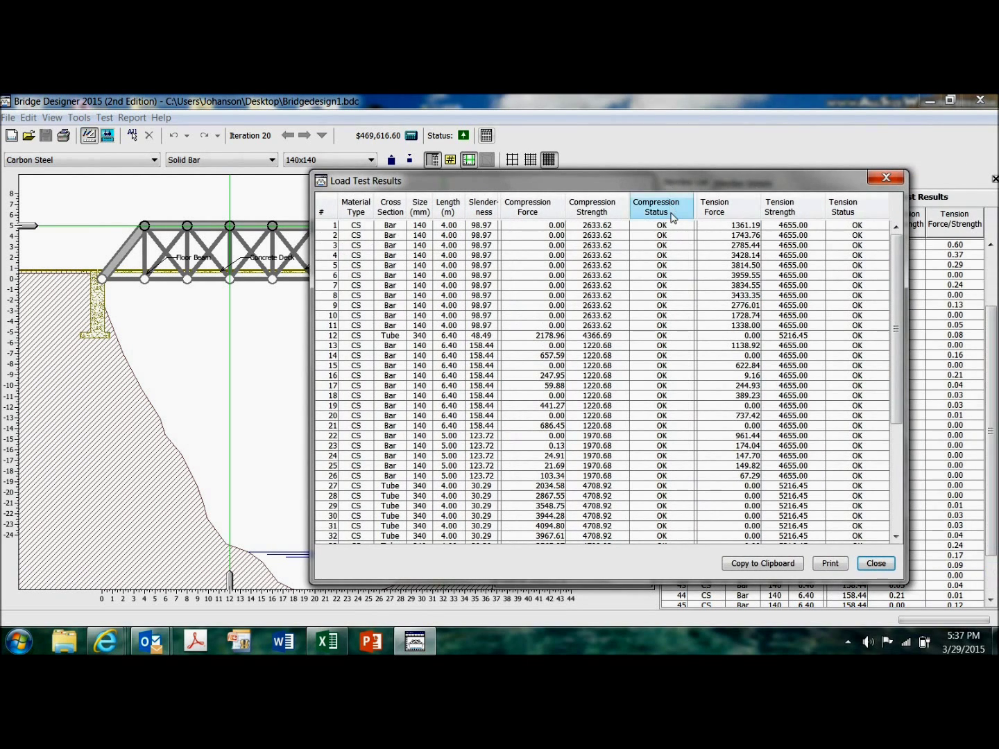
left_click(334, 226)
left_click_drag(458, 182, 447, 301)
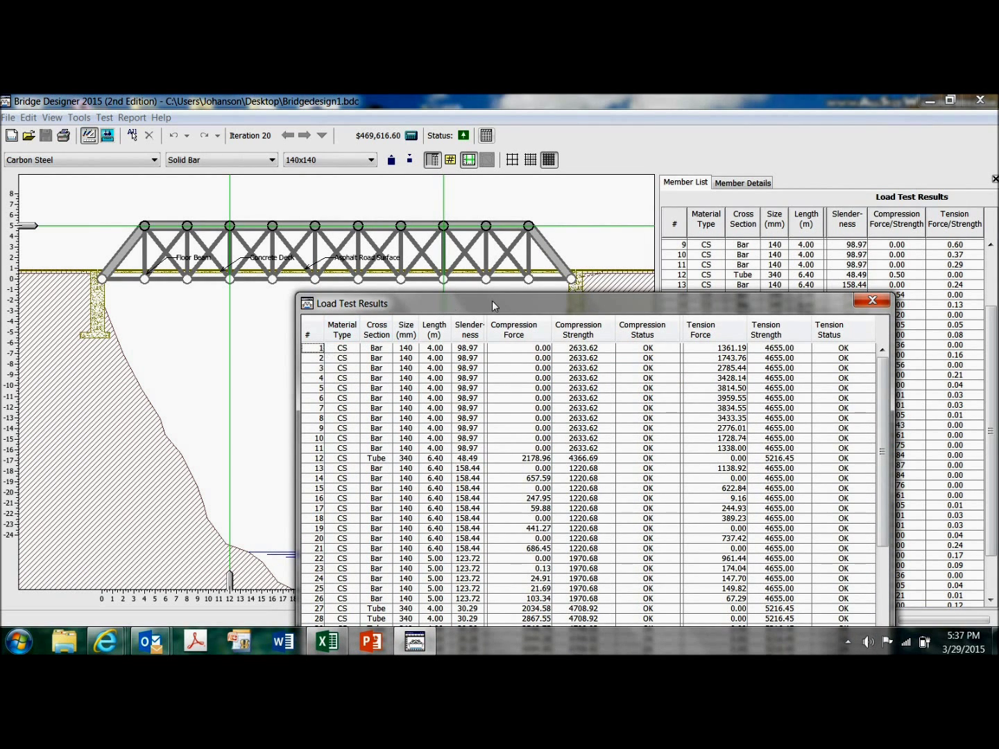
left_click_drag(492, 301, 502, 273)
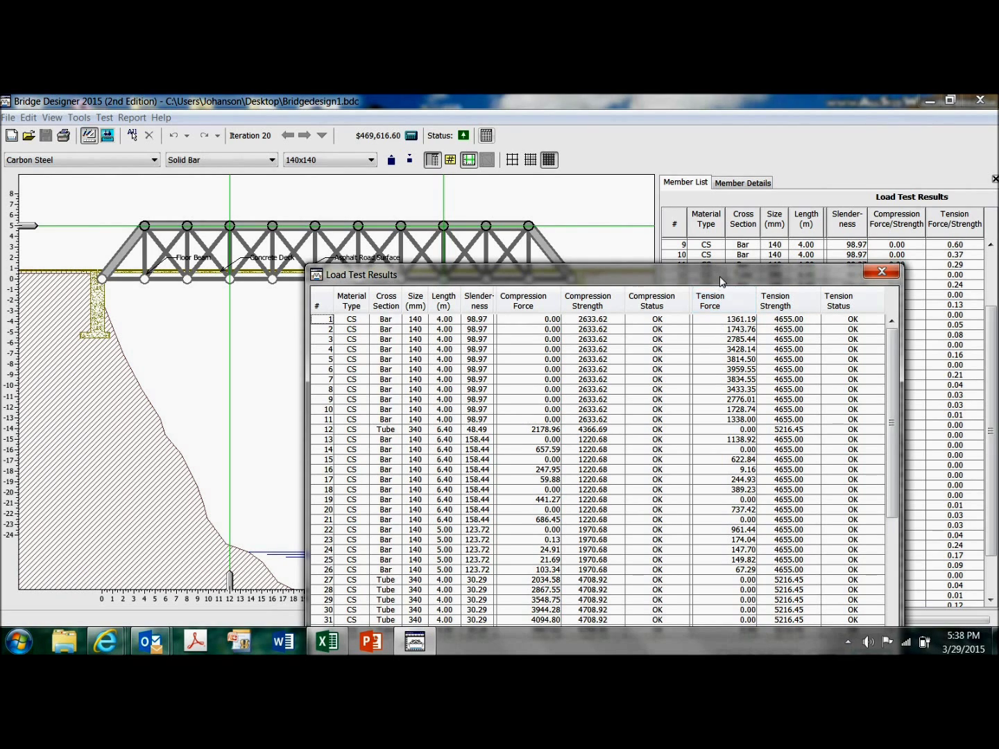
left_click_drag(720, 279, 755, 170)
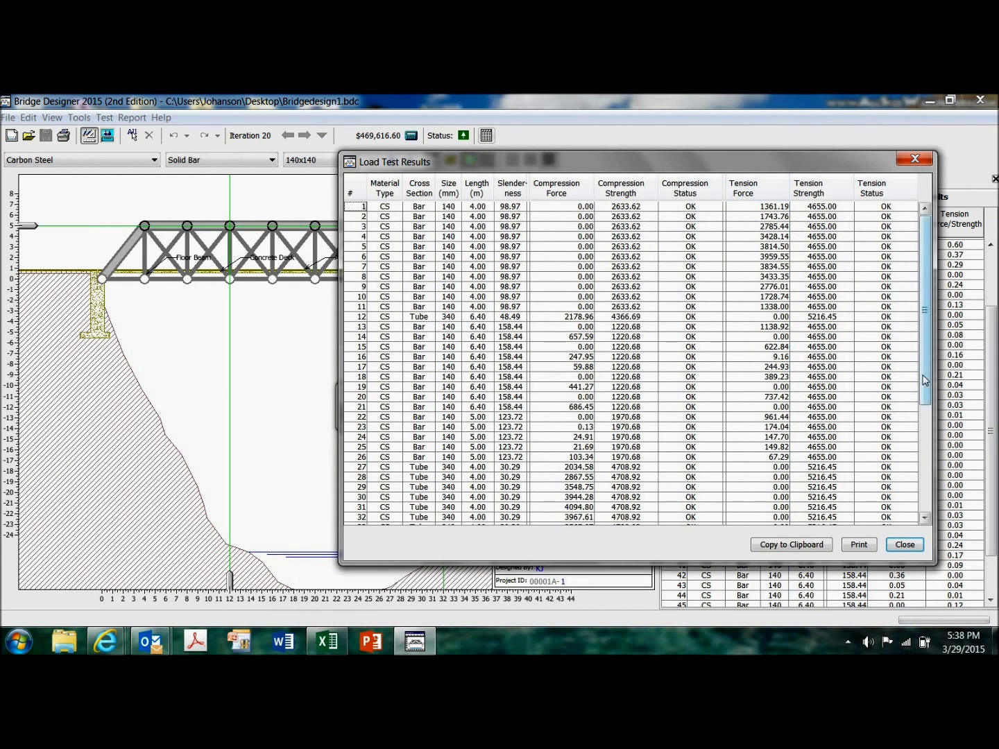
left_click_drag(927, 382, 930, 394)
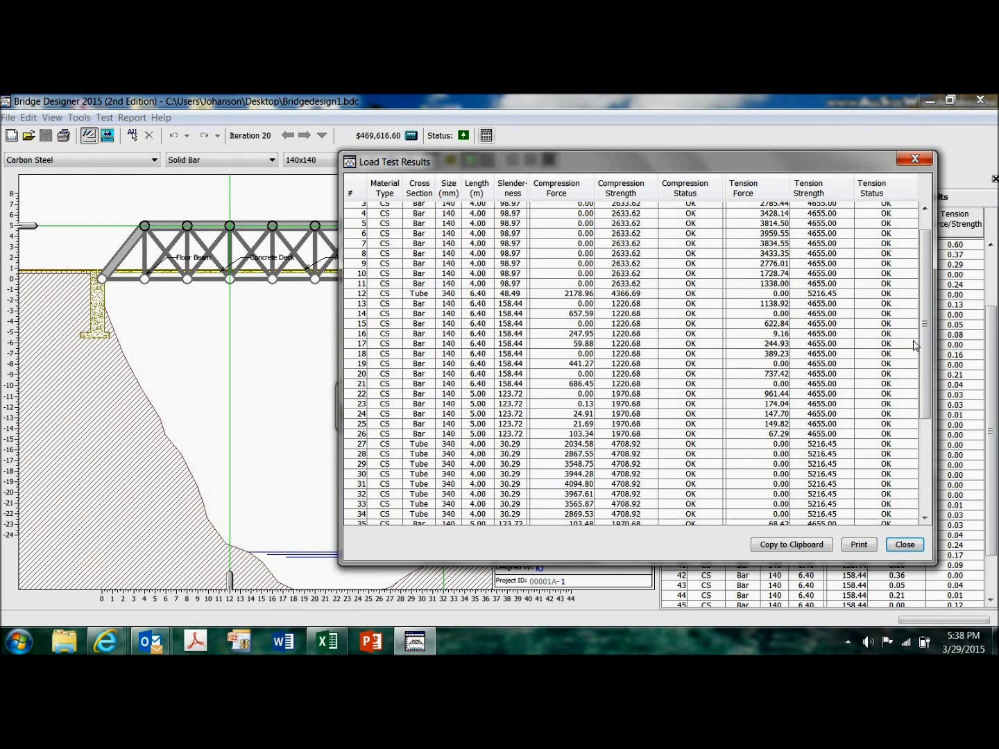
scroll(924, 331, "up", 1)
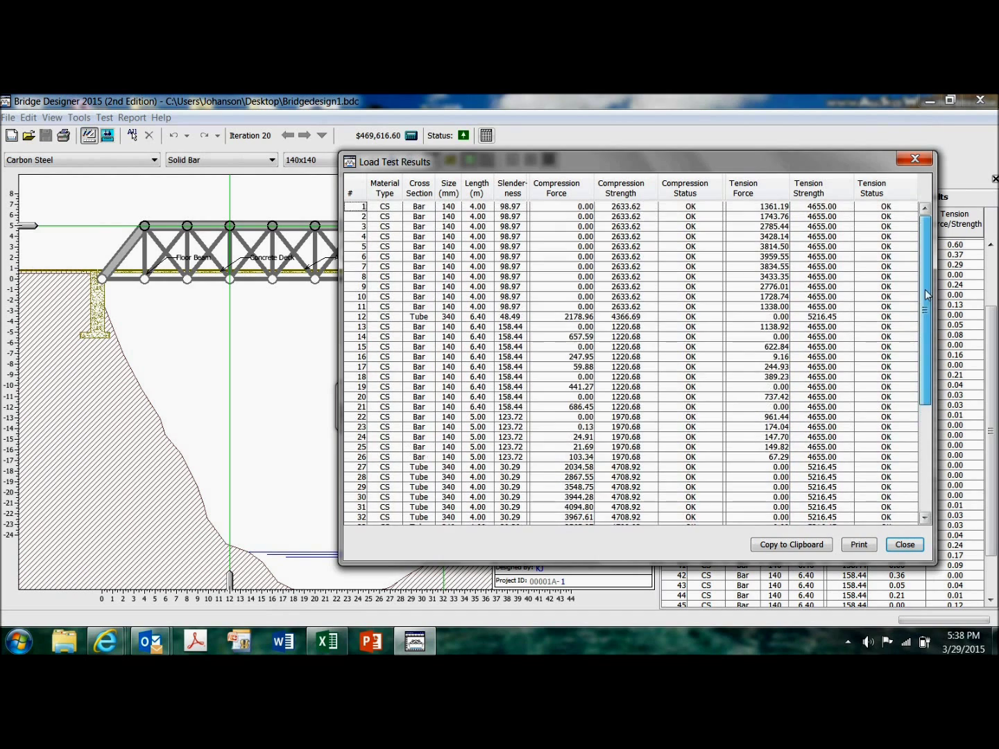
left_click(906, 546)
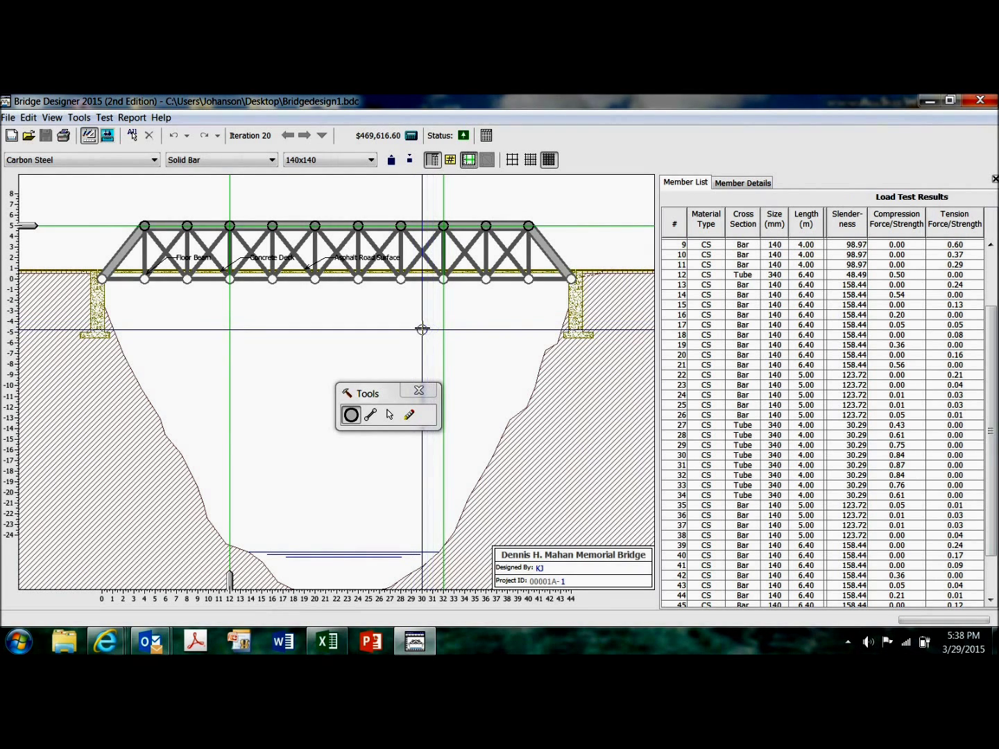
Step: Close the Tools palette, rerun the 3D truck load test, and turn on the animation controls
left_click(424, 393)
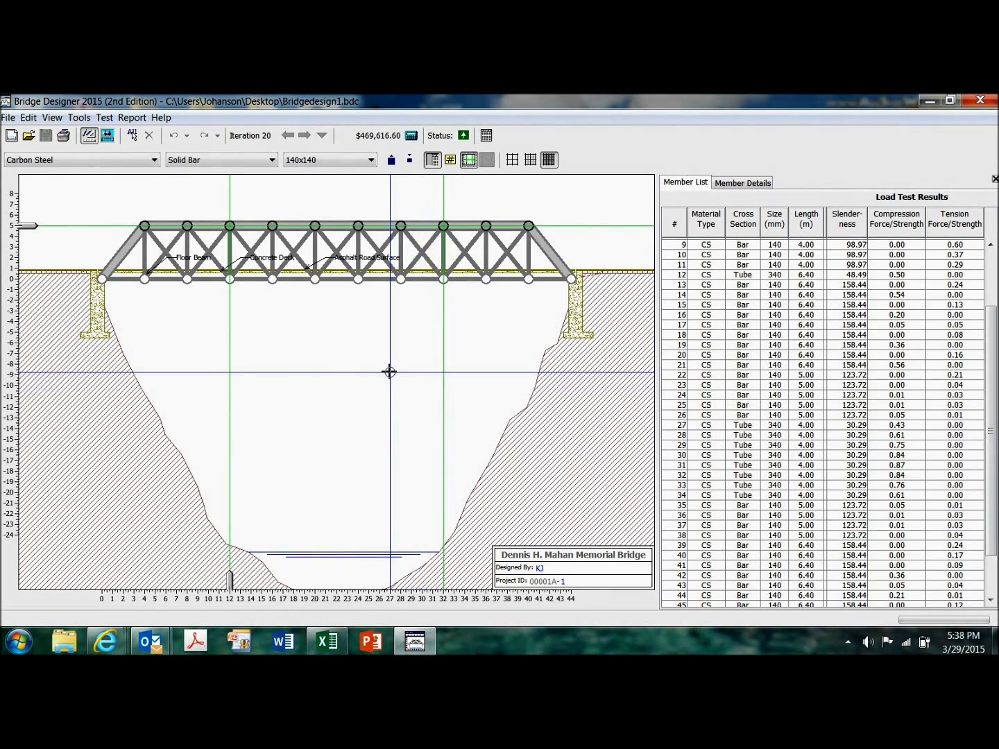
left_click(106, 135)
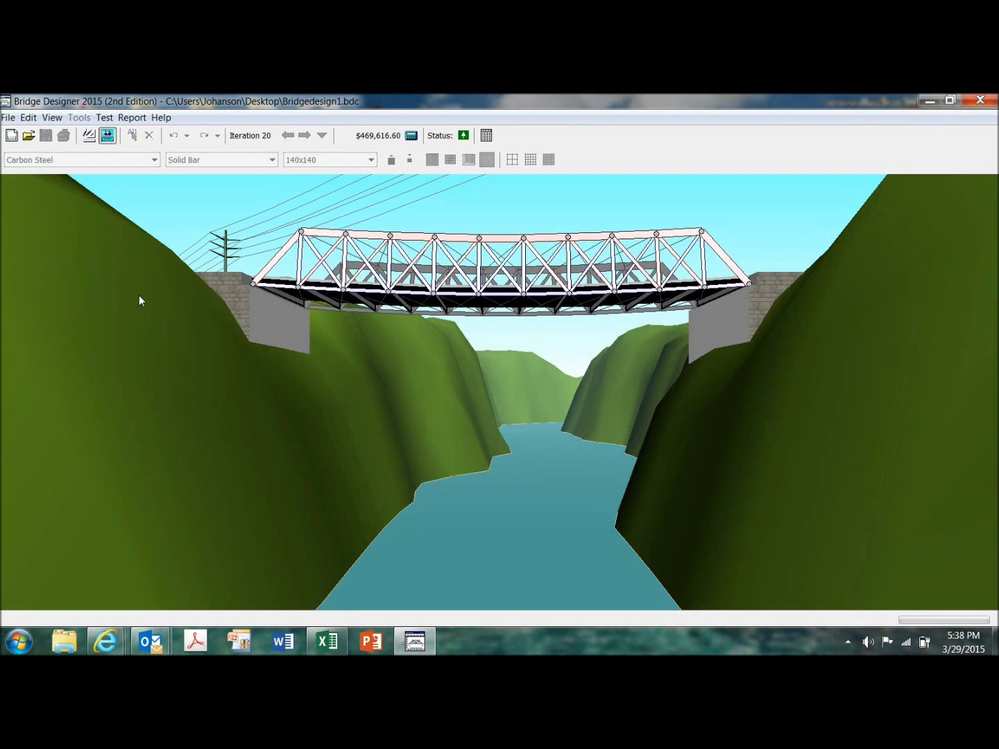
left_click(54, 120)
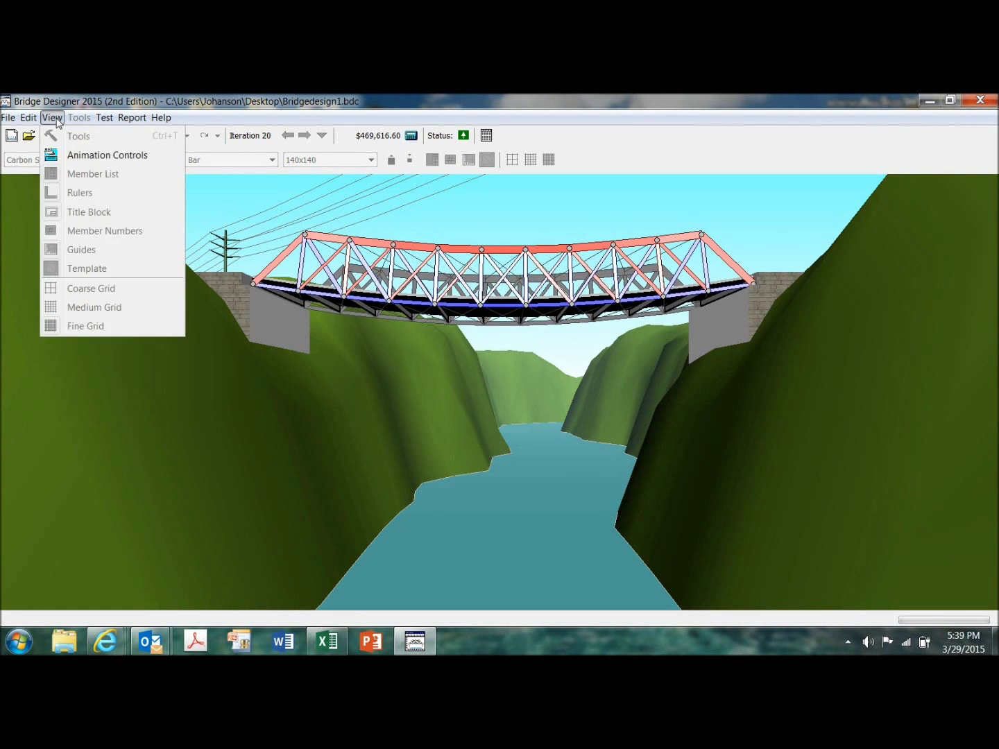
left_click(87, 156)
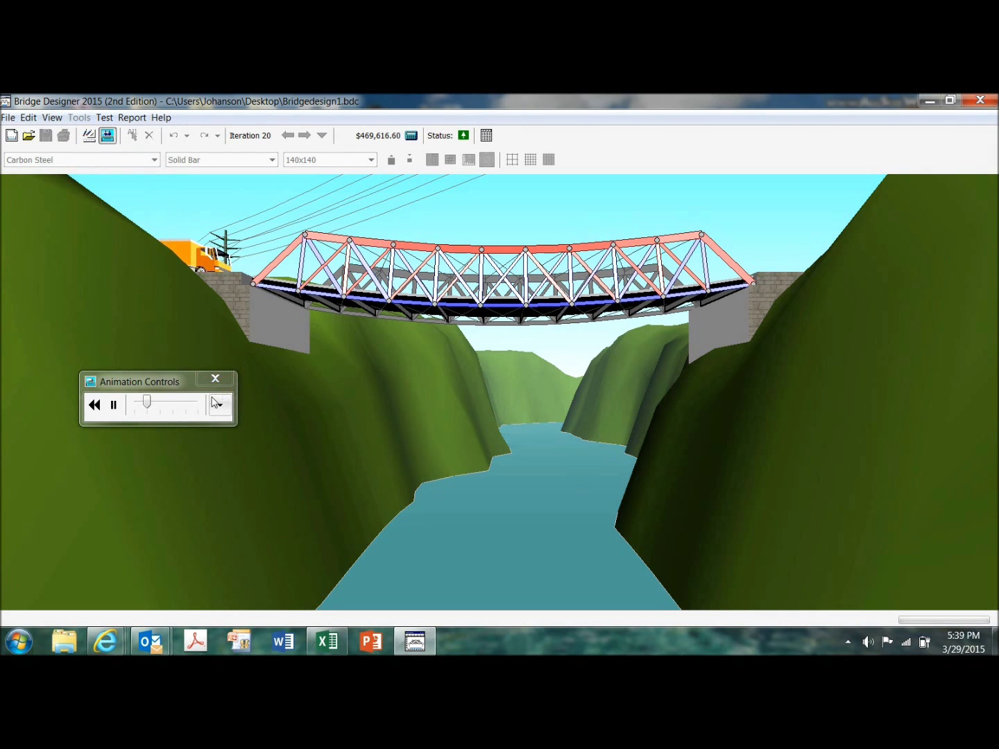